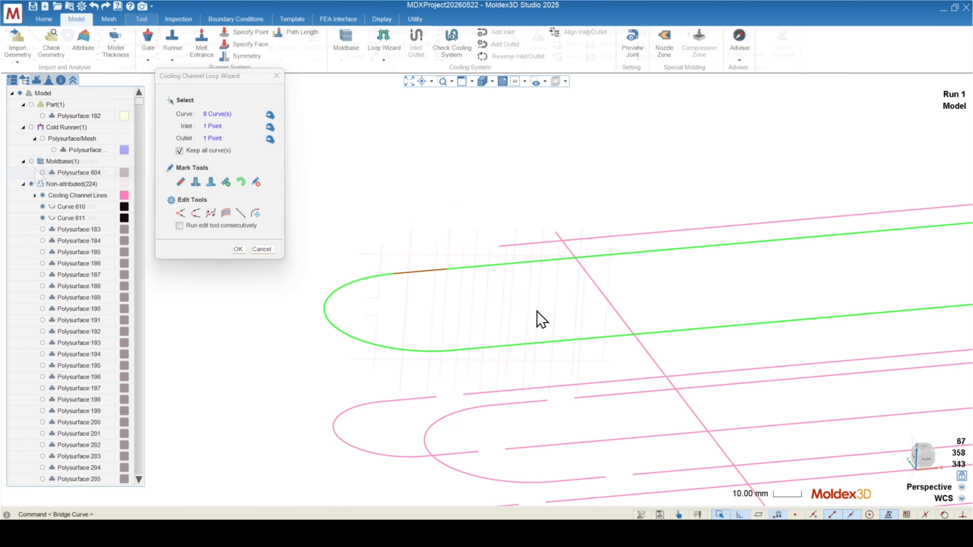
{"action": "scroll", "coordinate": [444, 337], "scroll_direction": "up", "scroll_amount": 5}
{"action": "scroll", "coordinate": [360, 311], "scroll_direction": "down", "scroll_amount": 3}
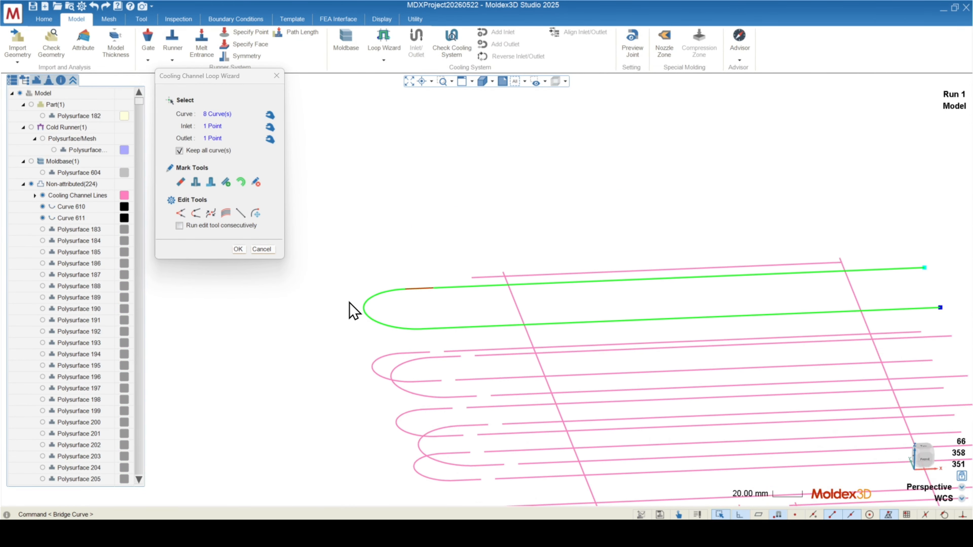
{"action": "middle_click_drag", "start_coordinate": [351, 311], "coordinate": [380, 293]}
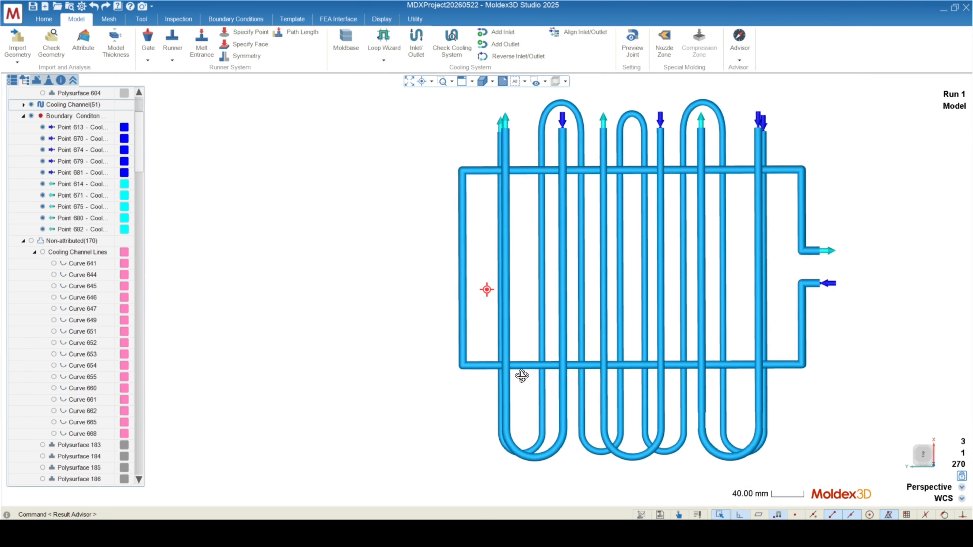
{"action": "middle_click_drag", "start_coordinate": [522, 373], "coordinate": [544, 376]}
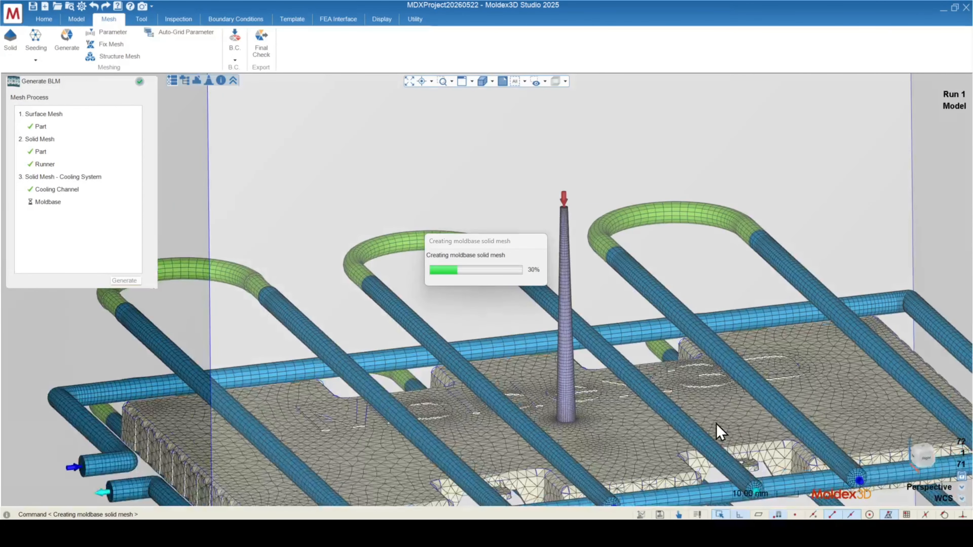
{"action": "scroll", "coordinate": [608, 200], "scroll_direction": "down", "scroll_amount": 5}
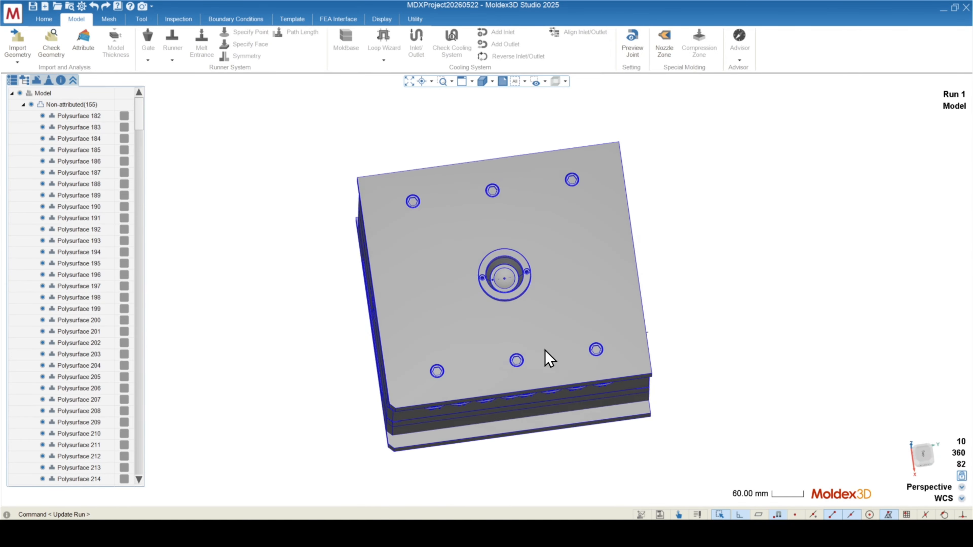
Step: Assign the Part attribute to the rectangular product body with the Moldex3D lettering inside the mold assembly
{"action": "scroll", "coordinate": [490, 282], "scroll_direction": "up", "scroll_amount": 5}
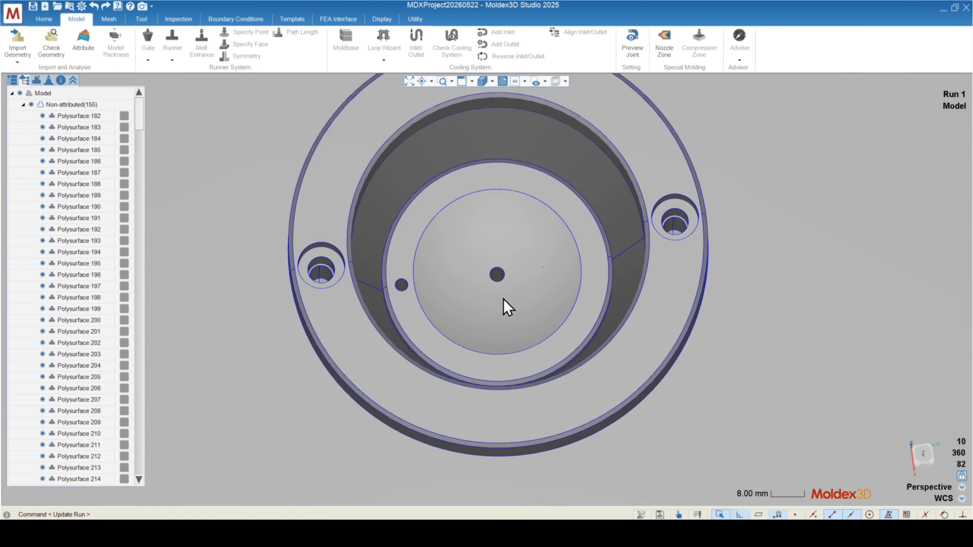
{"action": "scroll", "coordinate": [523, 198], "scroll_direction": "down", "scroll_amount": 4}
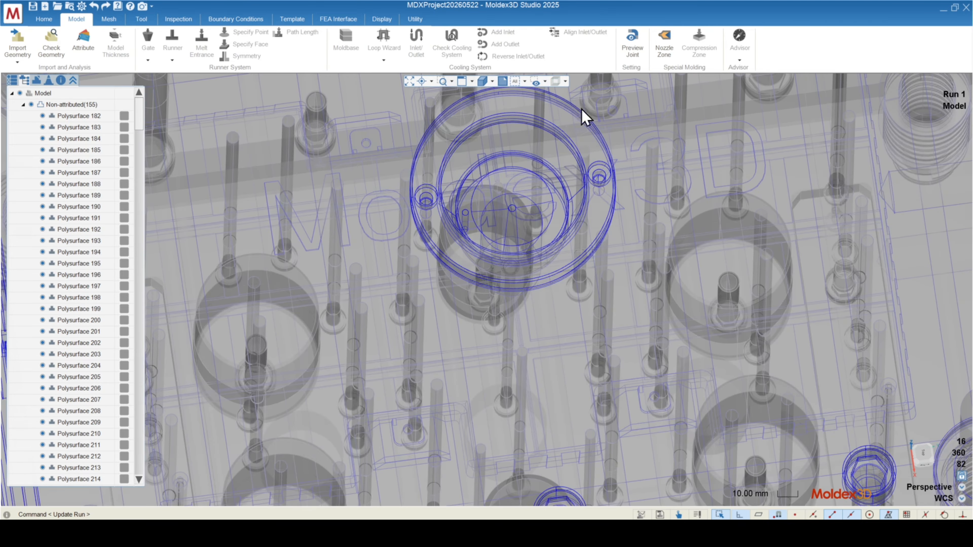
{"action": "scroll", "coordinate": [515, 209], "scroll_direction": "down", "scroll_amount": 4}
{"action": "left_click", "coordinate": [446, 203]}
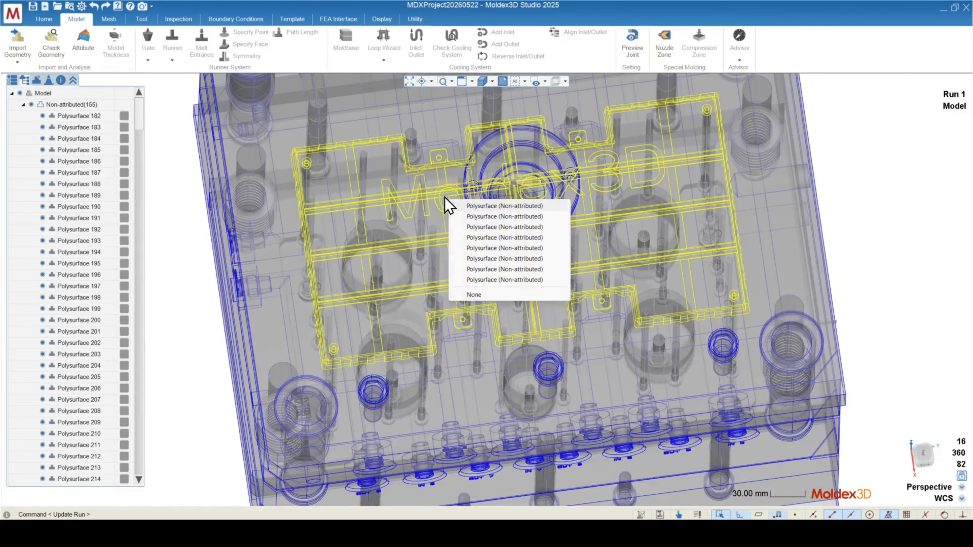
{"action": "left_click", "coordinate": [486, 215]}
{"action": "middle_click_drag", "start_coordinate": [487, 217], "coordinate": [473, 265]}
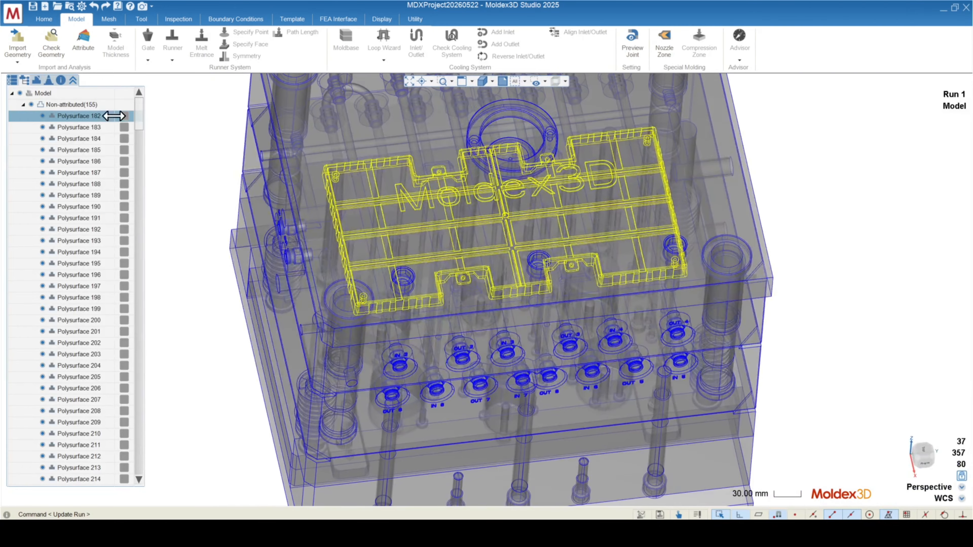
{"action": "right_click", "coordinate": [114, 115]}
{"action": "left_click", "coordinate": [170, 115]}
Step: Extract the sprue hole and its adjoining spherical recess from the sprue bushing with the Extract Channel Wizard
{"action": "scroll", "coordinate": [467, 167], "scroll_direction": "up", "scroll_amount": 8}
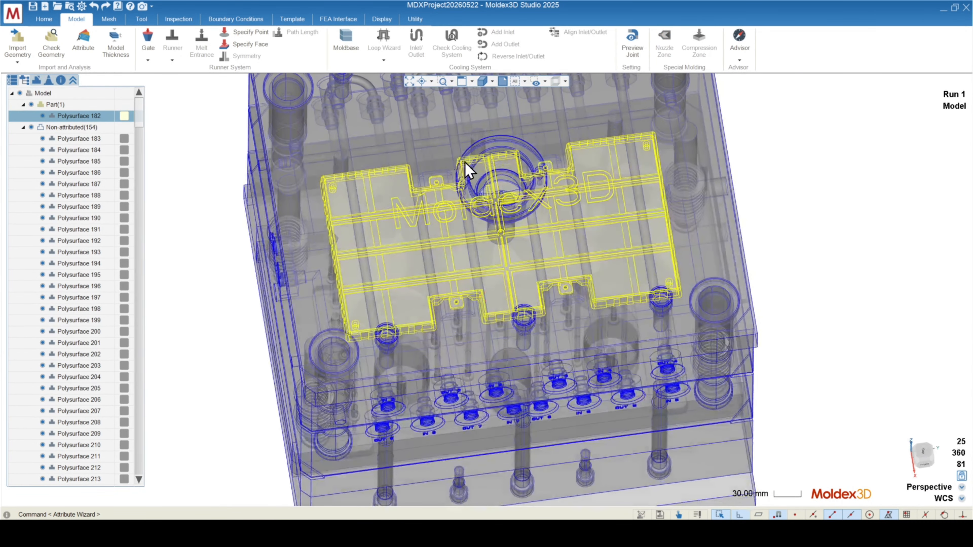
{"action": "scroll", "coordinate": [498, 224], "scroll_direction": "up", "scroll_amount": 3}
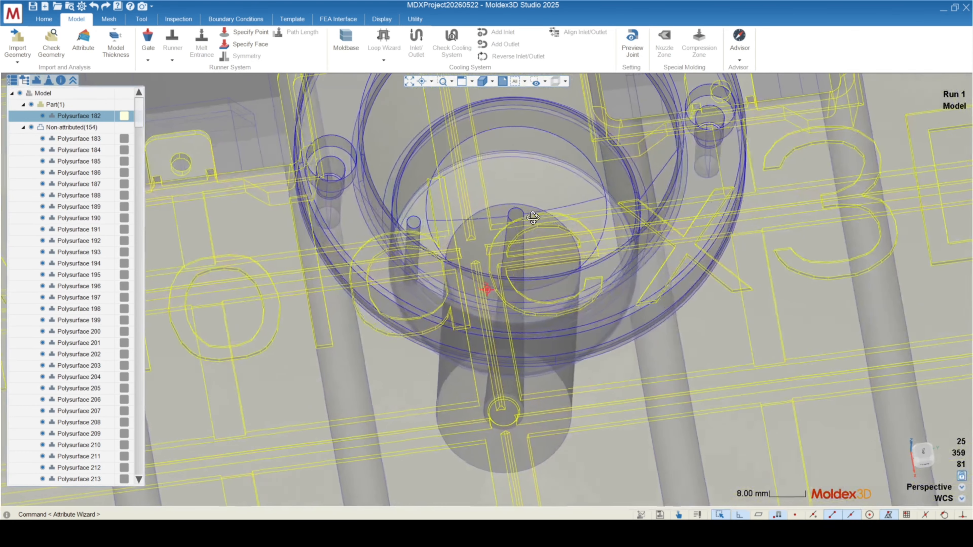
{"action": "scroll", "coordinate": [497, 201], "scroll_direction": "down", "scroll_amount": 5}
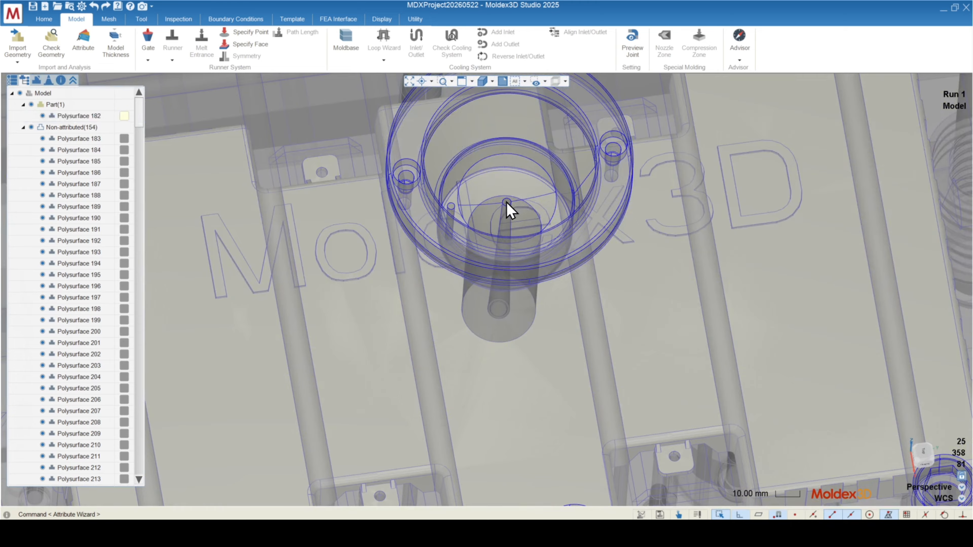
{"action": "scroll", "coordinate": [508, 188], "scroll_direction": "up", "scroll_amount": 5}
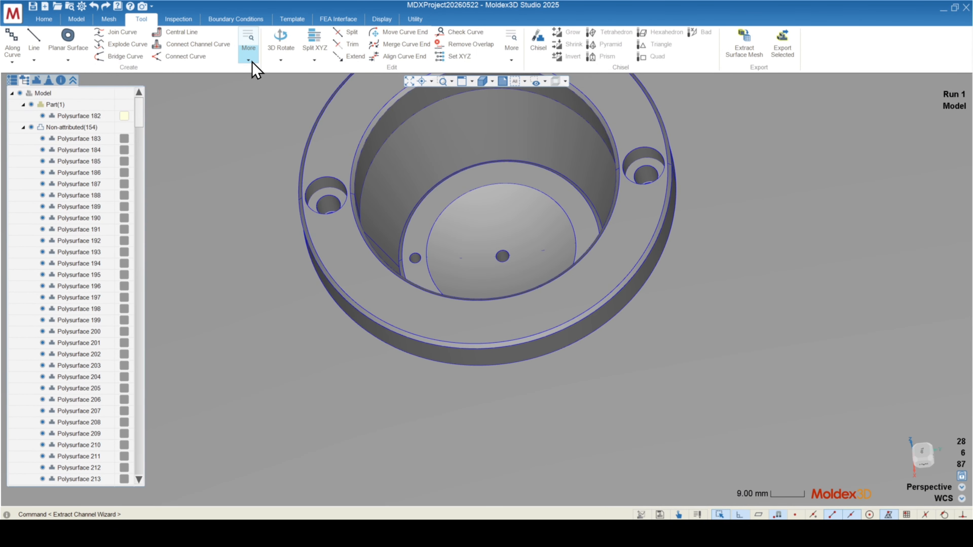
{"action": "left_click", "coordinate": [253, 63]}
{"action": "left_click", "coordinate": [289, 163]}
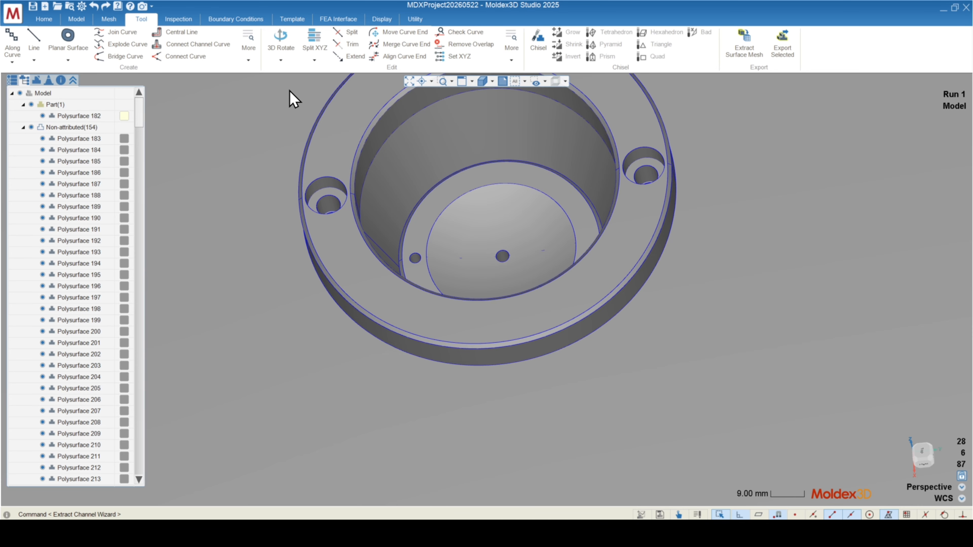
{"action": "left_click", "coordinate": [249, 60]}
{"action": "left_click", "coordinate": [284, 152]}
{"action": "left_click", "coordinate": [514, 228]}
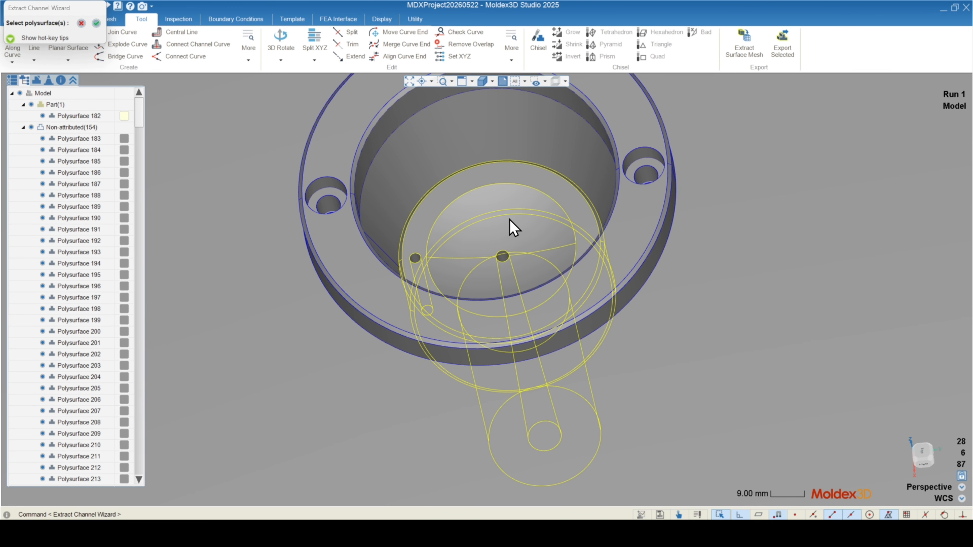
{"action": "key", "text": "Return"}
{"action": "scroll", "coordinate": [506, 292], "scroll_direction": "up", "scroll_amount": 5}
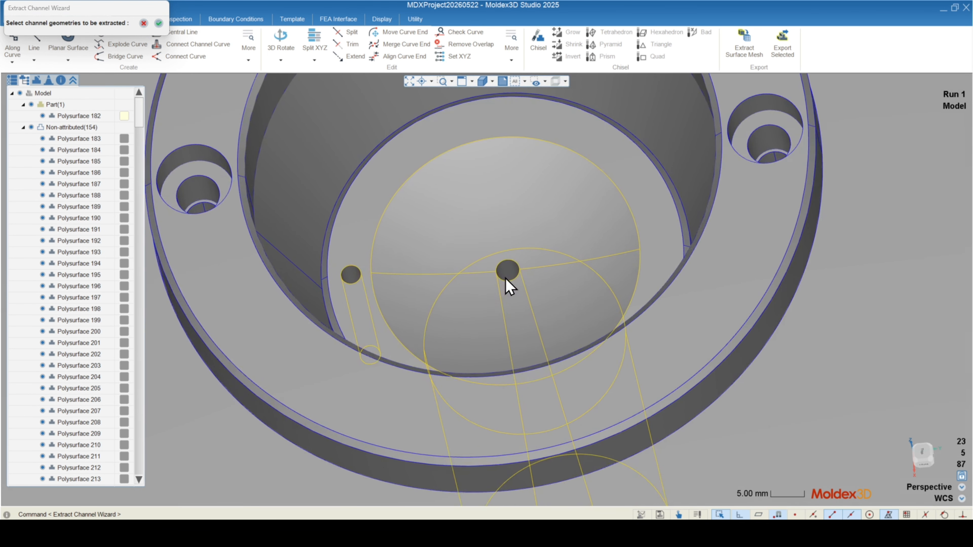
{"action": "scroll", "coordinate": [489, 233], "scroll_direction": "down", "scroll_amount": 1}
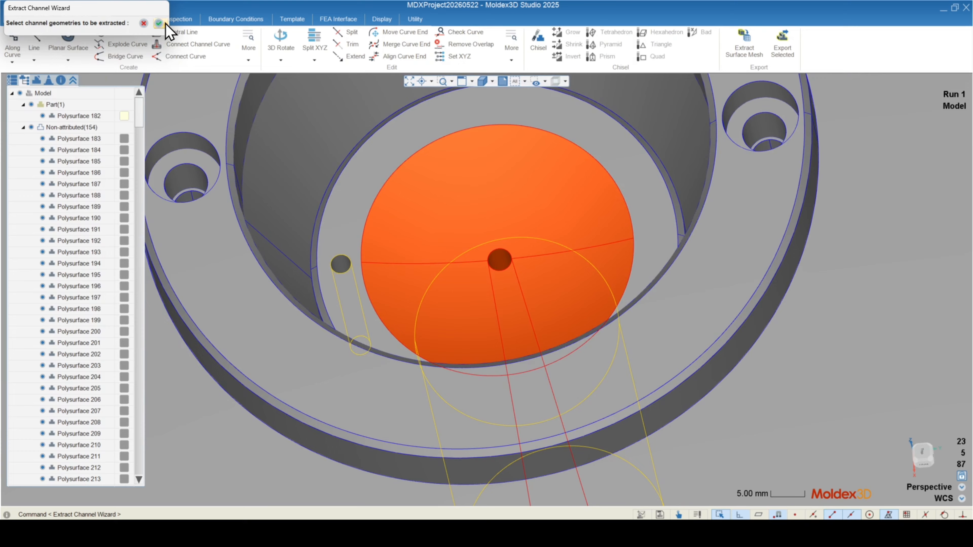
{"action": "left_click", "coordinate": [159, 23]}
Step: Assign the Cold Runner attribute to the extracted sprue channel, and hide both the part and the cold runner
{"action": "right_click", "coordinate": [482, 215]}
{"action": "left_click", "coordinate": [538, 252]}
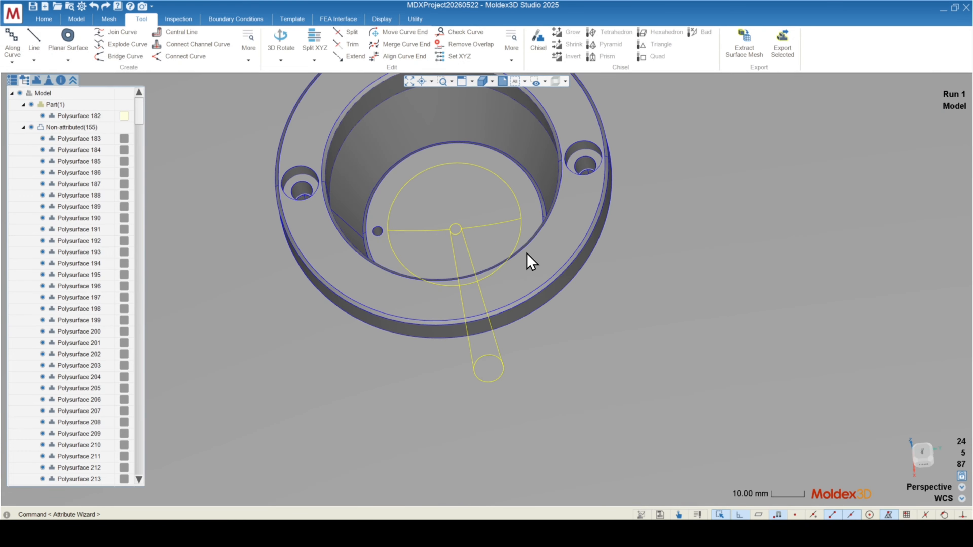
{"action": "left_click", "coordinate": [290, 117]}
{"action": "left_click", "coordinate": [208, 180]}
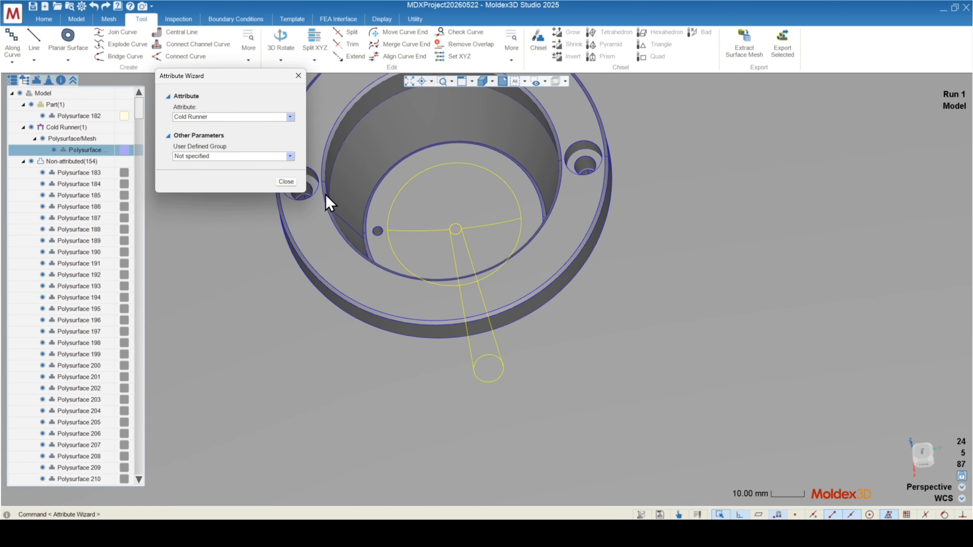
{"action": "left_click", "coordinate": [288, 182]}
{"action": "scroll", "coordinate": [427, 240], "scroll_direction": "down", "scroll_amount": 2}
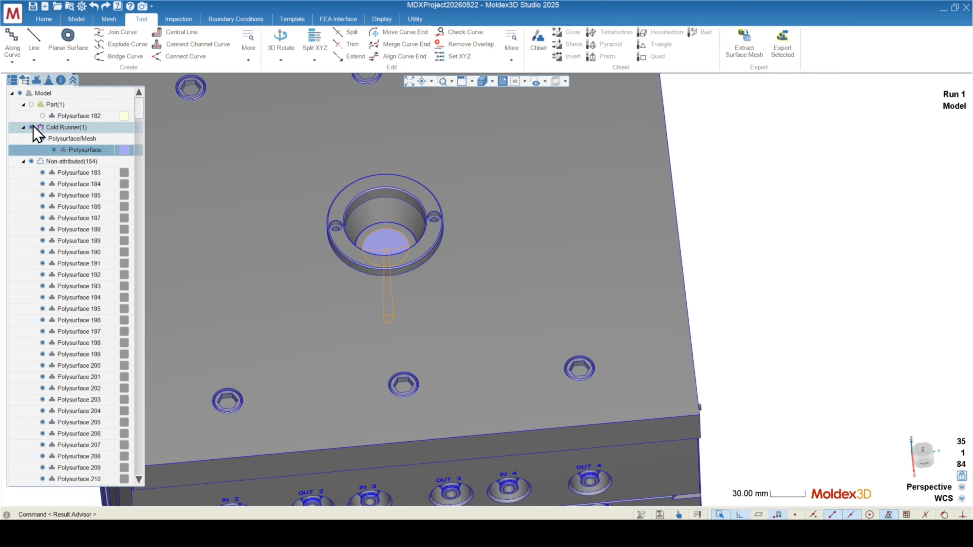
{"action": "left_click", "coordinate": [31, 127]}
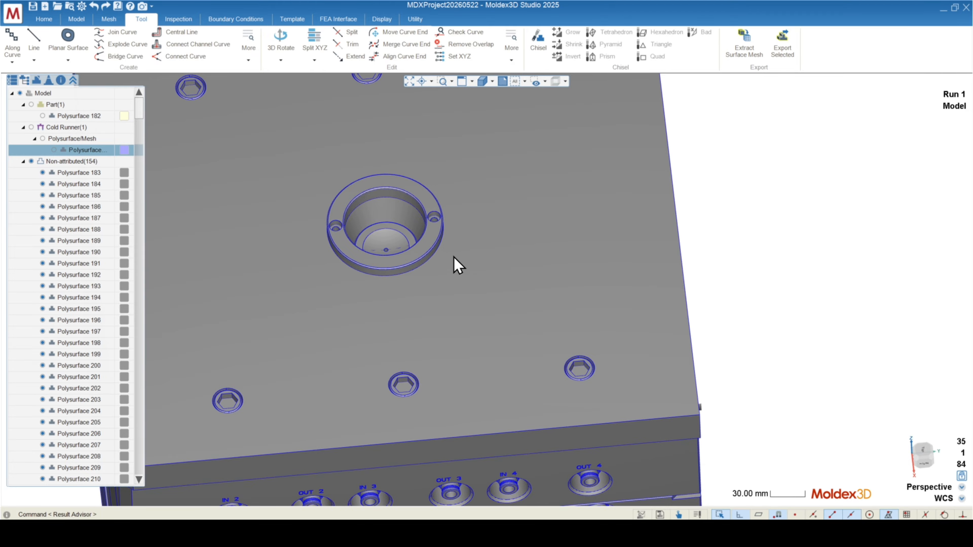
Step: Examine the cooling channels and the numbered IN and OUT ports around the mold with the mold components shown see-through
{"action": "scroll", "coordinate": [487, 272], "scroll_direction": "down", "scroll_amount": 3}
{"action": "scroll", "coordinate": [614, 306], "scroll_direction": "down", "scroll_amount": 3}
{"action": "middle_click_drag", "start_coordinate": [420, 300], "coordinate": [454, 198]}
{"action": "scroll", "coordinate": [487, 297], "scroll_direction": "up", "scroll_amount": 4}
{"action": "scroll", "coordinate": [487, 297], "scroll_direction": "down", "scroll_amount": 4}
{"action": "middle_click_drag", "start_coordinate": [486, 297], "coordinate": [416, 235]}
{"action": "left_click", "coordinate": [555, 82]}
{"action": "scroll", "coordinate": [410, 399], "scroll_direction": "up", "scroll_amount": 3}
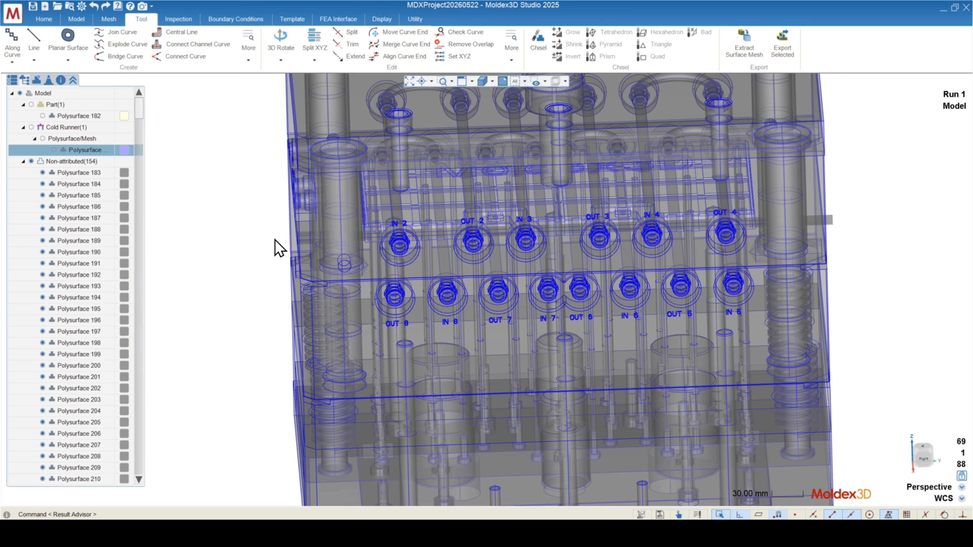
{"action": "middle_click_drag", "start_coordinate": [279, 248], "coordinate": [385, 274]}
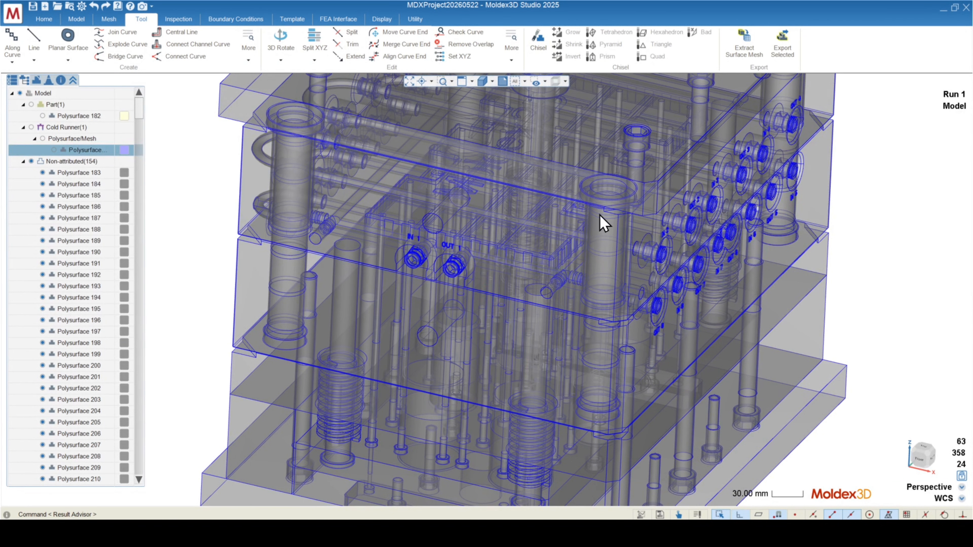
{"action": "mouse_move", "coordinate": [528, 393]}
{"action": "middle_mouse_down"}
{"action": "mouse_move", "coordinate": [702, 300]}
{"action": "mouse_move", "coordinate": [672, 269]}
{"action": "mouse_move", "coordinate": [580, 329]}
{"action": "middle_mouse_up"}
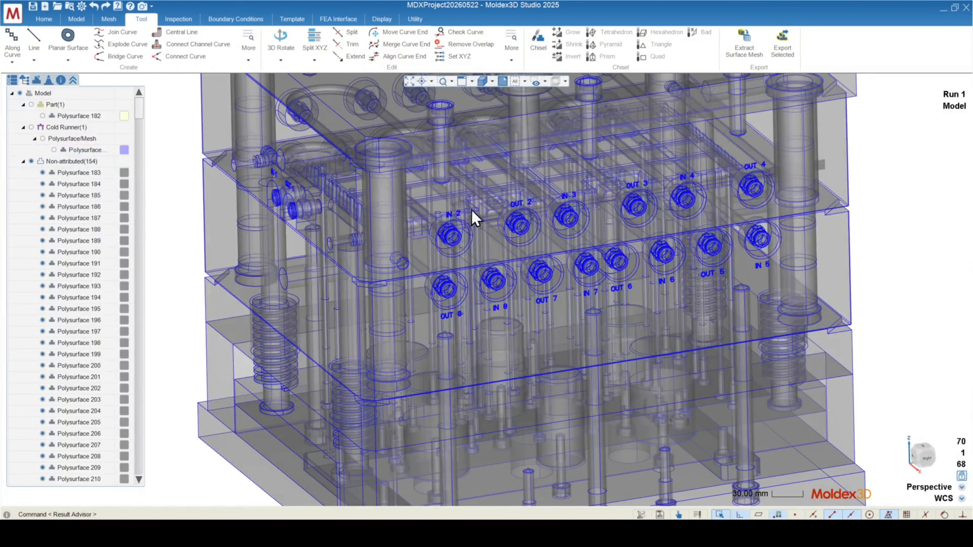
{"action": "middle_click_drag", "start_coordinate": [475, 219], "coordinate": [423, 270]}
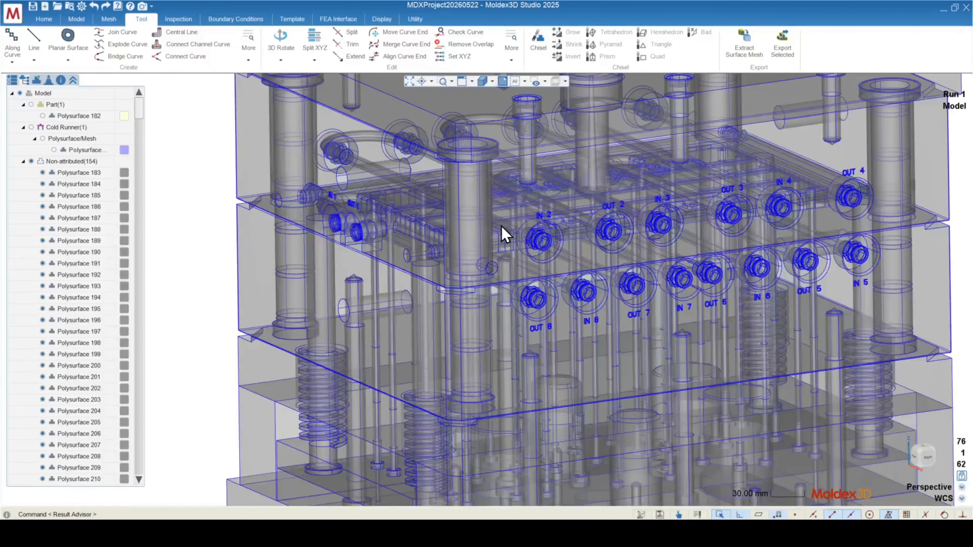
{"action": "scroll", "coordinate": [504, 234], "scroll_direction": "up", "scroll_amount": 5}
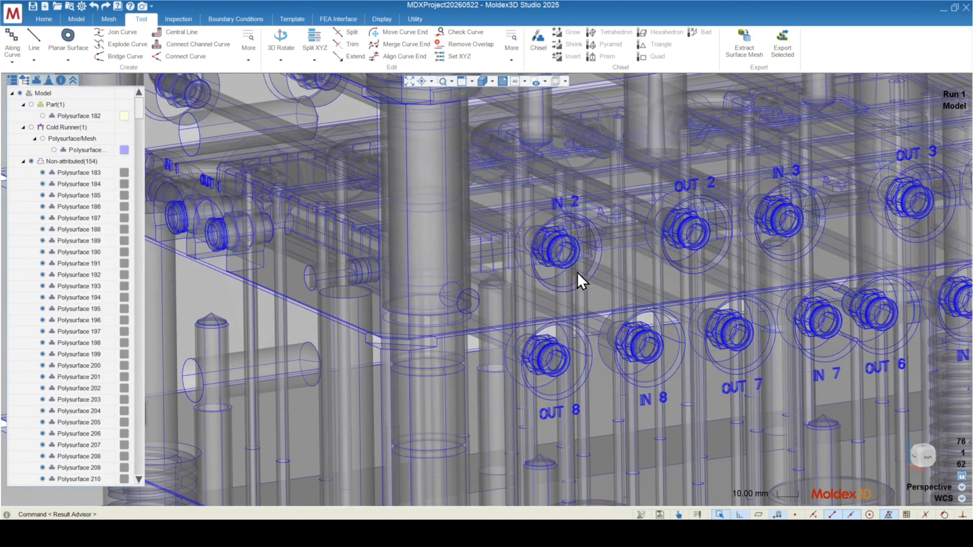
{"action": "scroll", "coordinate": [513, 249], "scroll_direction": "down", "scroll_amount": 5}
{"action": "scroll", "coordinate": [525, 210], "scroll_direction": "up", "scroll_amount": 3}
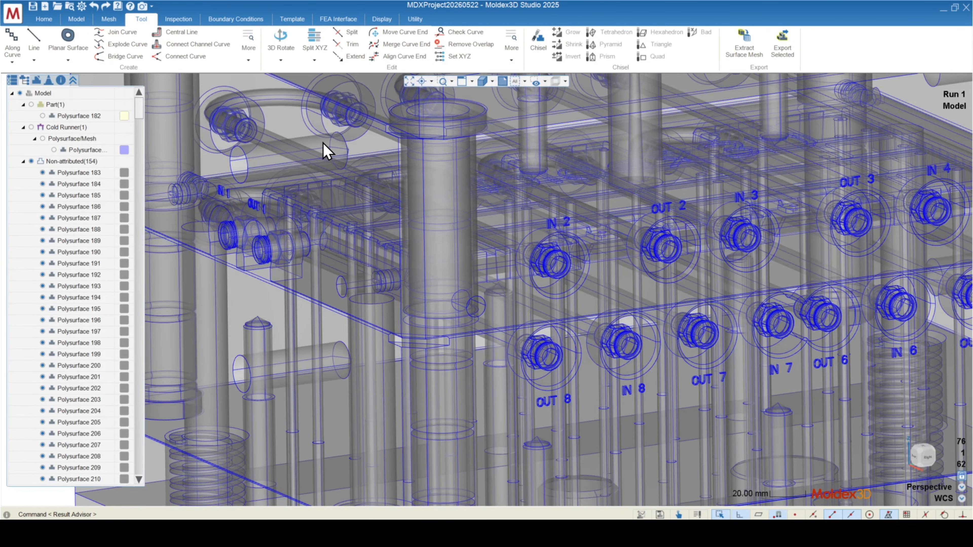
{"action": "scroll", "coordinate": [444, 226], "scroll_direction": "down", "scroll_amount": 5}
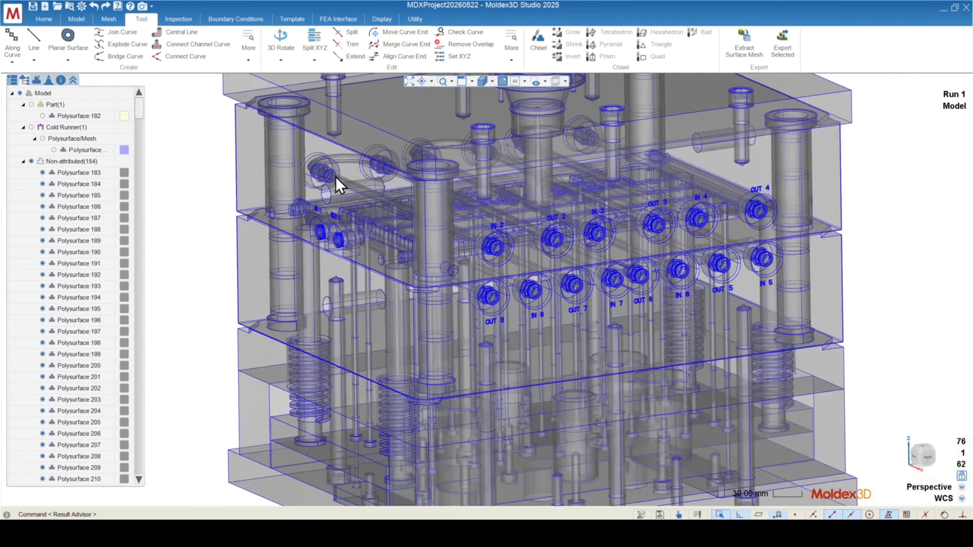
Step: Isolate the two mold plates that contain the cooling channels by showing only these two polysurfaces
{"action": "left_click", "coordinate": [337, 183]}
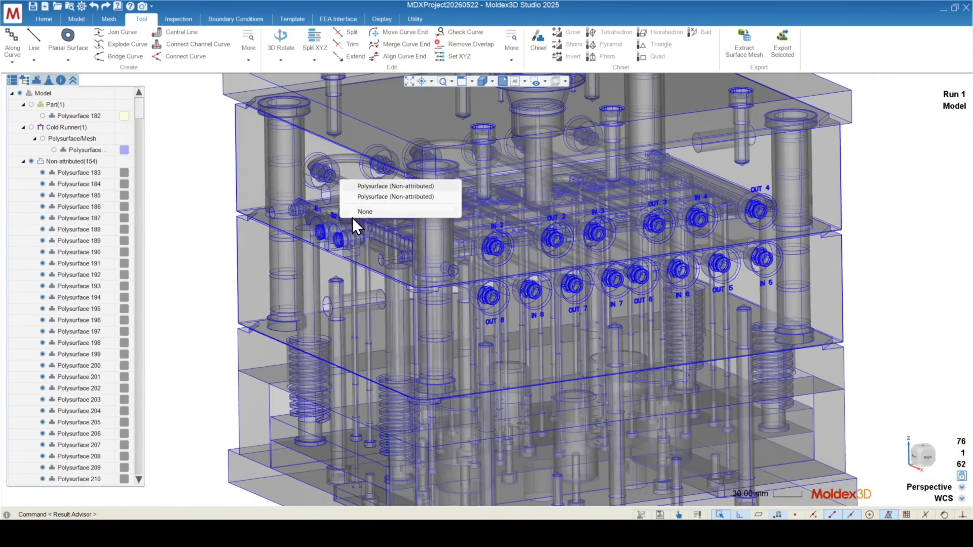
{"action": "left_click", "coordinate": [376, 197]}
{"action": "middle_click_drag", "start_coordinate": [324, 211], "coordinate": [402, 180]}
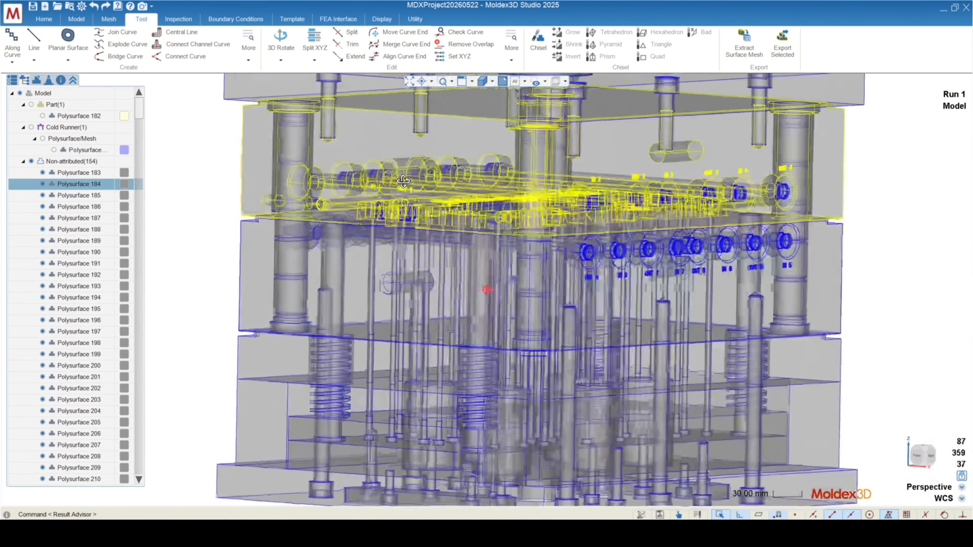
{"action": "left_click", "coordinate": [278, 266], "text": "ctrl"}
{"action": "mouse_move", "coordinate": [278, 266]}
{"action": "middle_mouse_down"}
{"action": "mouse_move", "coordinate": [314, 227]}
{"action": "mouse_move", "coordinate": [272, 260]}
{"action": "middle_mouse_up"}
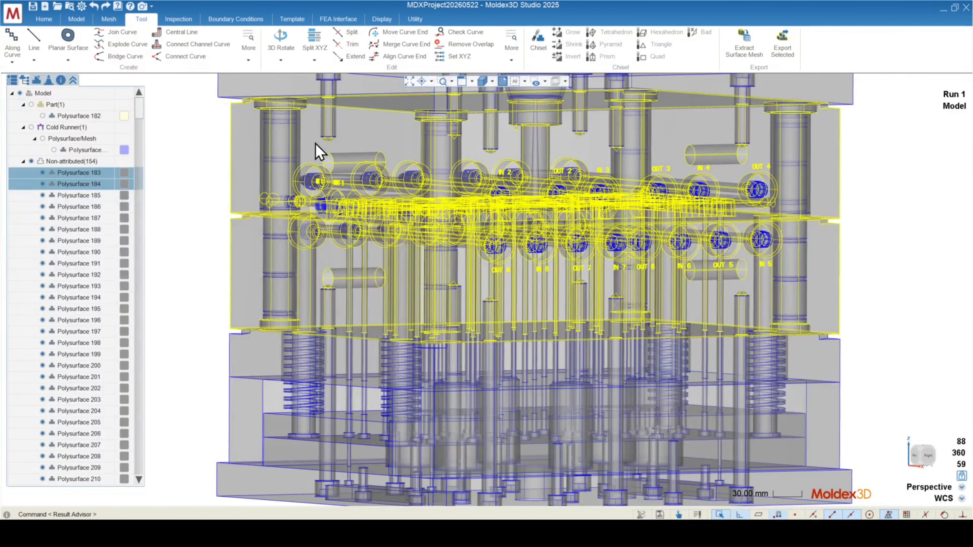
{"action": "right_click", "coordinate": [255, 256]}
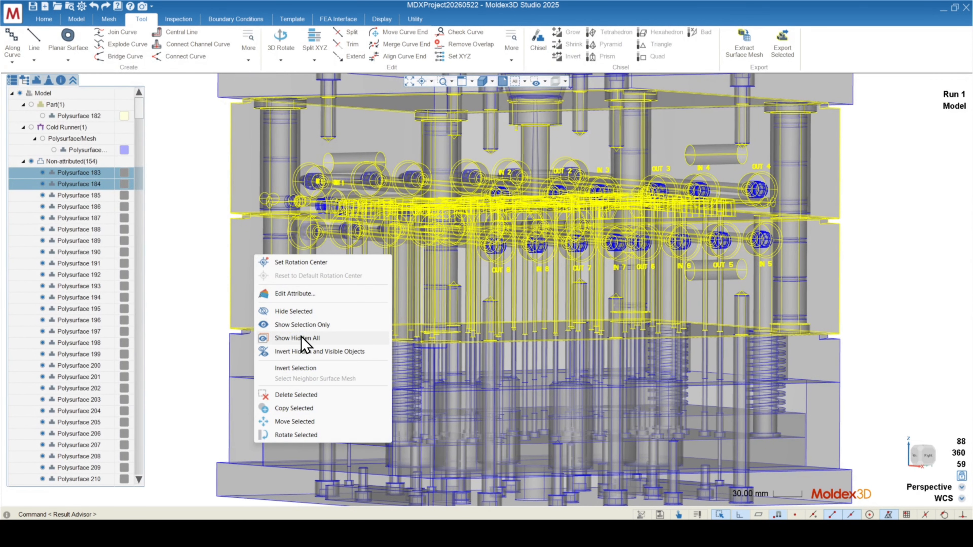
{"action": "left_click", "coordinate": [305, 322]}
{"action": "middle_click_drag", "start_coordinate": [346, 265], "coordinate": [398, 274]}
{"action": "left_click", "coordinate": [305, 393]}
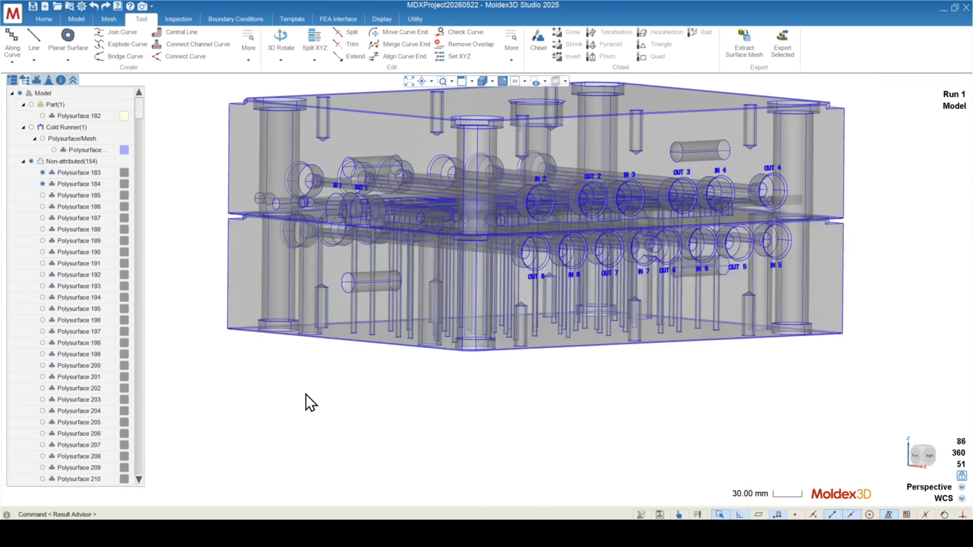
Step: Extract the tubular center lines from the two mold plates without adding them to a group
{"action": "mouse_move", "coordinate": [492, 317]}
{"action": "middle_mouse_down"}
{"action": "mouse_move", "coordinate": [394, 308]}
{"action": "mouse_move", "coordinate": [226, 341]}
{"action": "mouse_move", "coordinate": [493, 326]}
{"action": "middle_mouse_up"}
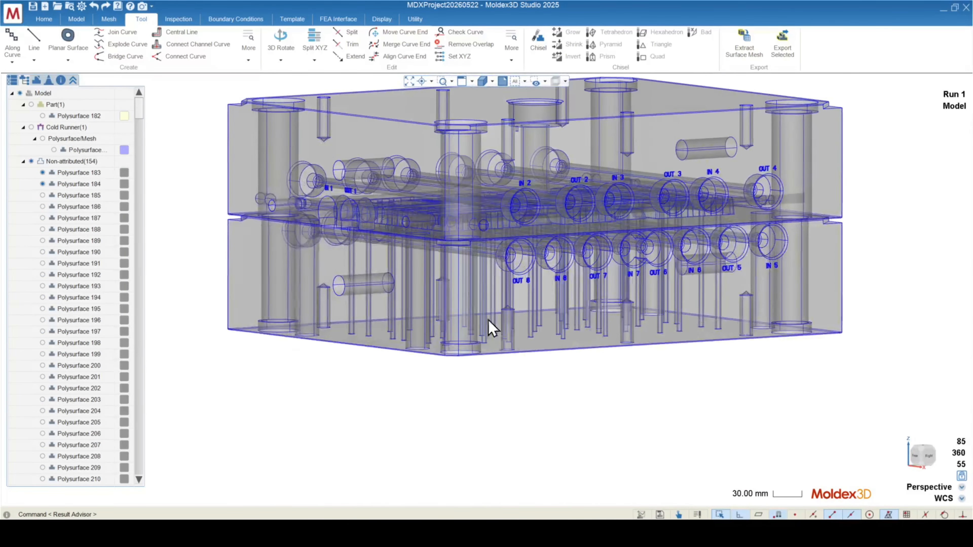
{"action": "left_click", "coordinate": [605, 281]}
{"action": "left_click", "coordinate": [626, 170], "text": "ctrl"}
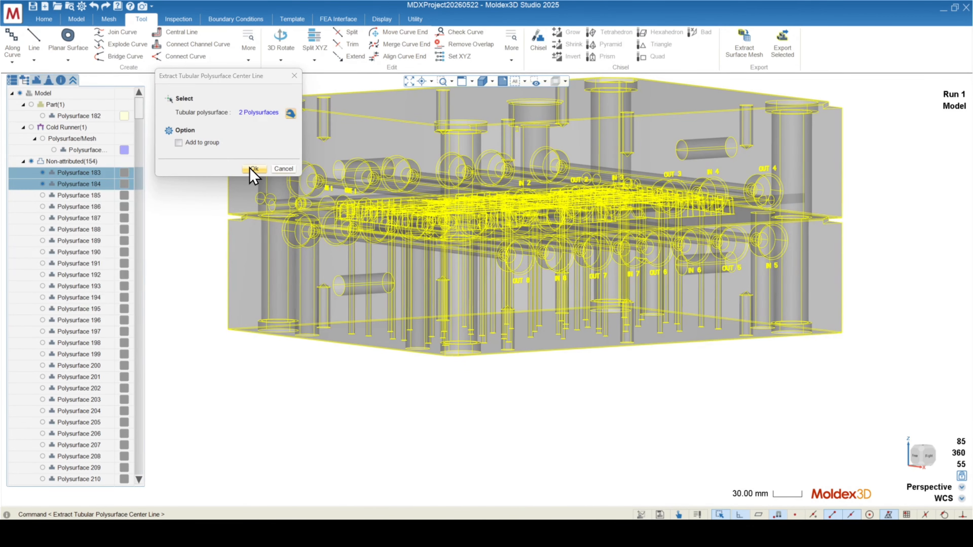
{"action": "left_click", "coordinate": [252, 169]}
{"action": "mouse_move", "coordinate": [202, 219]}
{"action": "middle_mouse_down"}
{"action": "mouse_move", "coordinate": [192, 262]}
{"action": "mouse_move", "coordinate": [213, 187]}
{"action": "mouse_move", "coordinate": [440, 207]}
{"action": "mouse_move", "coordinate": [388, 172]}
{"action": "mouse_move", "coordinate": [198, 204]}
{"action": "middle_mouse_up"}
{"action": "left_click", "coordinate": [255, 286]}
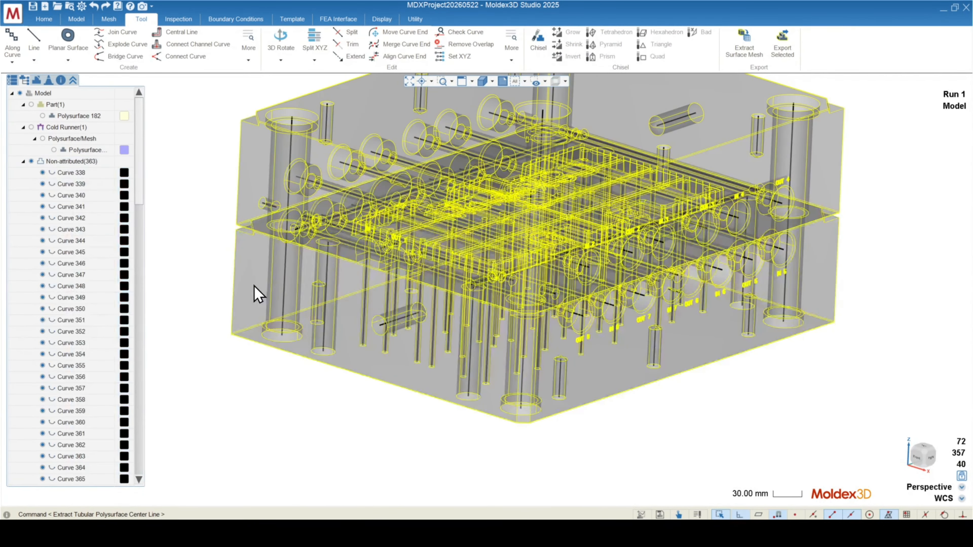
Step: Hide the two mold plates and delete the extracted vertical center lines above and below the cooling channels
{"action": "right_click", "coordinate": [249, 278]}
{"action": "left_click", "coordinate": [287, 332]}
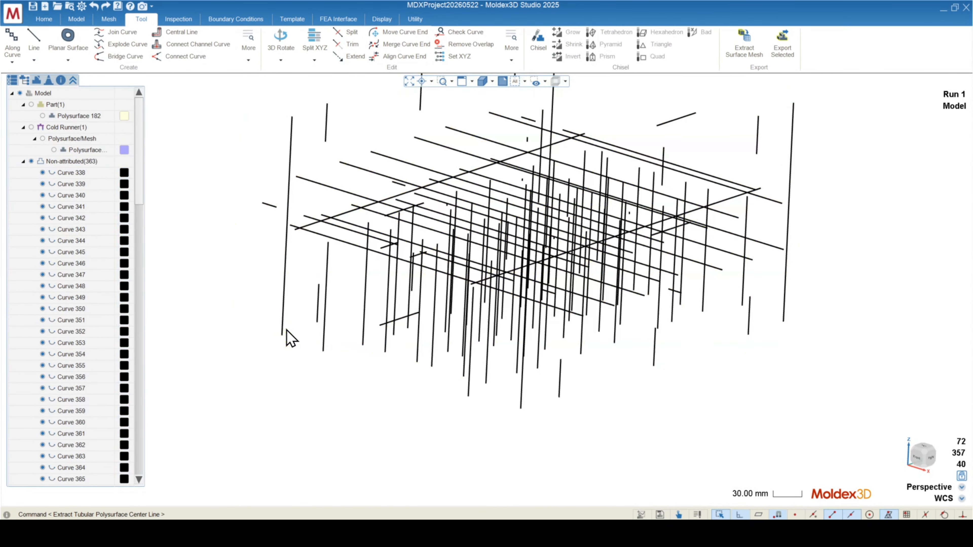
{"action": "middle_click_drag", "start_coordinate": [286, 332], "coordinate": [638, 313]}
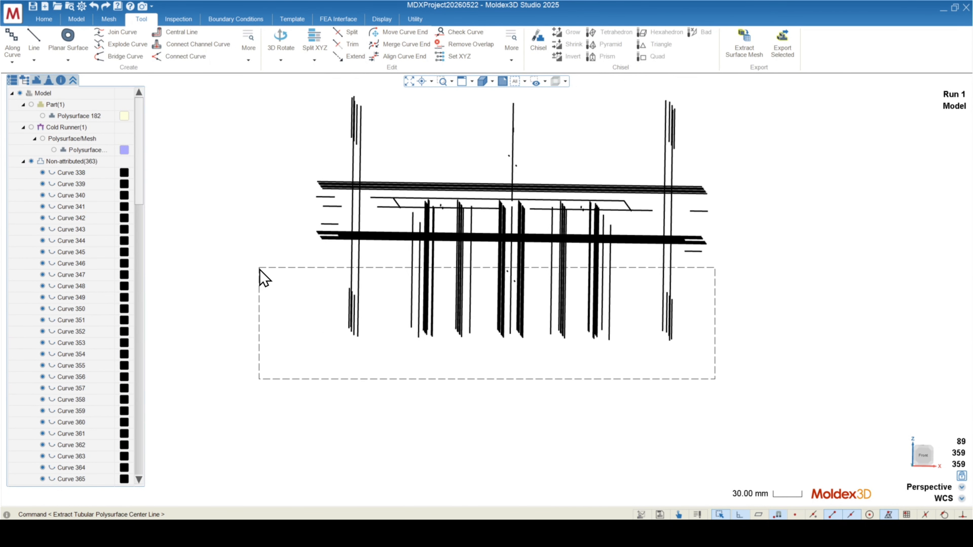
{"action": "left_click_drag", "start_coordinate": [259, 268], "coordinate": [259, 269]}
{"action": "middle_click_drag", "start_coordinate": [260, 268], "coordinate": [530, 276]}
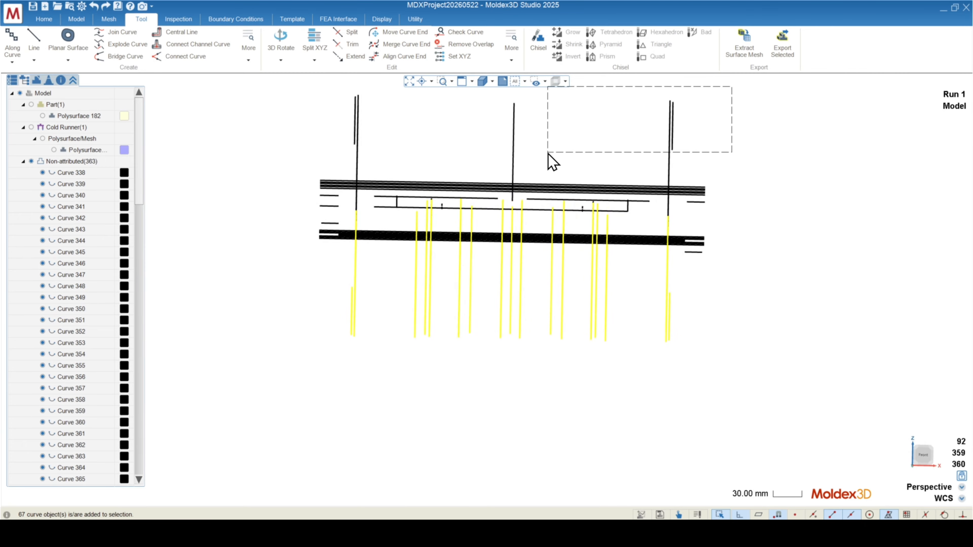
{"action": "key", "text": "Delete"}
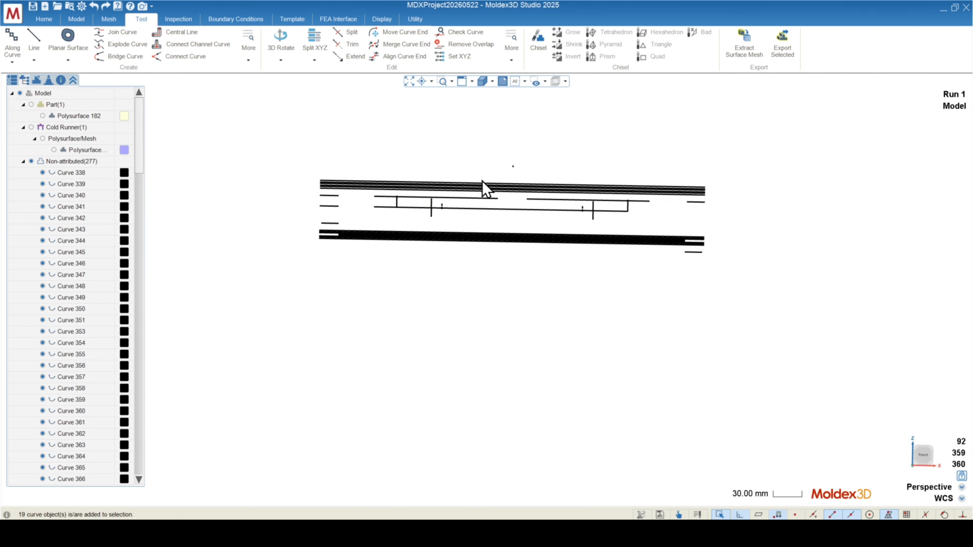
Step: Select the center lines of the outer circuit: both long side lines, the cross line at the far end, and the split inlet and outlet lines
{"action": "middle_click_drag", "start_coordinate": [482, 189], "coordinate": [514, 399]}
{"action": "scroll", "coordinate": [498, 441], "scroll_direction": "up", "scroll_amount": 5}
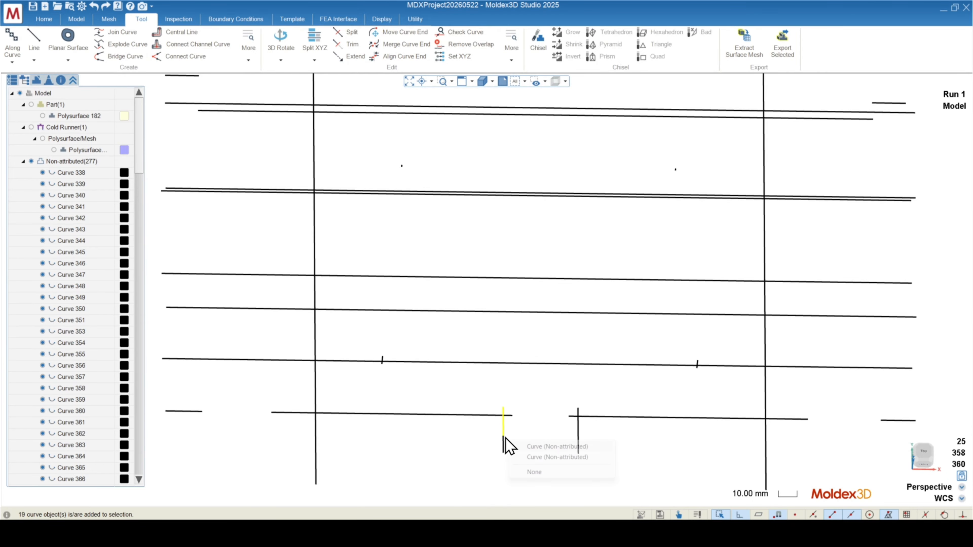
{"action": "left_click", "coordinate": [515, 446]}
{"action": "left_click_drag", "start_coordinate": [462, 392], "coordinate": [462, 390]}
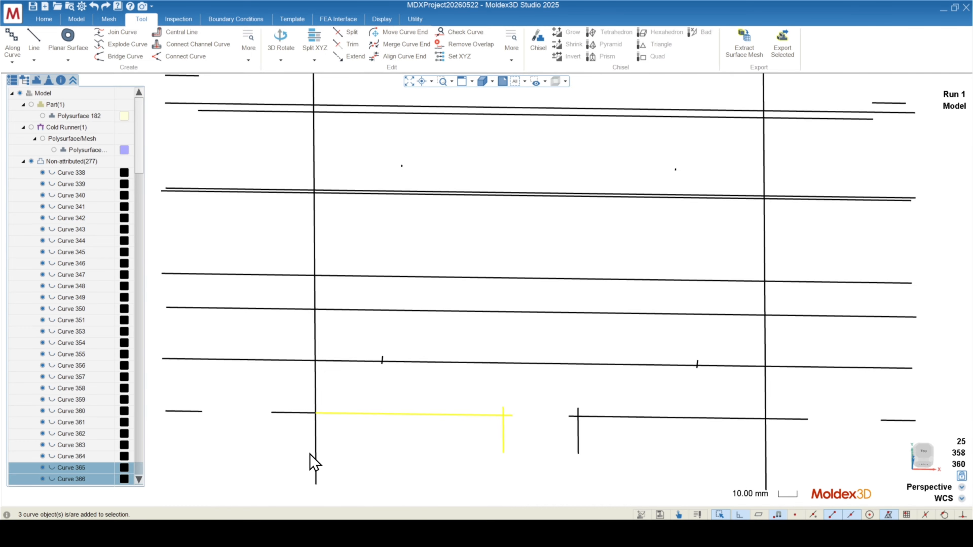
{"action": "scroll", "coordinate": [419, 425], "scroll_direction": "down", "scroll_amount": 3}
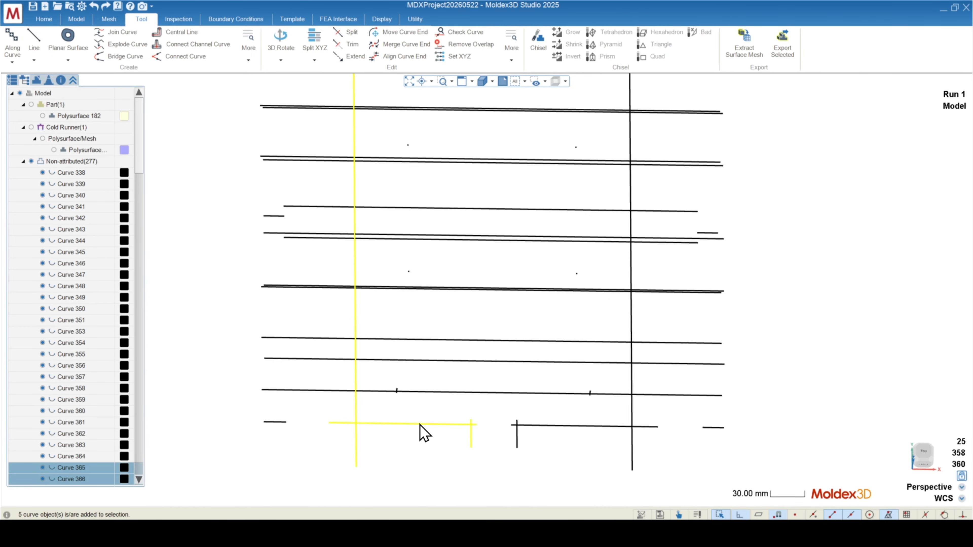
{"action": "scroll", "coordinate": [500, 369], "scroll_direction": "down", "scroll_amount": 1}
{"action": "scroll", "coordinate": [402, 146], "scroll_direction": "up", "scroll_amount": 3}
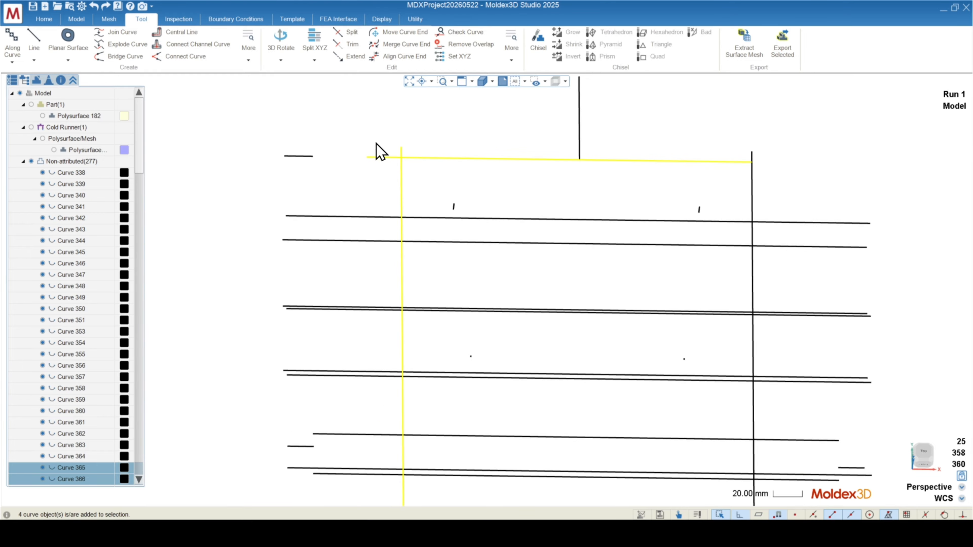
{"action": "middle_click_drag", "start_coordinate": [755, 194], "coordinate": [794, 198]}
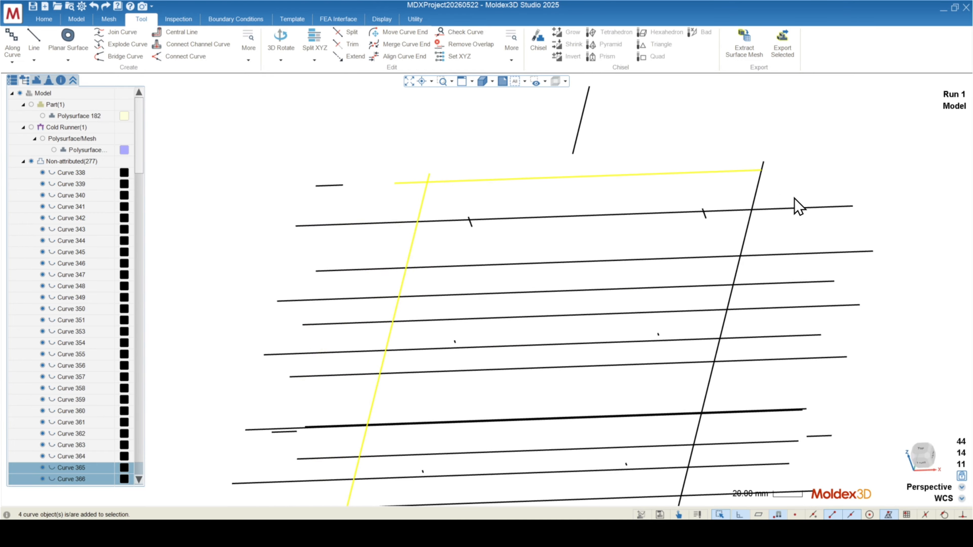
{"action": "scroll", "coordinate": [708, 150], "scroll_direction": "down", "scroll_amount": 3}
{"action": "scroll", "coordinate": [648, 429], "scroll_direction": "up", "scroll_amount": 5}
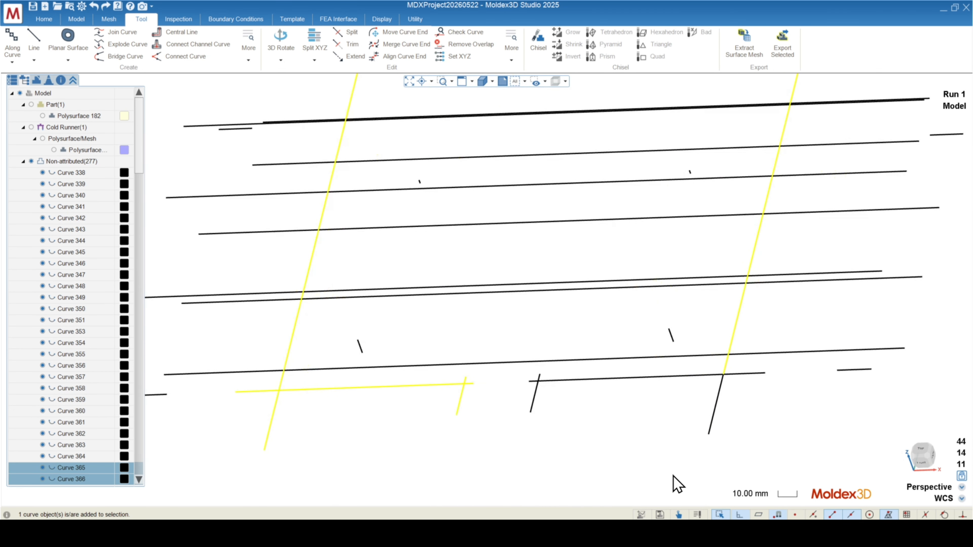
{"action": "left_click_drag", "start_coordinate": [468, 361], "coordinate": [467, 361]}
{"action": "middle_click_drag", "start_coordinate": [650, 429], "coordinate": [784, 437]}
{"action": "scroll", "coordinate": [673, 428], "scroll_direction": "down", "scroll_amount": 2}
{"action": "scroll", "coordinate": [708, 443], "scroll_direction": "down", "scroll_amount": 1}
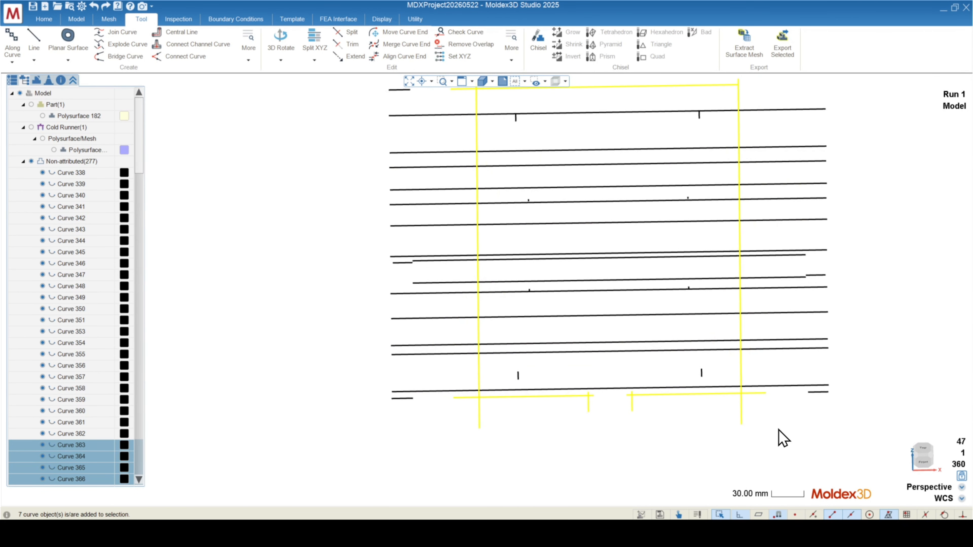
Step: Add the parallel channel lines to the selection and assign all selected curves to a new user-defined group named Cooling Channel Lines
{"action": "left_click_drag", "start_coordinate": [765, 105], "coordinate": [765, 107]}
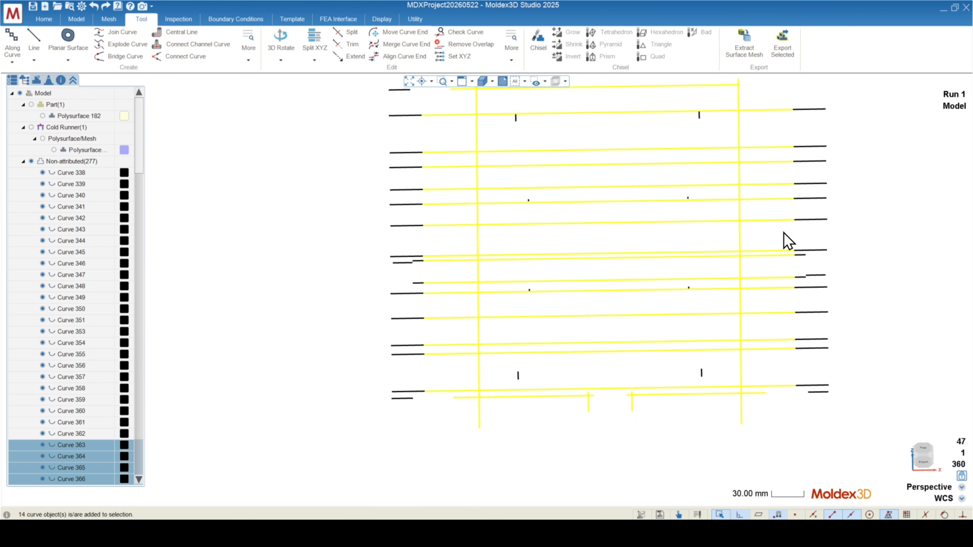
{"action": "middle_click_drag", "start_coordinate": [785, 239], "coordinate": [746, 345]}
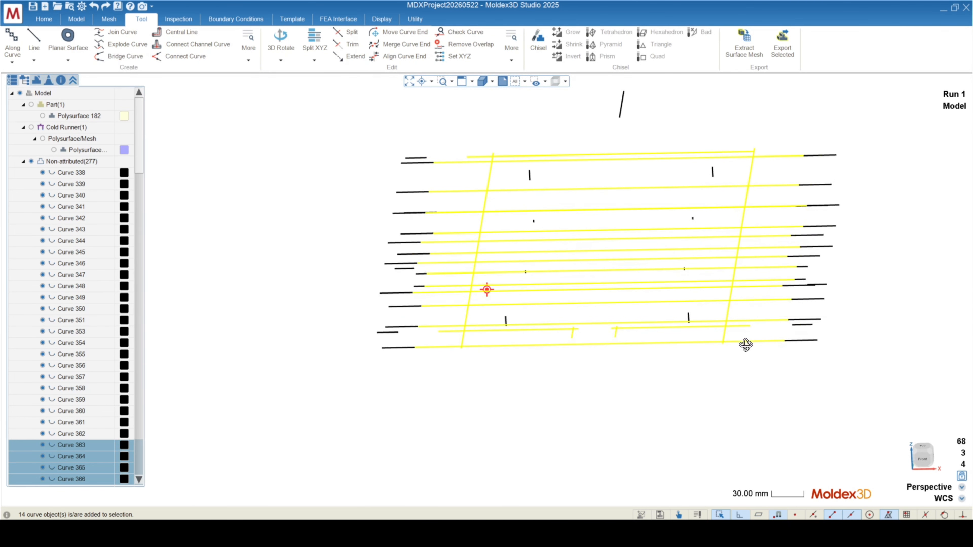
{"action": "middle_click_drag", "start_coordinate": [371, 298], "coordinate": [469, 349]}
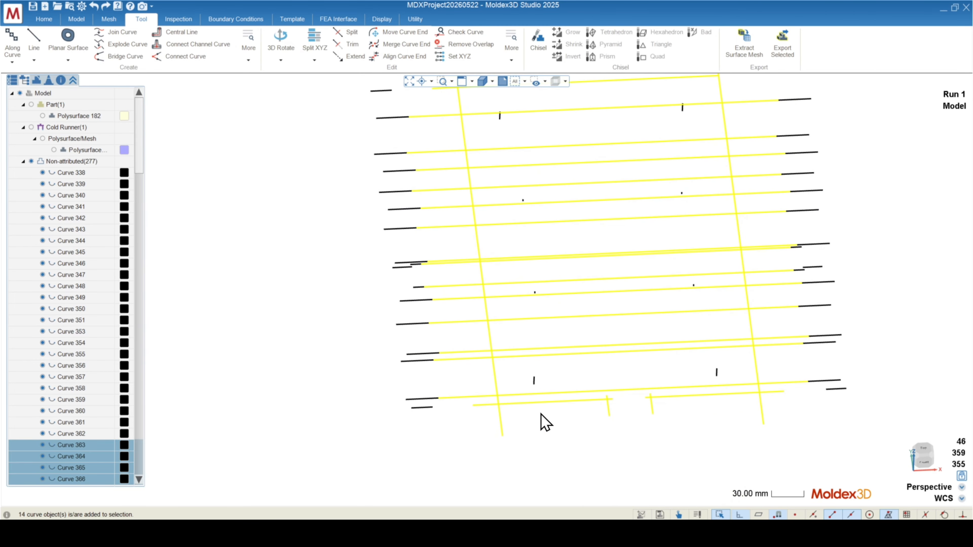
{"action": "right_click", "coordinate": [524, 407]}
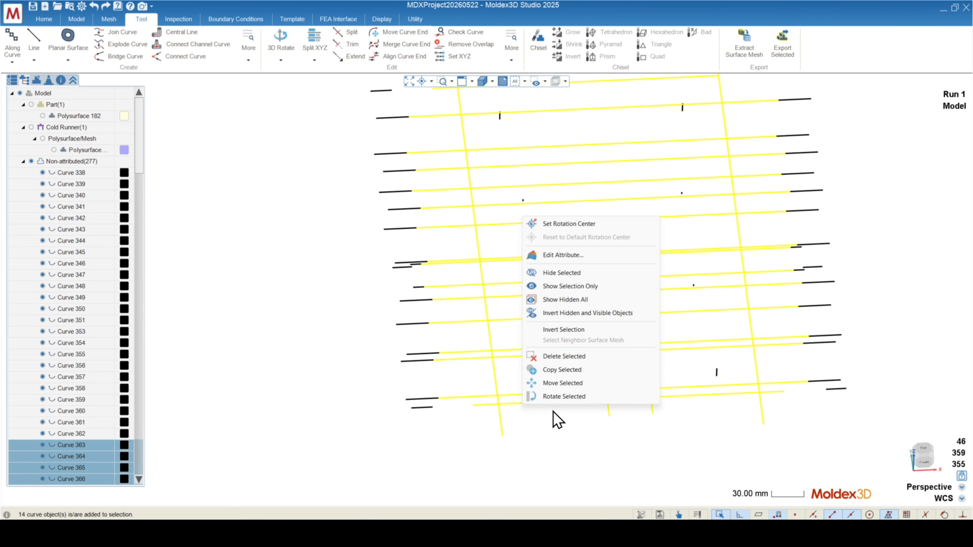
{"action": "left_click", "coordinate": [561, 256]}
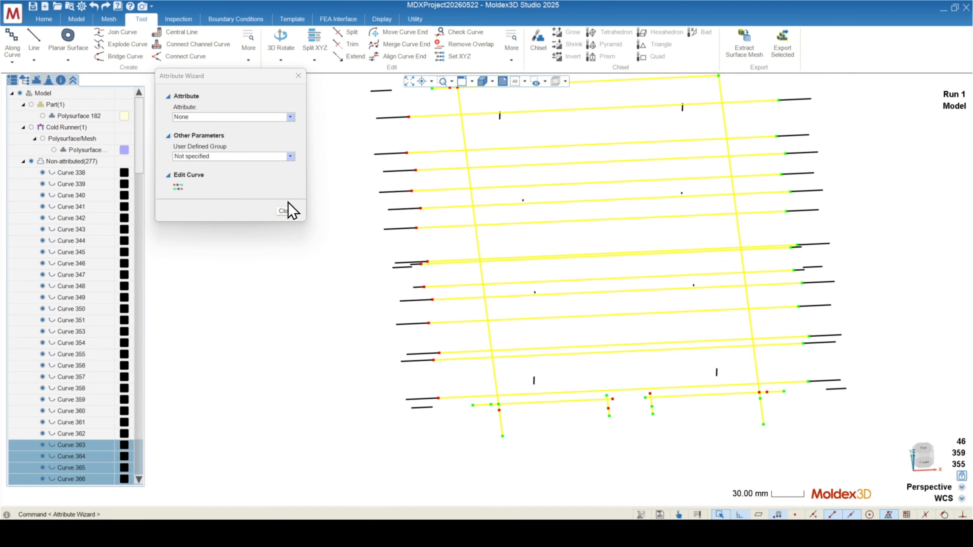
{"action": "left_click", "coordinate": [206, 157]}
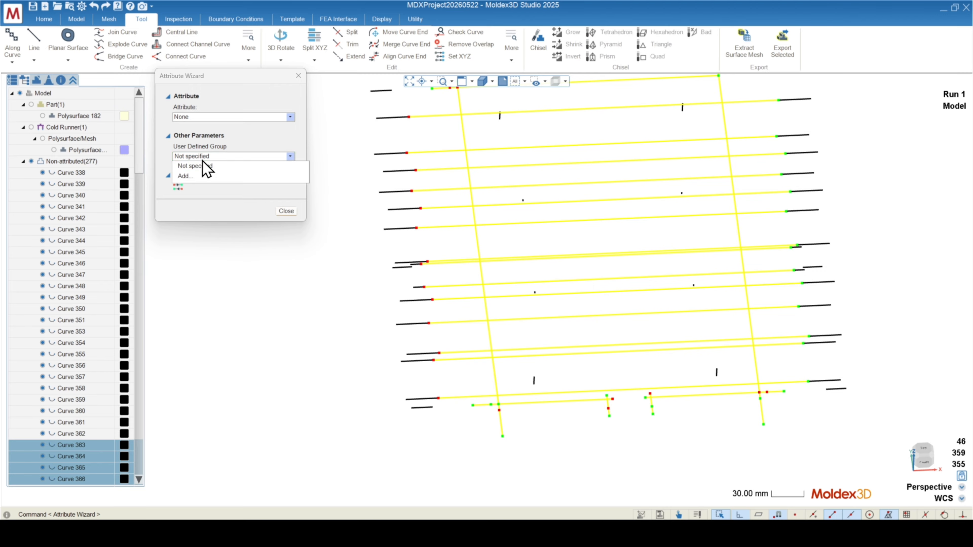
{"action": "left_click", "coordinate": [199, 177]}
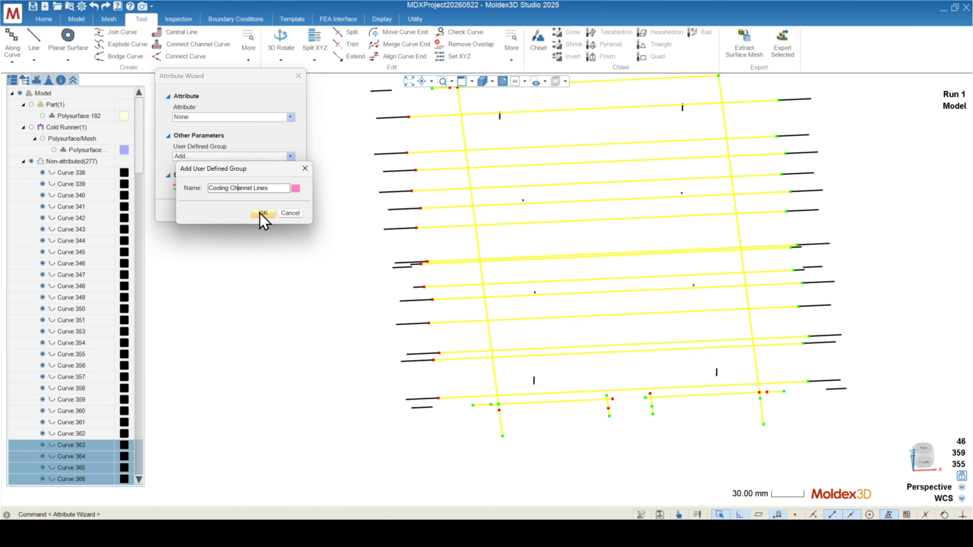
{"action": "left_click", "coordinate": [260, 213]}
Step: Delete all extracted curves outside the Cooling Channel Lines group, leaving only that group's curves shown
{"action": "right_click", "coordinate": [336, 244]}
{"action": "left_click", "coordinate": [42, 172]}
{"action": "middle_click_drag", "start_coordinate": [487, 290], "coordinate": [566, 309]}
{"action": "middle_click_drag", "start_coordinate": [482, 350], "coordinate": [494, 418]}
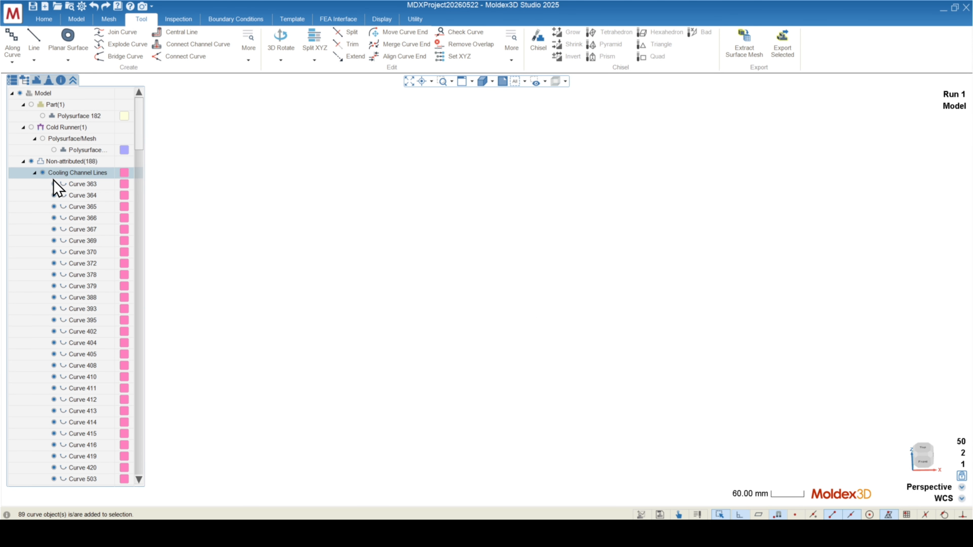
{"action": "mouse_move", "coordinate": [567, 275]}
{"action": "middle_mouse_down"}
{"action": "mouse_move", "coordinate": [582, 272]}
{"action": "mouse_move", "coordinate": [621, 343]}
{"action": "mouse_move", "coordinate": [752, 307]}
{"action": "mouse_move", "coordinate": [621, 253]}
{"action": "mouse_move", "coordinate": [480, 289]}
{"action": "mouse_move", "coordinate": [374, 222]}
{"action": "mouse_move", "coordinate": [343, 309]}
{"action": "mouse_move", "coordinate": [364, 315]}
{"action": "mouse_move", "coordinate": [394, 235]}
{"action": "middle_mouse_up"}
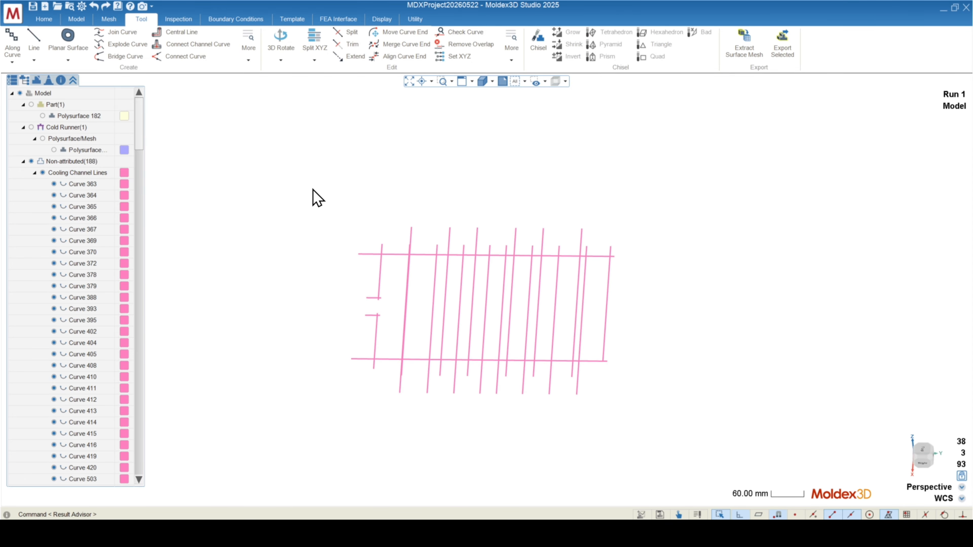
Step: Show all non-attributed mold components and hide the Cooling Channel Lines group
{"action": "left_click", "coordinate": [34, 173]}
{"action": "left_click", "coordinate": [31, 161]}
{"action": "left_click", "coordinate": [31, 161]}
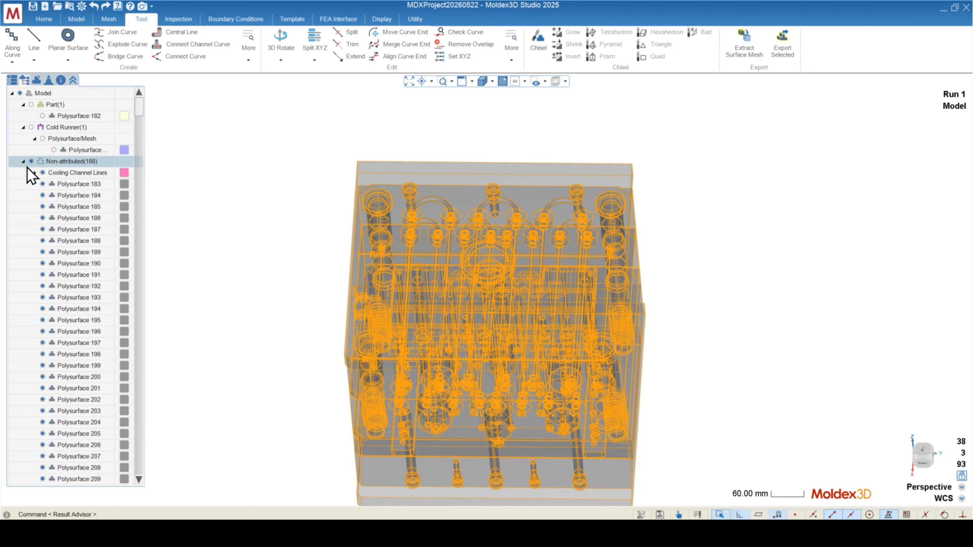
{"action": "left_click", "coordinate": [43, 173]}
Step: Isolate the seven U-shaped hoses projecting from the side of the mold by showing only these polysurfaces
{"action": "middle_click_drag", "start_coordinate": [458, 326], "coordinate": [400, 285]}
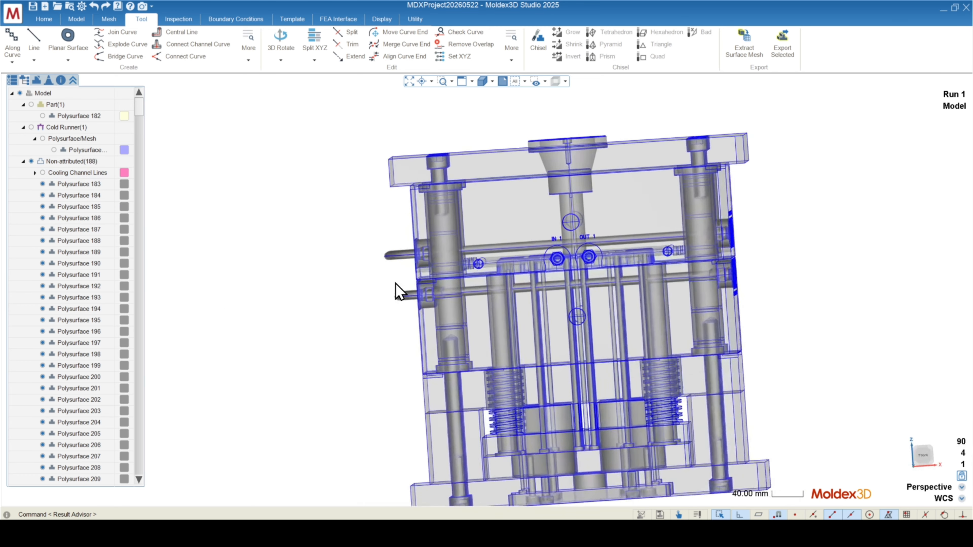
{"action": "scroll", "coordinate": [398, 292], "scroll_direction": "up", "scroll_amount": 2}
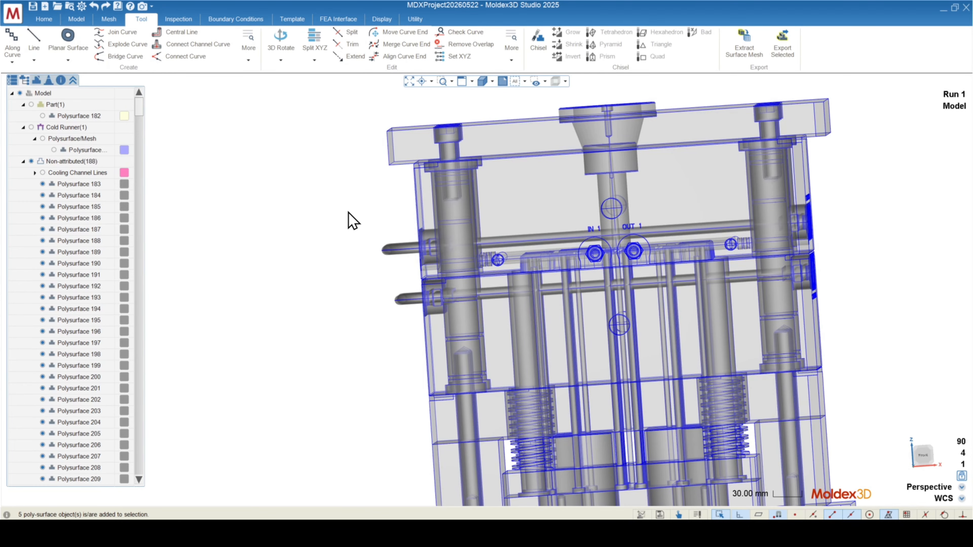
{"action": "middle_click_drag", "start_coordinate": [398, 272], "coordinate": [417, 287]}
{"action": "right_click", "coordinate": [404, 268]}
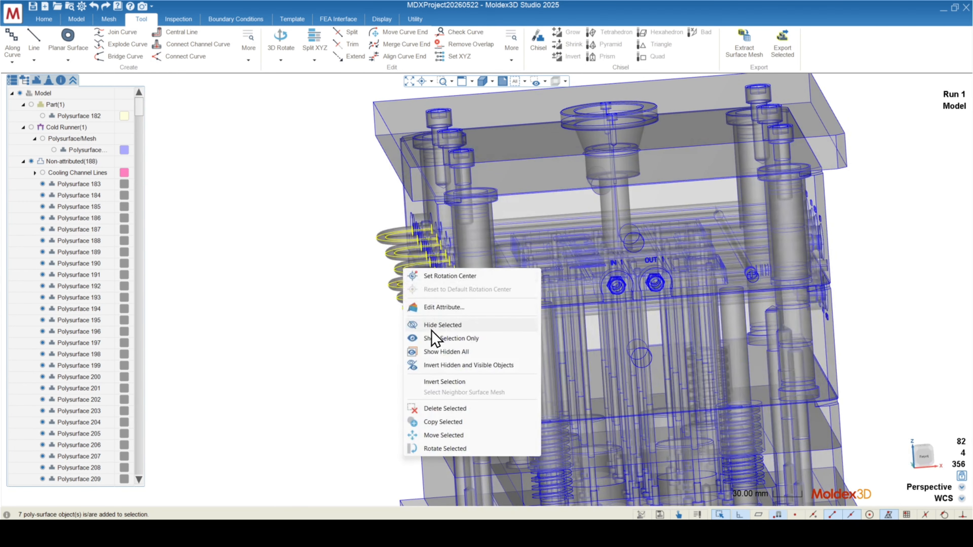
{"action": "left_click", "coordinate": [459, 341]}
{"action": "middle_click_drag", "start_coordinate": [459, 342], "coordinate": [365, 299]}
{"action": "scroll", "coordinate": [315, 313], "scroll_direction": "up", "scroll_amount": 5}
{"action": "scroll", "coordinate": [349, 298], "scroll_direction": "down", "scroll_amount": 5}
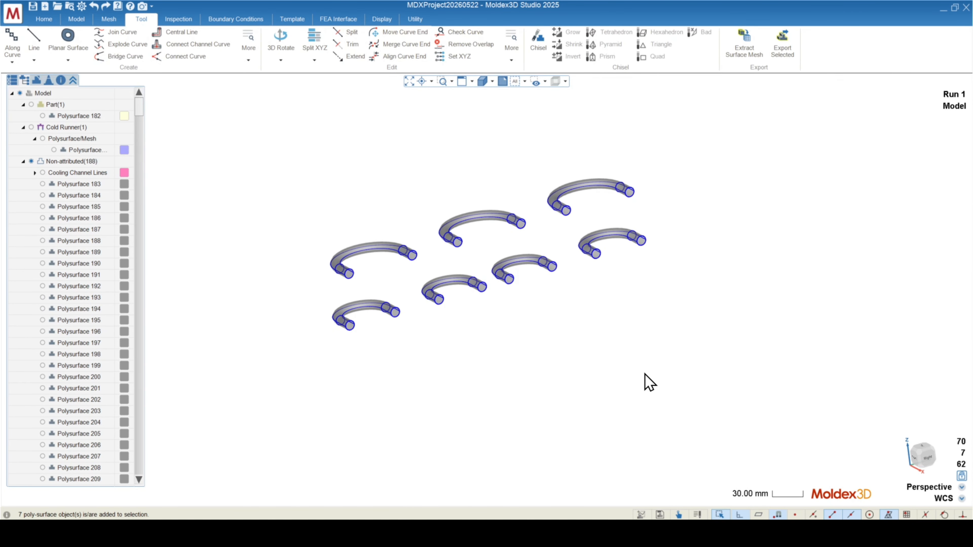
Step: Extract the tubular center lines from the seven U-shaped hoses without adding them to a group
{"action": "left_click_drag", "start_coordinate": [645, 373], "coordinate": [284, 160]}
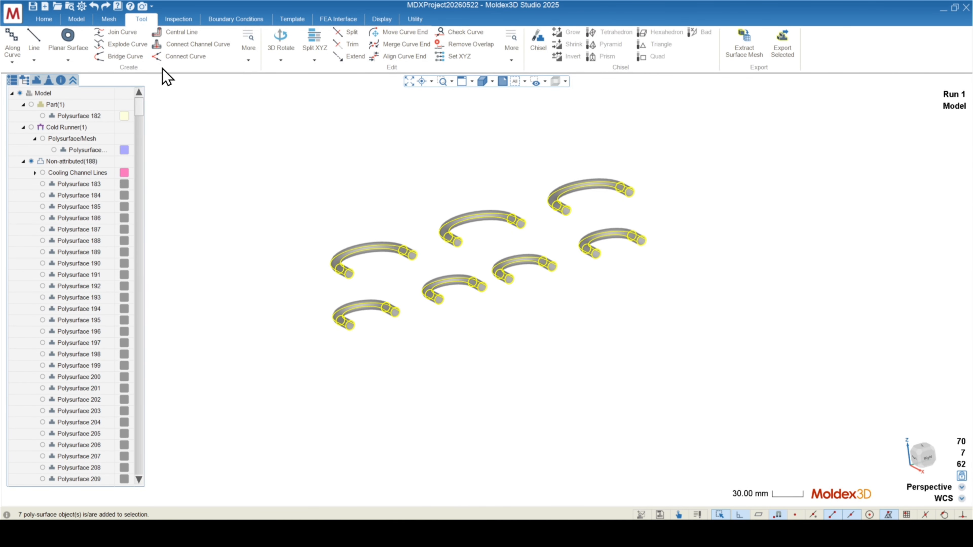
{"action": "left_click", "coordinate": [178, 33]}
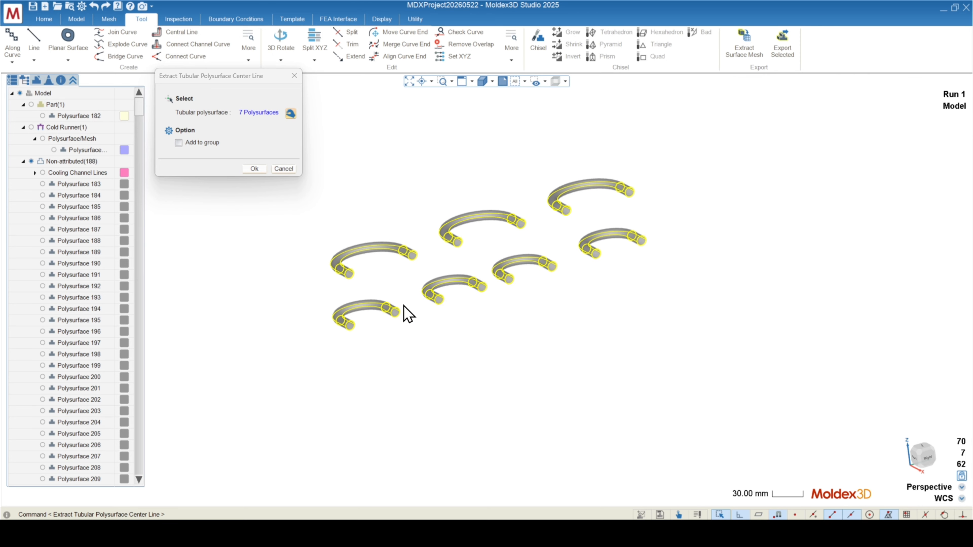
{"action": "left_click", "coordinate": [253, 169]}
{"action": "mouse_move", "coordinate": [354, 285]}
{"action": "middle_mouse_down"}
{"action": "mouse_move", "coordinate": [426, 289]}
{"action": "mouse_move", "coordinate": [404, 350]}
{"action": "mouse_move", "coordinate": [484, 420]}
{"action": "mouse_move", "coordinate": [457, 367]}
{"action": "mouse_move", "coordinate": [351, 278]}
{"action": "middle_mouse_up"}
{"action": "scroll", "coordinate": [352, 279], "scroll_direction": "up", "scroll_amount": 4}
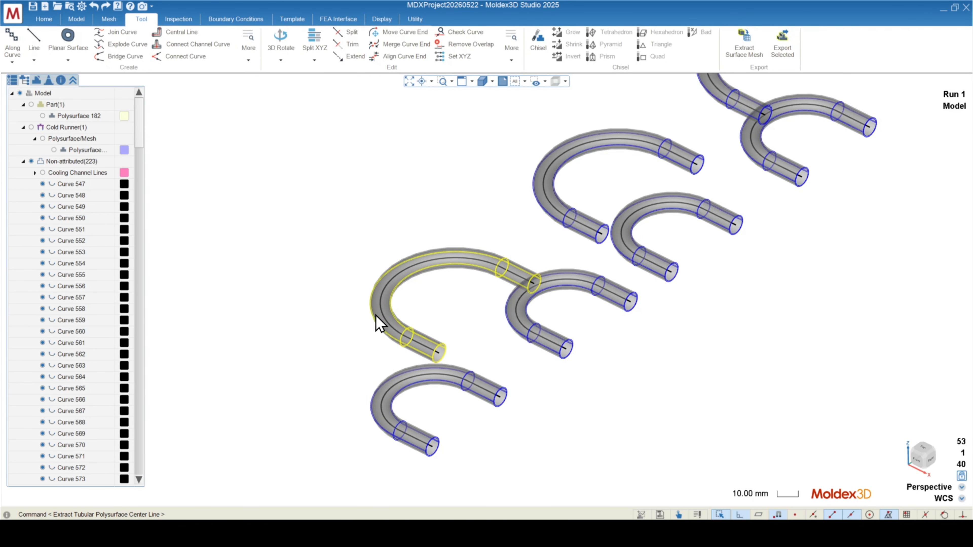
{"action": "middle_click_drag", "start_coordinate": [380, 324], "coordinate": [473, 326]}
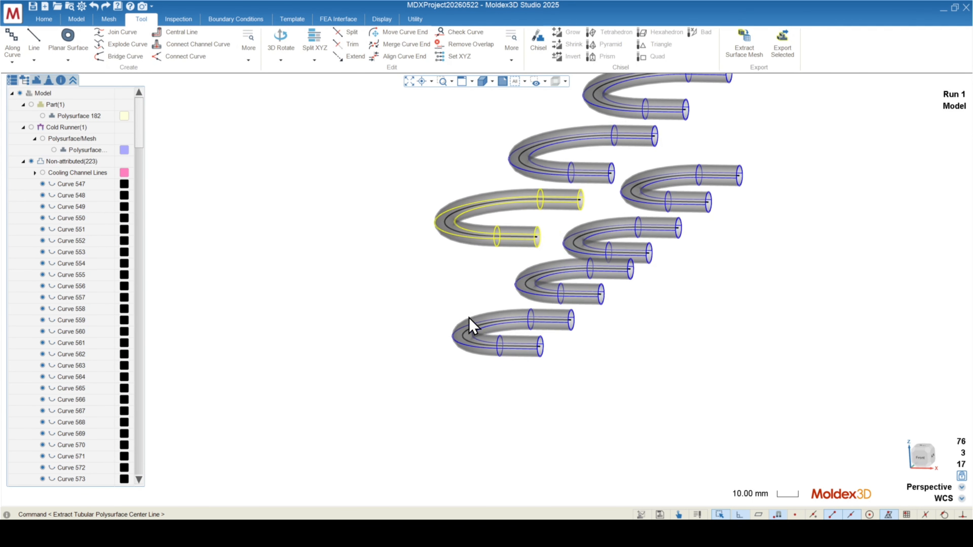
Step: Hide the seven hose polysurfaces so that only their extracted center lines are shown
{"action": "left_click", "coordinate": [531, 291]}
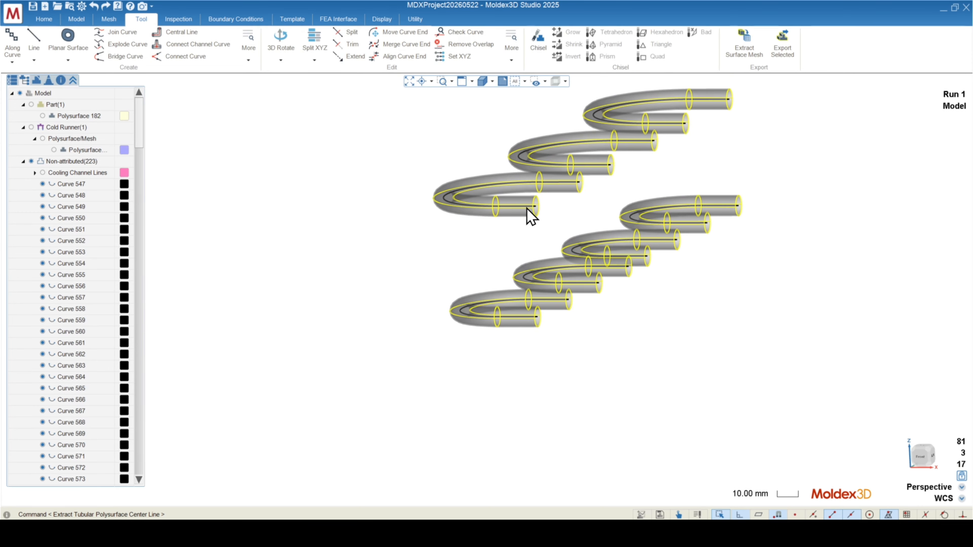
{"action": "right_click", "coordinate": [531, 217]}
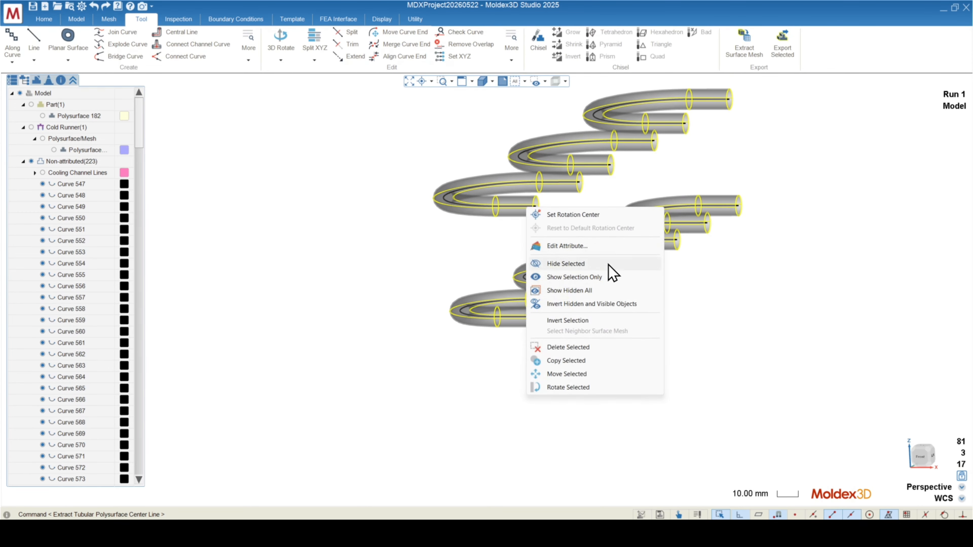
{"action": "left_click", "coordinate": [561, 270]}
{"action": "middle_click_drag", "start_coordinate": [561, 270], "coordinate": [536, 307]}
{"action": "scroll", "coordinate": [575, 328], "scroll_direction": "down", "scroll_amount": 5}
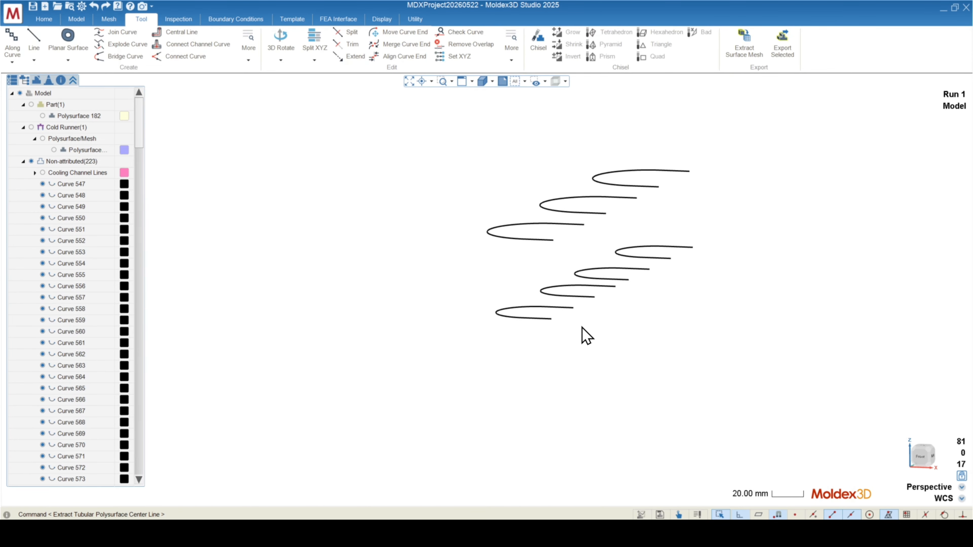
Step: Assign all the U-shaped hose center lines to the Cooling Channel Lines user-defined group
{"action": "middle_click_drag", "start_coordinate": [350, 317], "coordinate": [441, 307]}
{"action": "left_click_drag", "start_coordinate": [380, 127], "coordinate": [676, 371]}
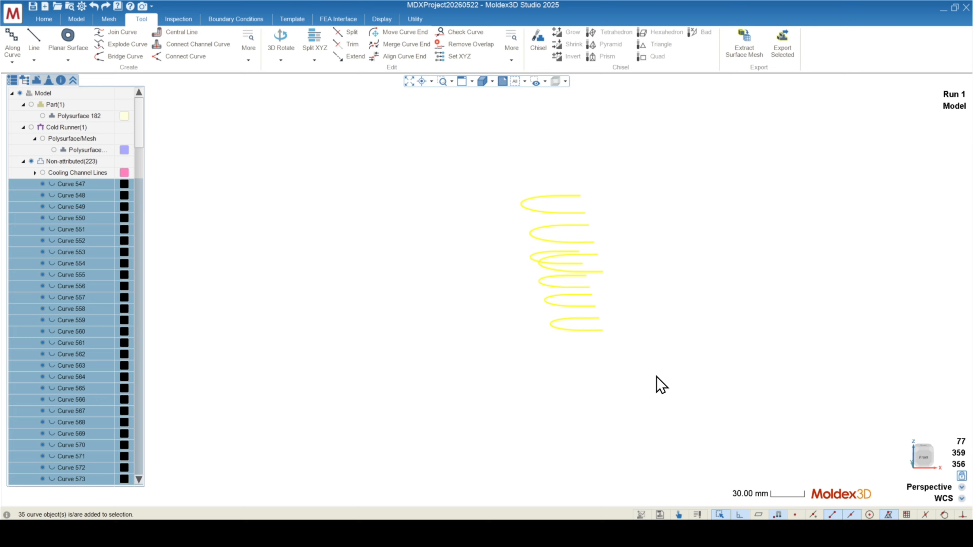
{"action": "right_click", "coordinate": [558, 280]}
{"action": "left_click", "coordinate": [589, 320]}
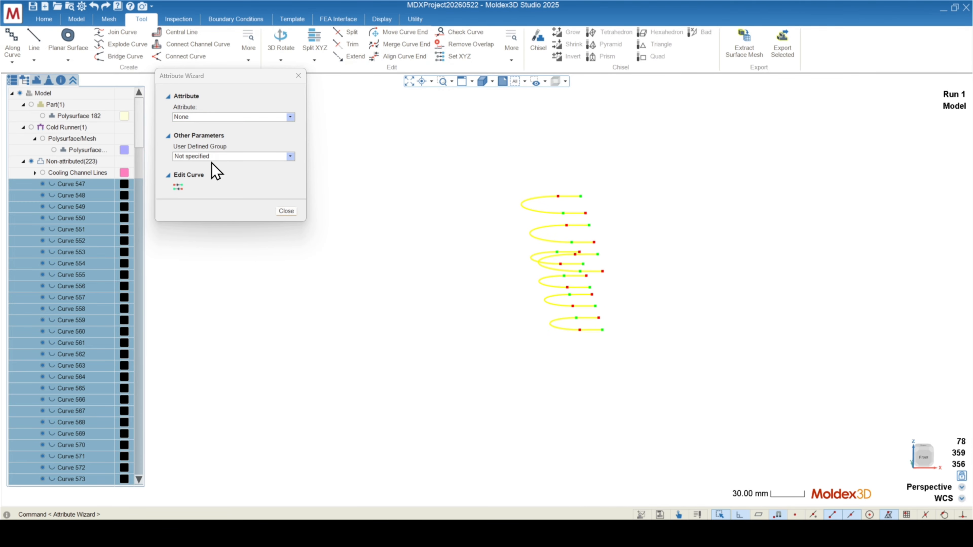
{"action": "left_click", "coordinate": [215, 156]}
{"action": "left_click", "coordinate": [217, 188]}
{"action": "left_click", "coordinate": [287, 211]}
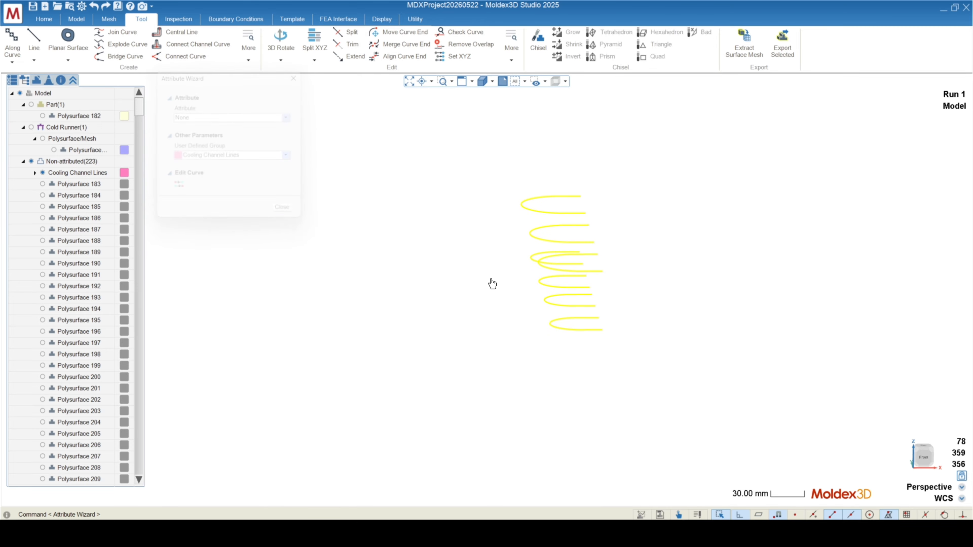
Step: Create a mold base around the cooling lines with the Z Axis as parting direction and length and width of 595.0
{"action": "middle_click_drag", "start_coordinate": [487, 289], "coordinate": [505, 345]}
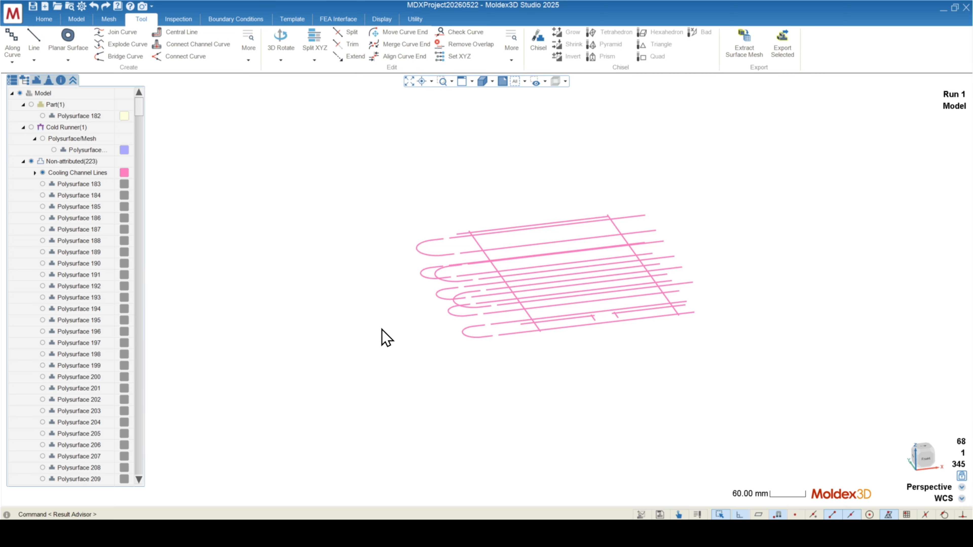
{"action": "left_click", "coordinate": [43, 19]}
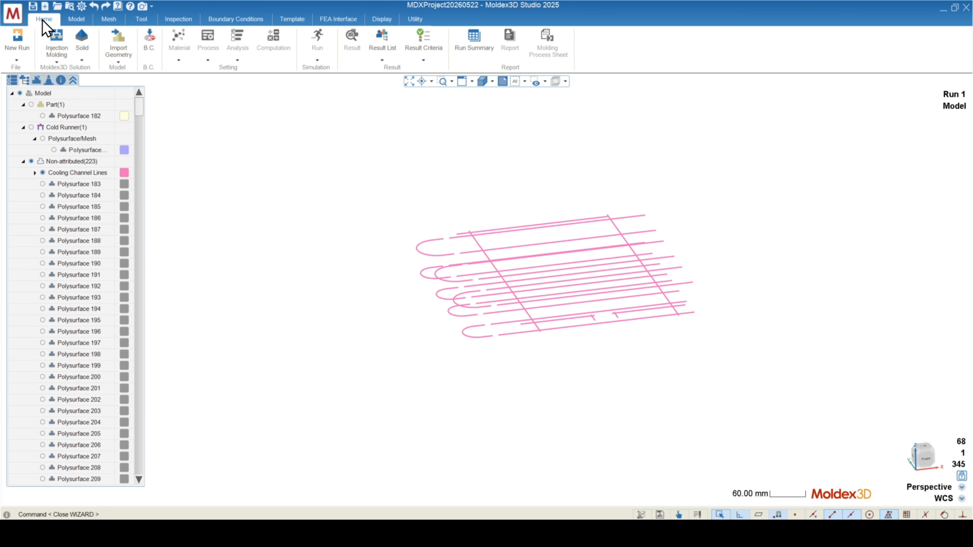
{"action": "left_click", "coordinate": [79, 20]}
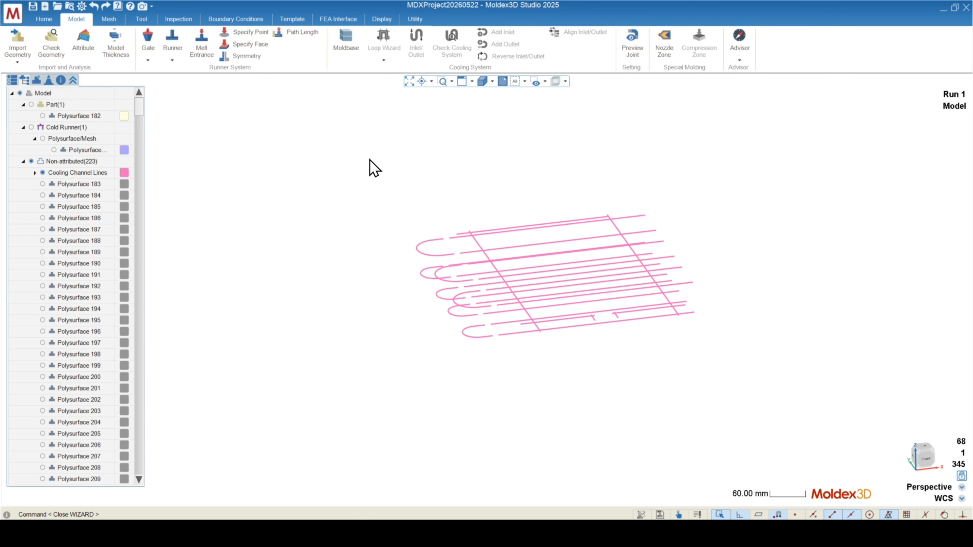
{"action": "middle_click_drag", "start_coordinate": [589, 279], "coordinate": [430, 187]}
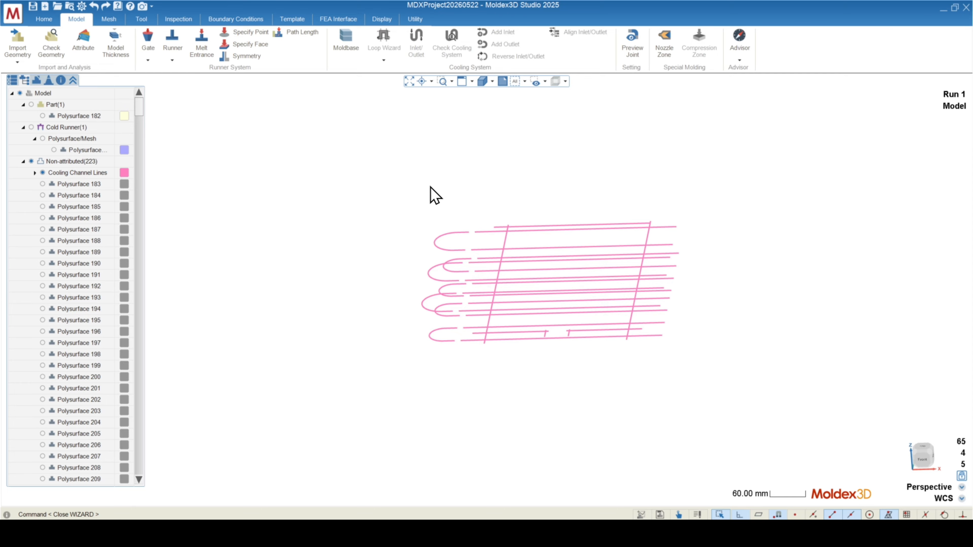
{"action": "left_click", "coordinate": [346, 42]}
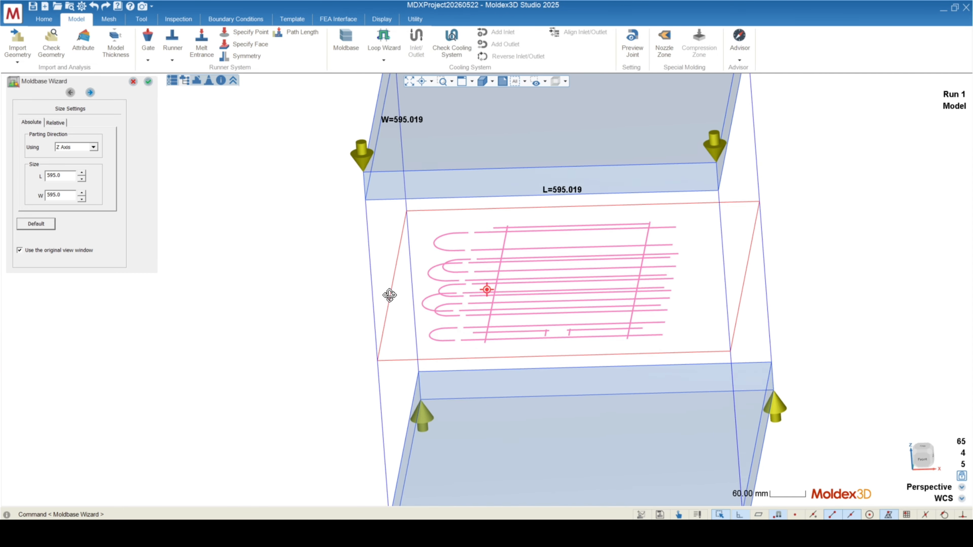
{"action": "middle_click_drag", "start_coordinate": [394, 219], "coordinate": [431, 309]}
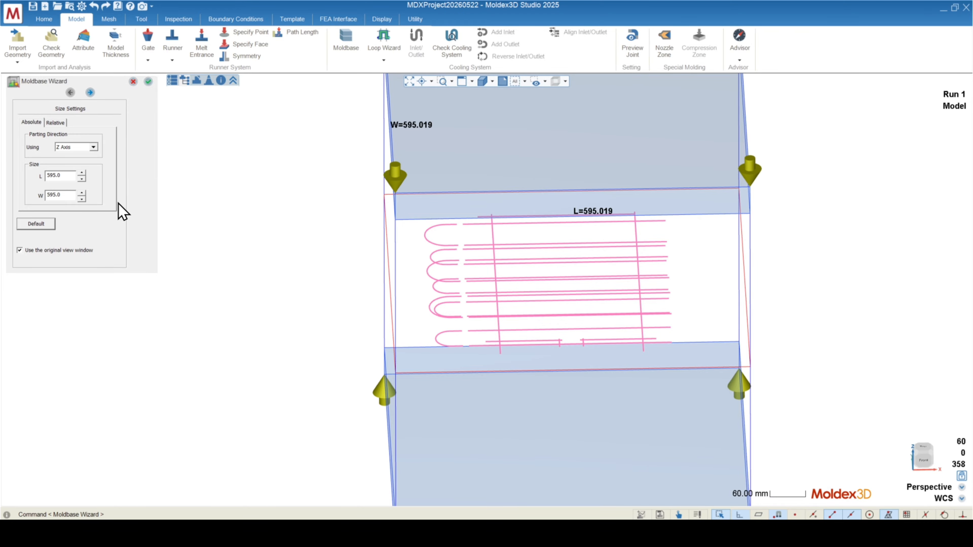
{"action": "left_click", "coordinate": [148, 81]}
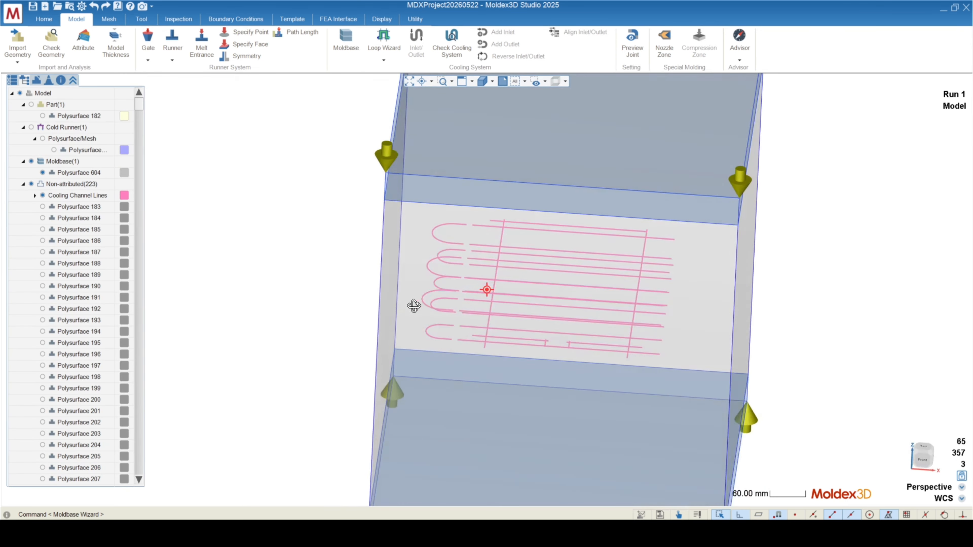
Step: Hide the mold base so that only the cooling channel lines are shown
{"action": "middle_click_drag", "start_coordinate": [413, 304], "coordinate": [422, 268]}
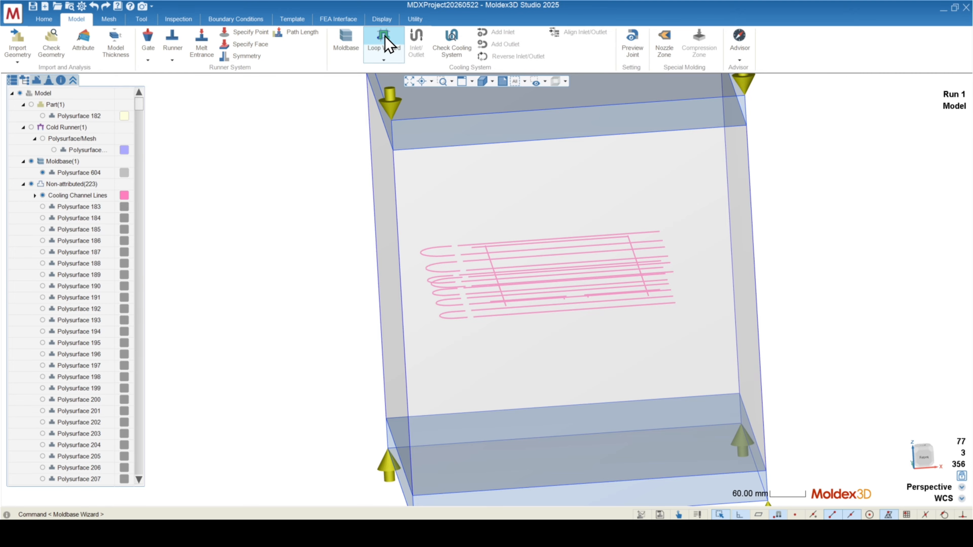
{"action": "left_click", "coordinate": [35, 162]}
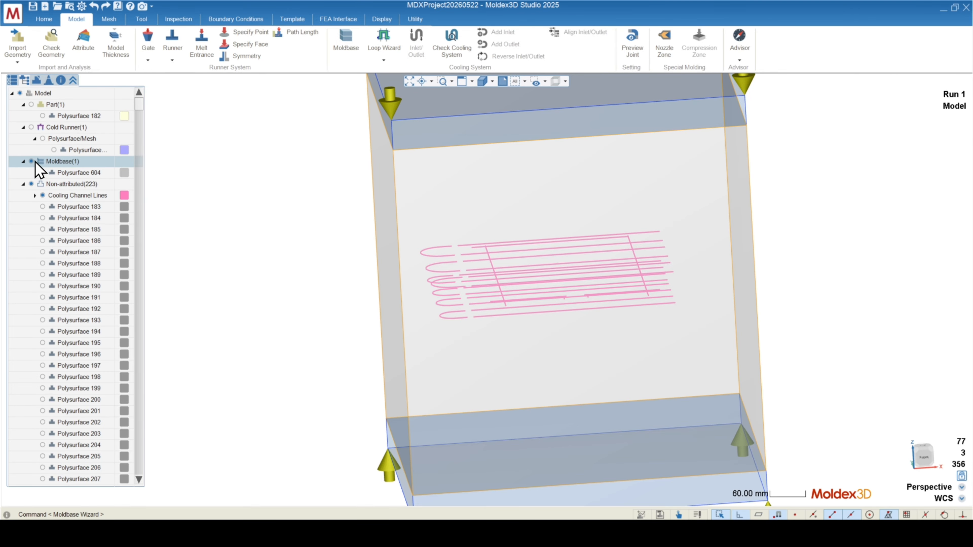
{"action": "left_click", "coordinate": [32, 161]}
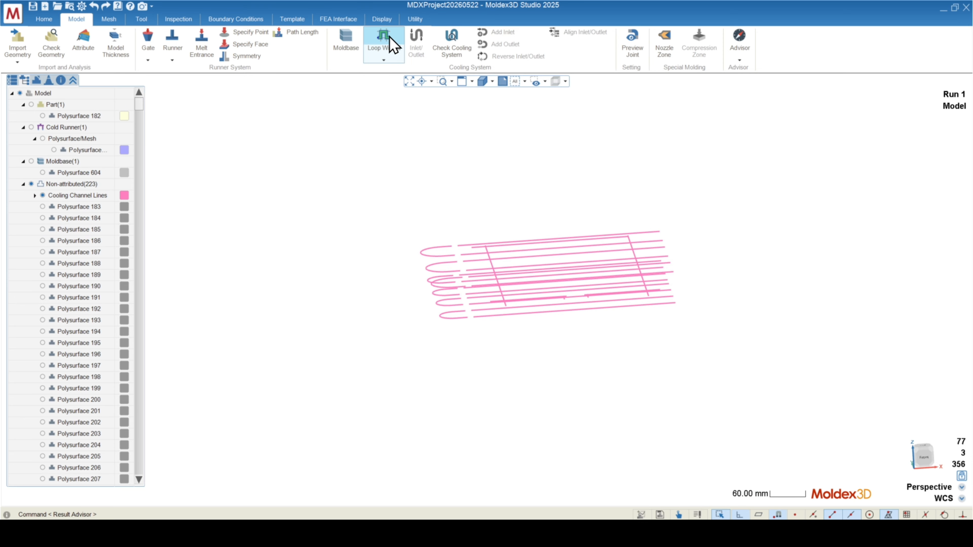
Step: Select the five curves of the outermost U-shaped hose circuit for a cooling channel loop and set its inlet at one line's free end
{"action": "middle_click_drag", "start_coordinate": [497, 194], "coordinate": [552, 176]}
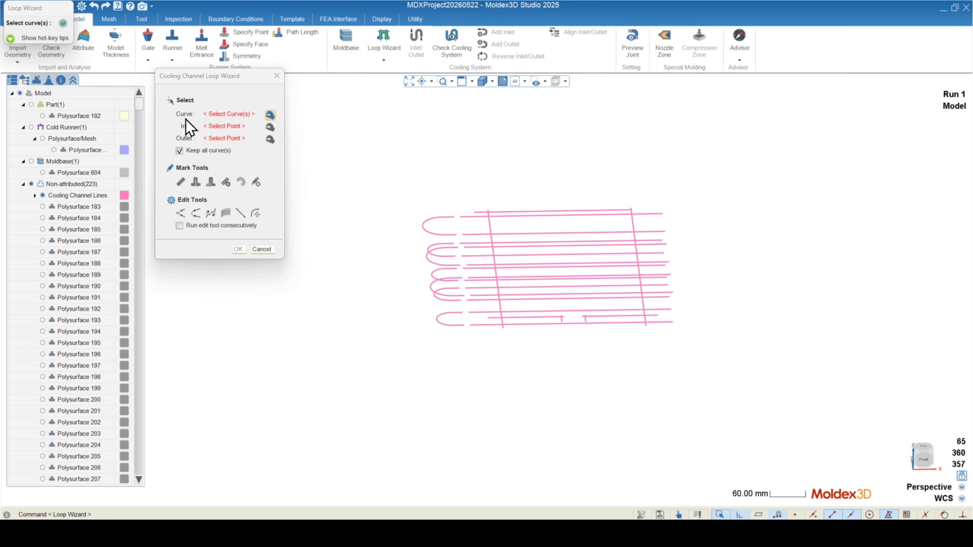
{"action": "middle_click_drag", "start_coordinate": [603, 207], "coordinate": [596, 224]}
{"action": "scroll", "coordinate": [500, 225], "scroll_direction": "up", "scroll_amount": 7}
{"action": "middle_click_drag", "start_coordinate": [500, 226], "coordinate": [501, 217]}
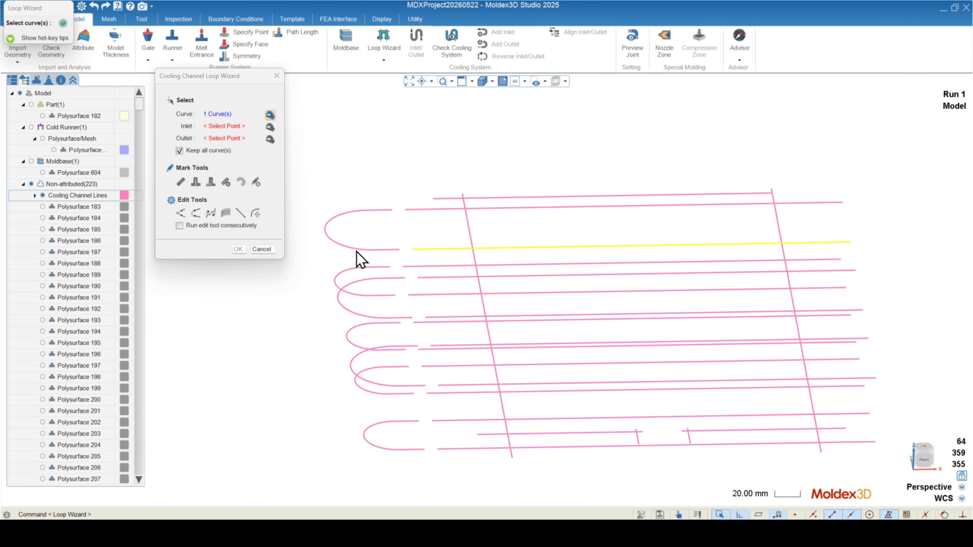
{"action": "right_click", "coordinate": [369, 251]}
{"action": "left_click", "coordinate": [364, 250]}
{"action": "right_click", "coordinate": [384, 210]}
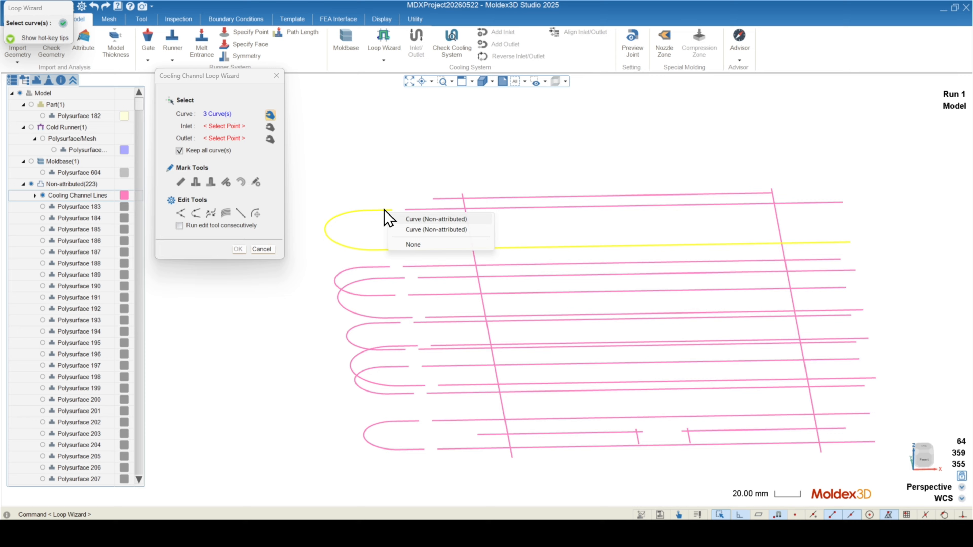
{"action": "left_click", "coordinate": [428, 217]}
{"action": "middle_click_drag", "start_coordinate": [597, 267], "coordinate": [657, 253]}
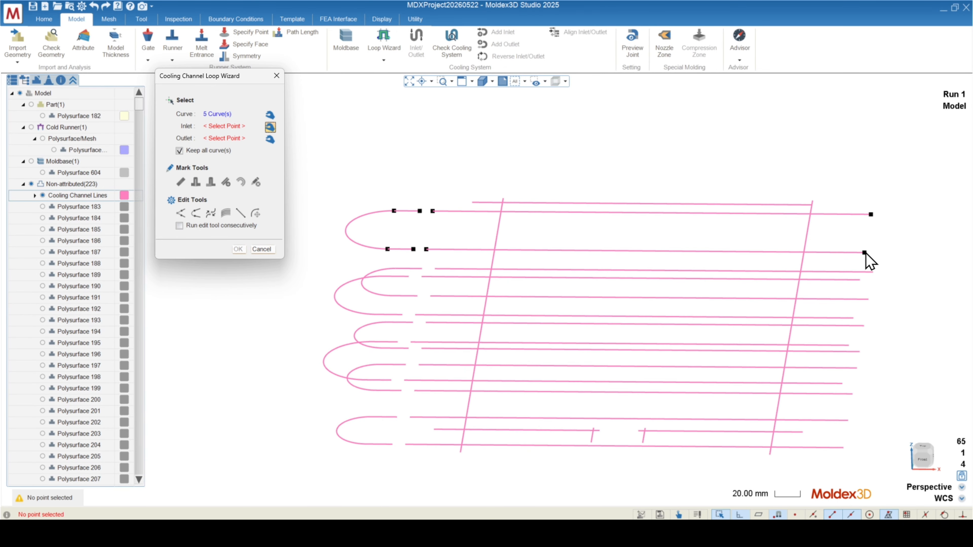
{"action": "left_click", "coordinate": [865, 253]}
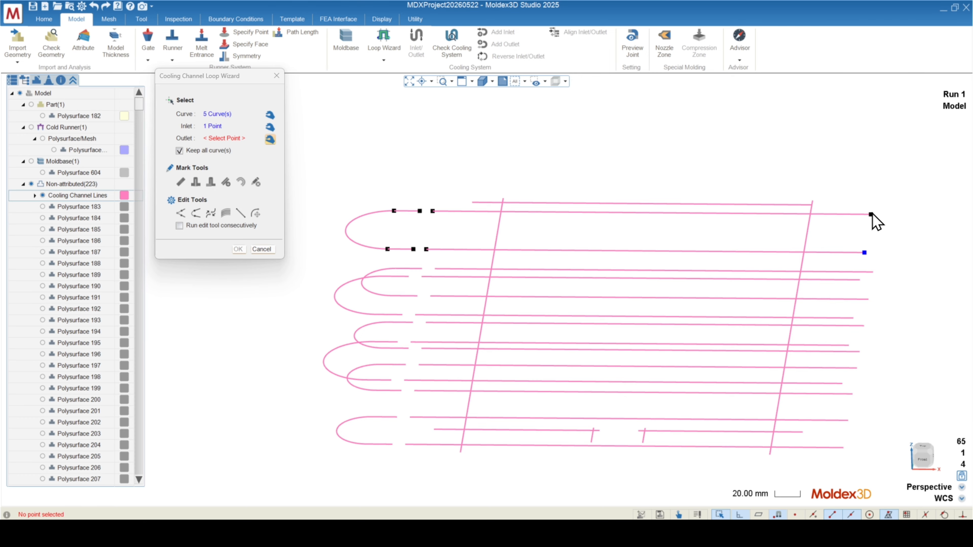
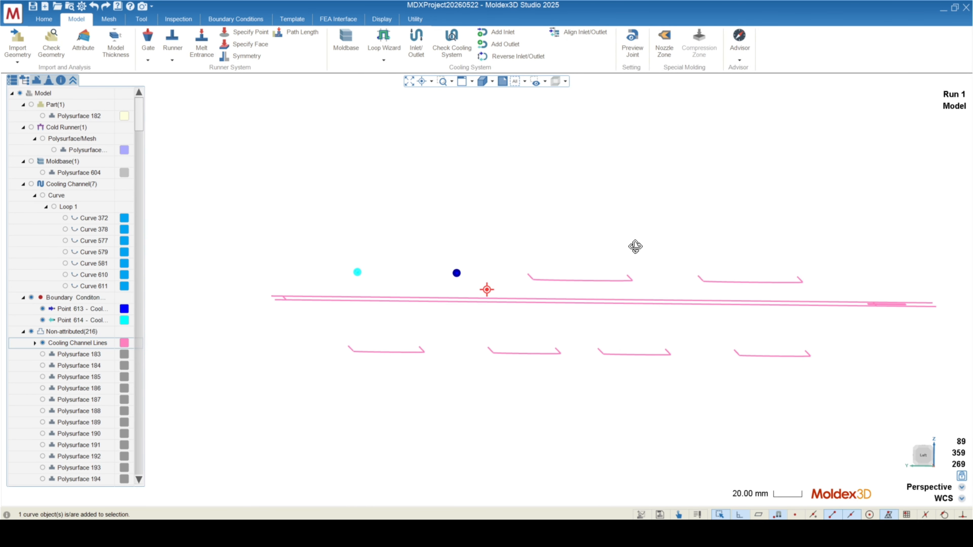
Step: Examine the straight end segments of the U-shaped hose center lines for duplicate curves lying on top of each other
{"action": "mouse_move", "coordinate": [673, 371]}
{"action": "middle_mouse_down"}
{"action": "mouse_move", "coordinate": [716, 371]}
{"action": "mouse_move", "coordinate": [715, 363]}
{"action": "mouse_move", "coordinate": [496, 397]}
{"action": "mouse_move", "coordinate": [523, 409]}
{"action": "mouse_move", "coordinate": [554, 376]}
{"action": "mouse_move", "coordinate": [697, 363]}
{"action": "mouse_move", "coordinate": [571, 370]}
{"action": "mouse_move", "coordinate": [400, 420]}
{"action": "mouse_move", "coordinate": [436, 417]}
{"action": "mouse_move", "coordinate": [373, 463]}
{"action": "middle_mouse_up"}
{"action": "scroll", "coordinate": [283, 375], "scroll_direction": "up", "scroll_amount": 5}
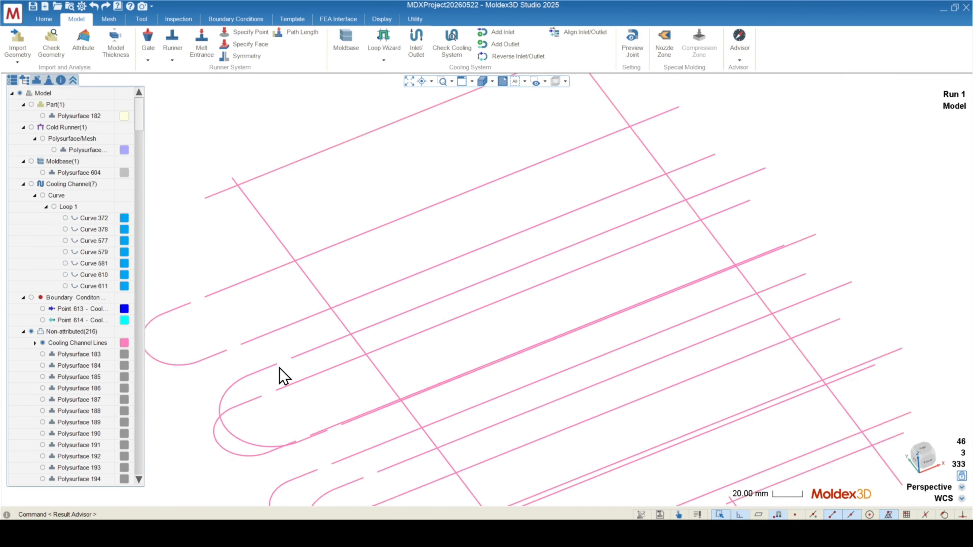
{"action": "middle_click_drag", "start_coordinate": [282, 371], "coordinate": [375, 271]}
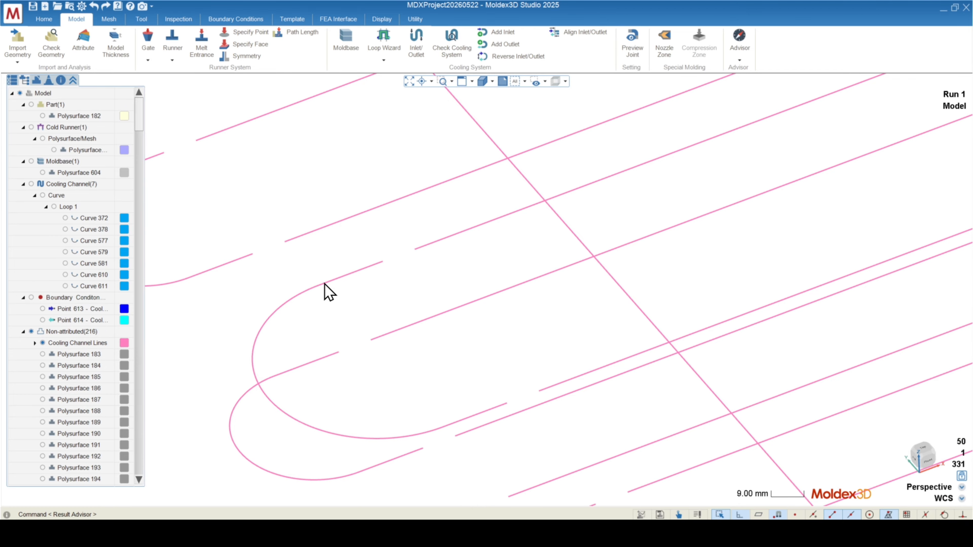
{"action": "left_click", "coordinate": [347, 281]}
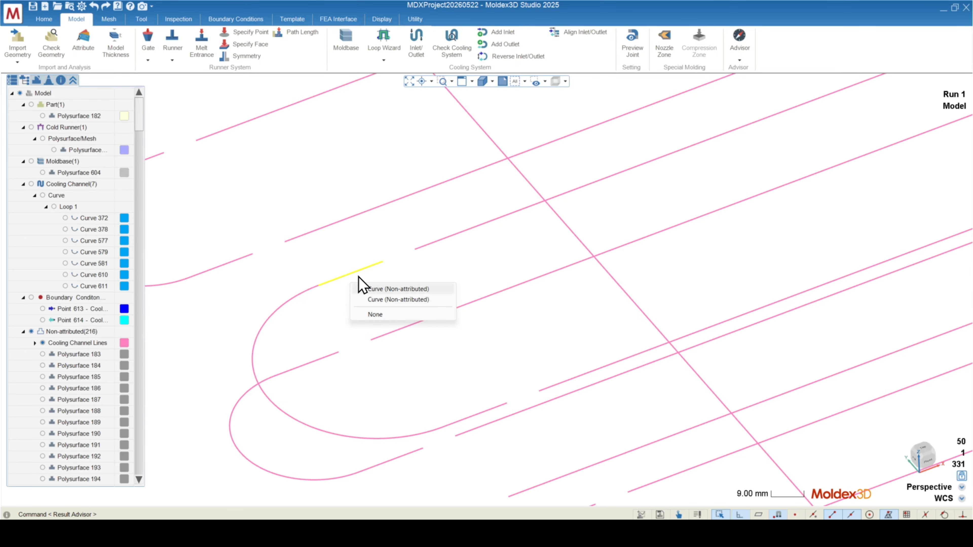
{"action": "left_click", "coordinate": [466, 259]}
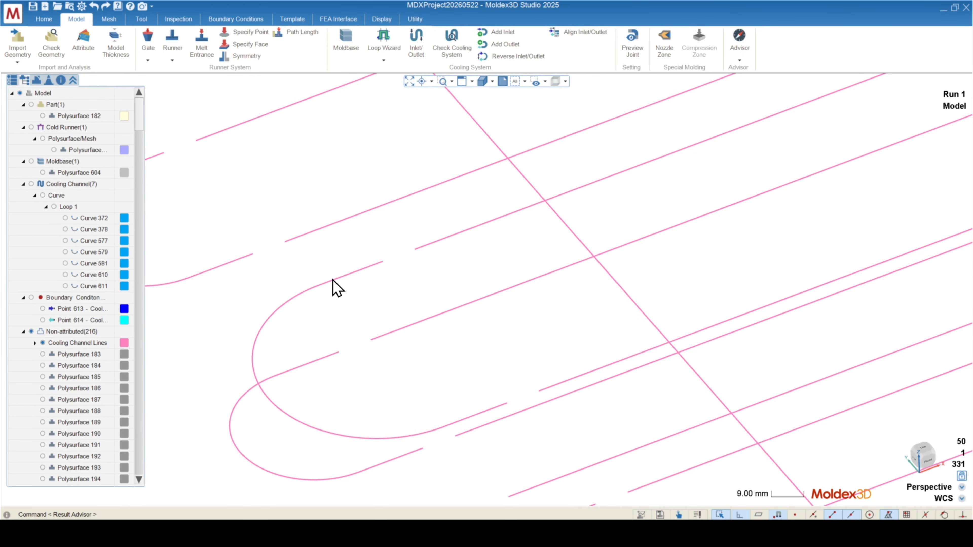
{"action": "left_click", "coordinate": [361, 271]}
{"action": "middle_click_drag", "start_coordinate": [475, 276], "coordinate": [382, 243]}
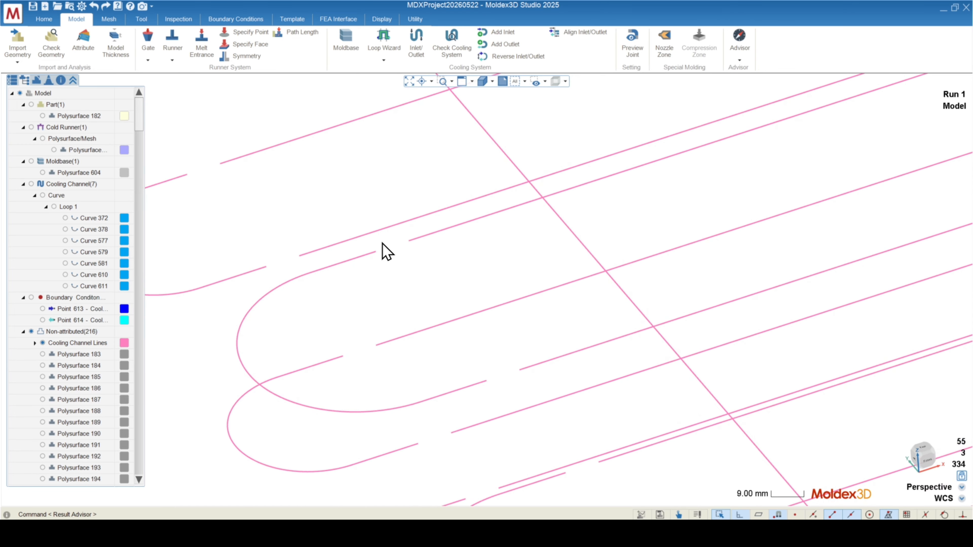
{"action": "scroll", "coordinate": [387, 251], "scroll_direction": "down", "scroll_amount": 8}
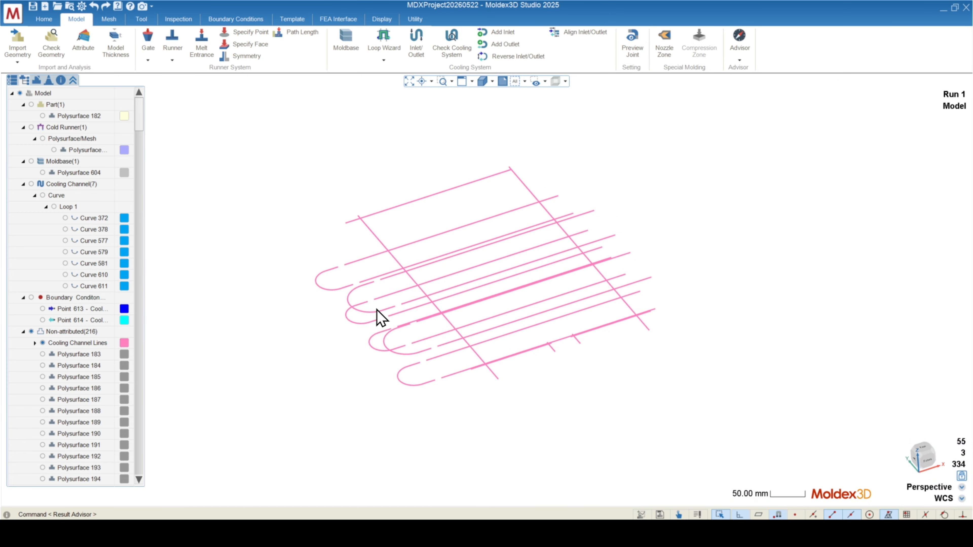
Step: Remove the overlaps from all the cooling channel lines with a tolerance of 0.001
{"action": "left_click", "coordinate": [142, 19]}
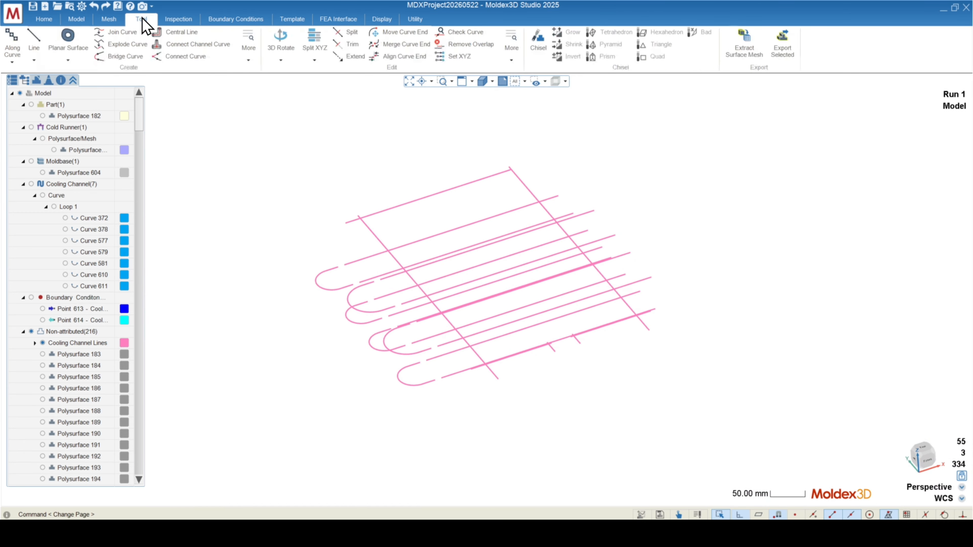
{"action": "left_click", "coordinate": [469, 45]}
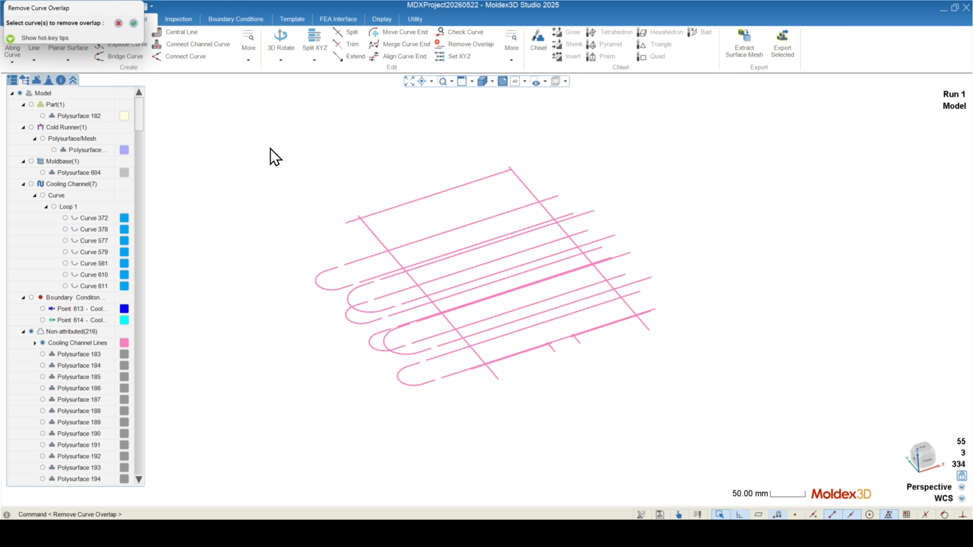
{"action": "left_click_drag", "start_coordinate": [250, 140], "coordinate": [760, 464]}
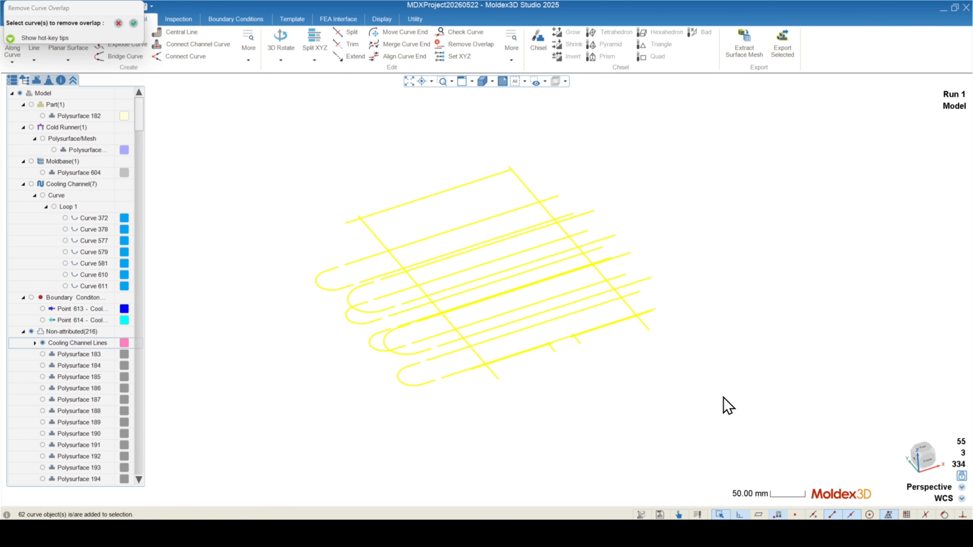
{"action": "key", "text": "Return"}
{"action": "left_click", "coordinate": [194, 28]}
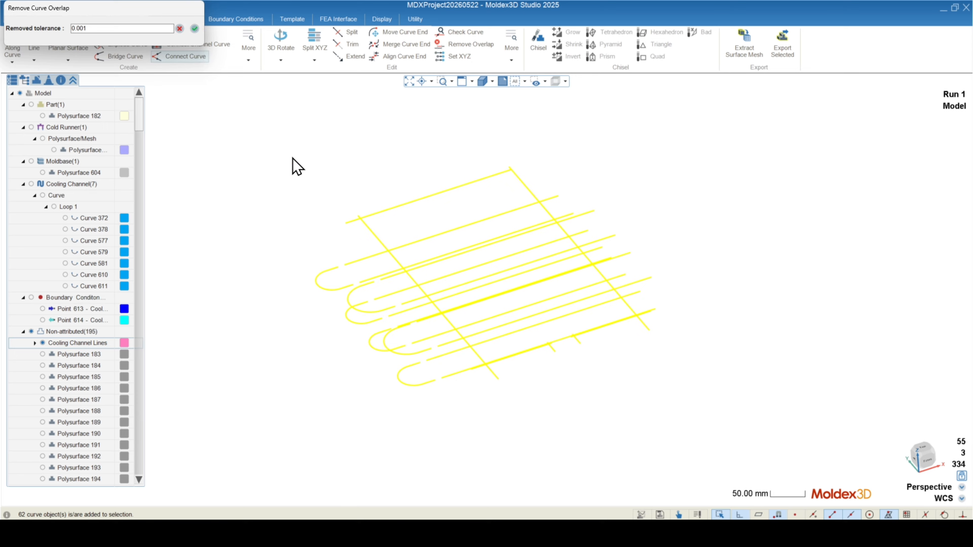
Step: Check several straight end segments of the U-shaped hose lines for remaining duplicate curves
{"action": "middle_click_drag", "start_coordinate": [469, 318], "coordinate": [369, 298]}
{"action": "key", "text": "Escape"}
{"action": "scroll", "coordinate": [359, 291], "scroll_direction": "up", "scroll_amount": 5}
{"action": "left_click", "coordinate": [366, 240]}
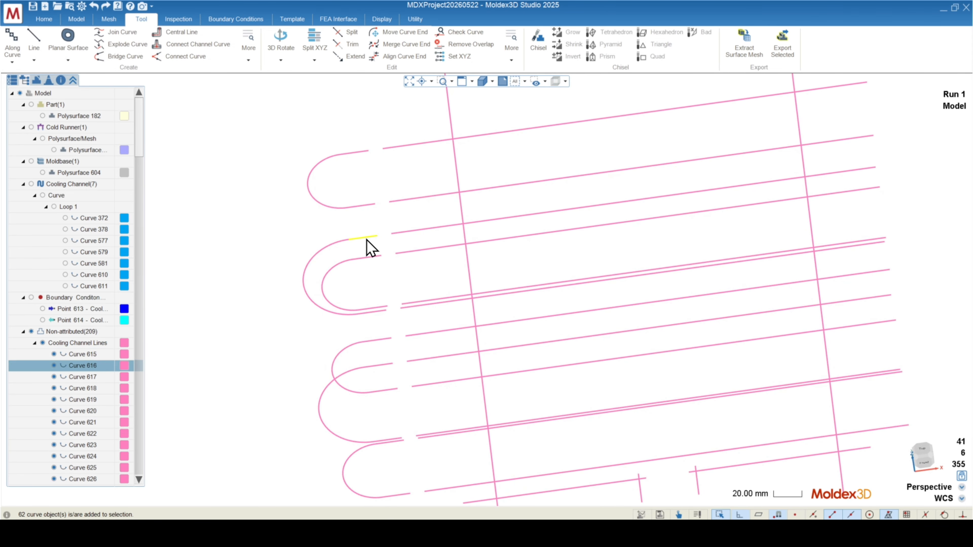
{"action": "left_click", "coordinate": [374, 313]}
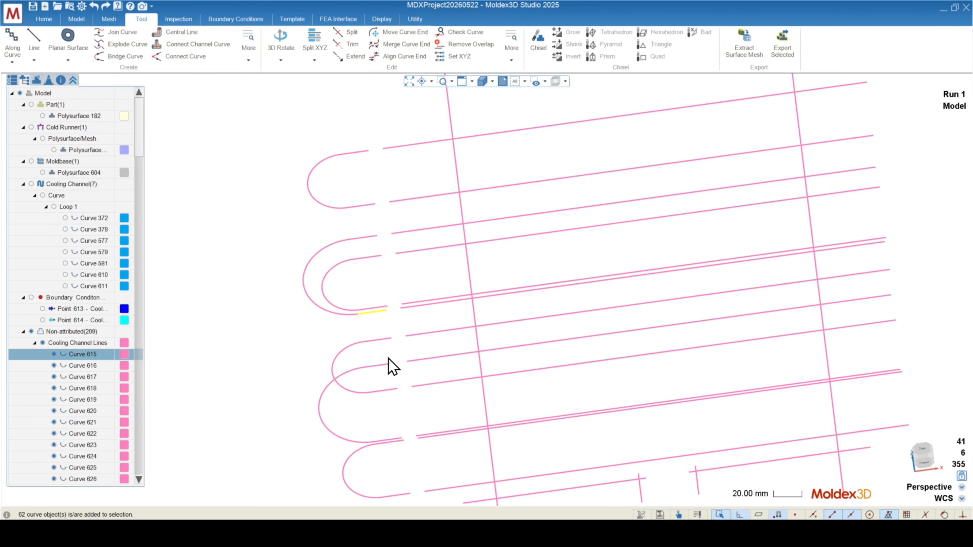
{"action": "left_click", "coordinate": [382, 340]}
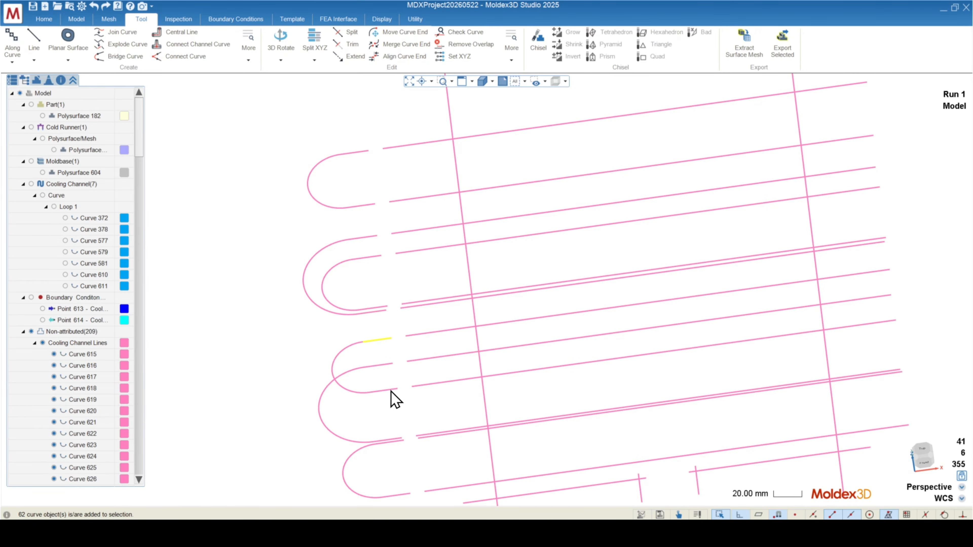
{"action": "middle_click_drag", "start_coordinate": [393, 445], "coordinate": [441, 213]}
{"action": "left_click", "coordinate": [415, 460]}
{"action": "left_click", "coordinate": [408, 460]}
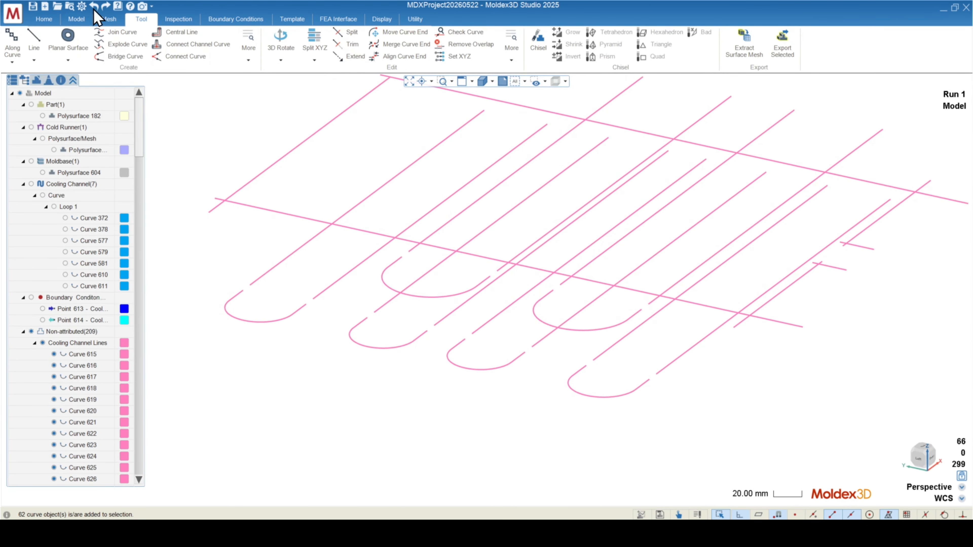
Step: Start a new cooling channel loop from the next U-shaped circuit's five curves, with inlet and outlet at the two lines' free ends
{"action": "left_click", "coordinate": [73, 21]}
{"action": "left_click", "coordinate": [384, 53]}
{"action": "middle_click_drag", "start_coordinate": [412, 341], "coordinate": [556, 273]}
{"action": "scroll", "coordinate": [549, 162], "scroll_direction": "up", "scroll_amount": 2}
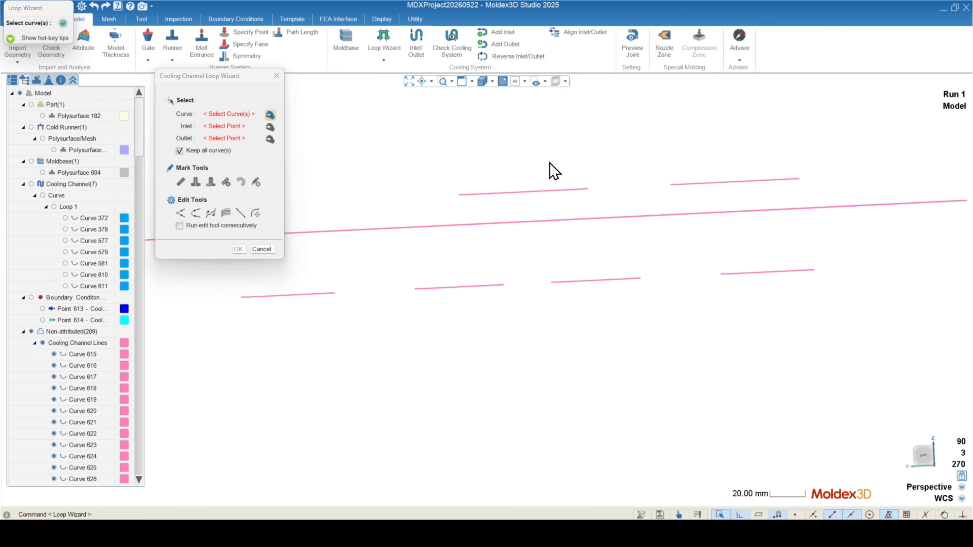
{"action": "left_click_drag", "start_coordinate": [610, 204], "coordinate": [380, 149]}
{"action": "middle_click_drag", "start_coordinate": [380, 150], "coordinate": [544, 200]}
{"action": "scroll", "coordinate": [386, 208], "scroll_direction": "down", "scroll_amount": 2}
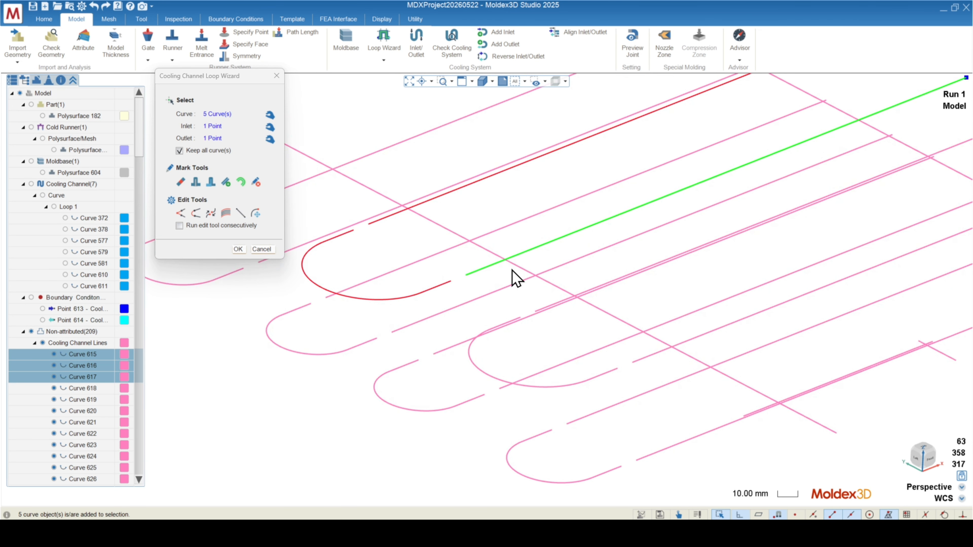
Step: Move the inlet line's inner end onto the nearby hose end with Move Curve End to close the gap
{"action": "middle_click_drag", "start_coordinate": [514, 271], "coordinate": [484, 281]}
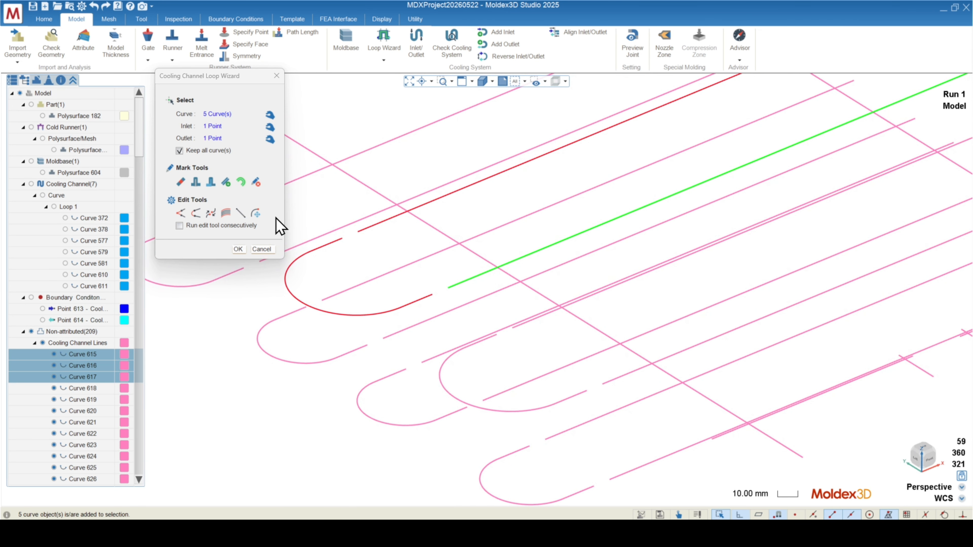
{"action": "left_click", "coordinate": [255, 213]}
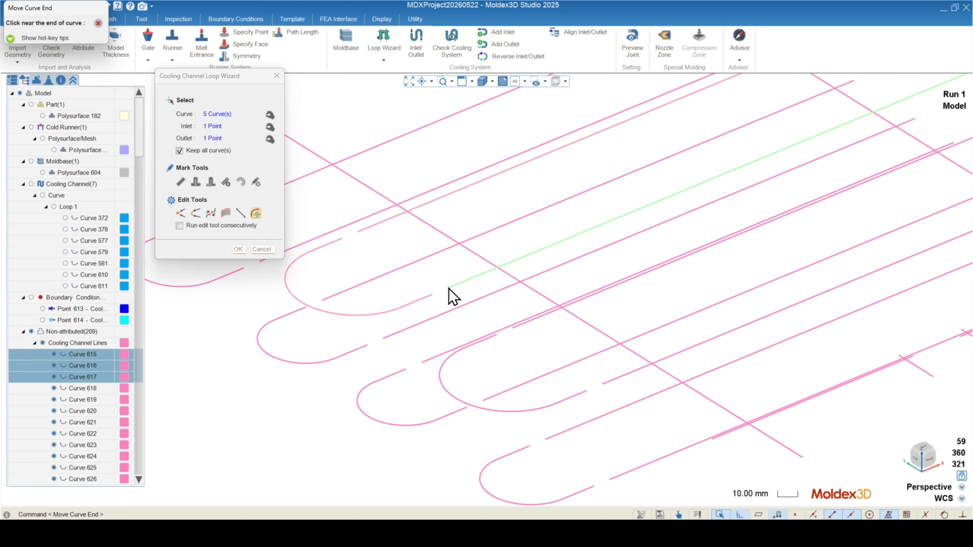
{"action": "left_click", "coordinate": [449, 288]}
{"action": "left_click", "coordinate": [433, 296]}
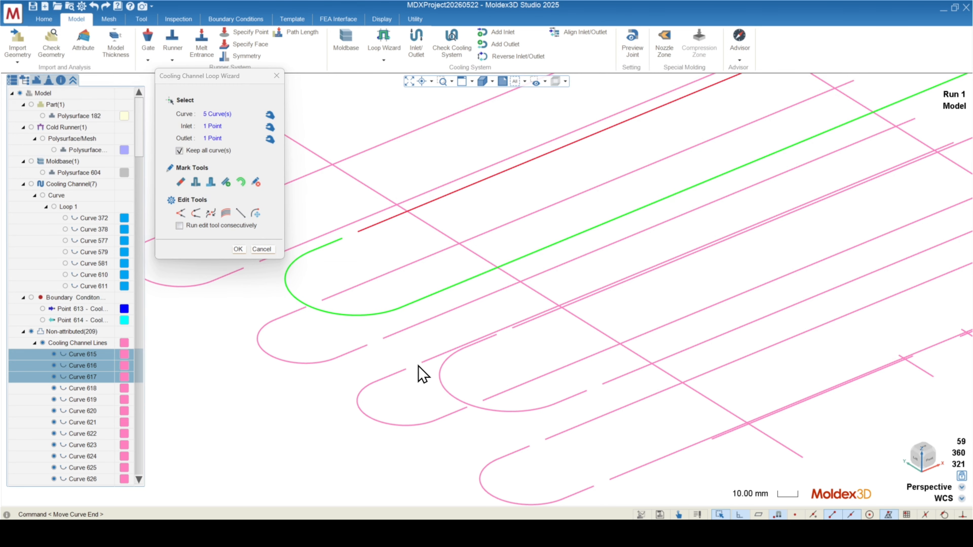
Step: Close the outlet line's gap to the hose end with Move Curve End and create the cooling channel loop
{"action": "middle_click_drag", "start_coordinate": [419, 374], "coordinate": [366, 286]}
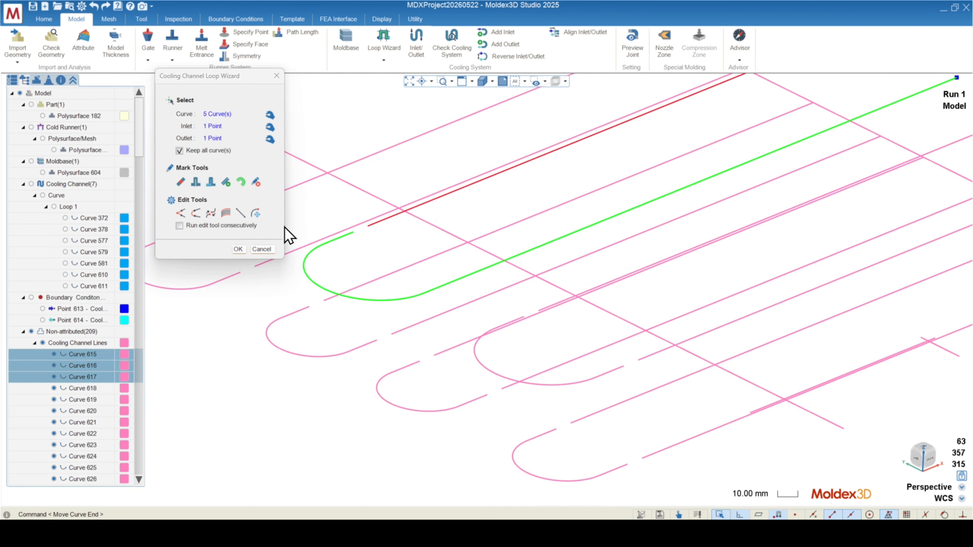
{"action": "left_click", "coordinate": [256, 213]}
{"action": "left_click", "coordinate": [354, 230]}
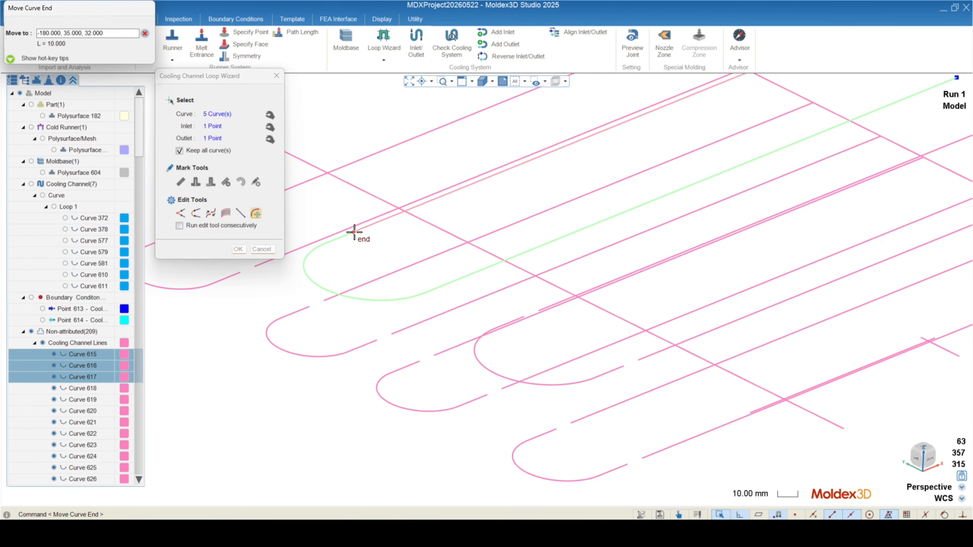
{"action": "left_click", "coordinate": [358, 246]}
{"action": "scroll", "coordinate": [378, 293], "scroll_direction": "down", "scroll_amount": 3}
{"action": "mouse_move", "coordinate": [362, 309]}
{"action": "middle_mouse_down"}
{"action": "mouse_move", "coordinate": [360, 297]}
{"action": "mouse_move", "coordinate": [474, 328]}
{"action": "mouse_move", "coordinate": [372, 326]}
{"action": "mouse_move", "coordinate": [382, 338]}
{"action": "mouse_move", "coordinate": [450, 289]}
{"action": "mouse_move", "coordinate": [573, 263]}
{"action": "mouse_move", "coordinate": [441, 296]}
{"action": "middle_mouse_up"}
{"action": "left_click", "coordinate": [238, 249]}
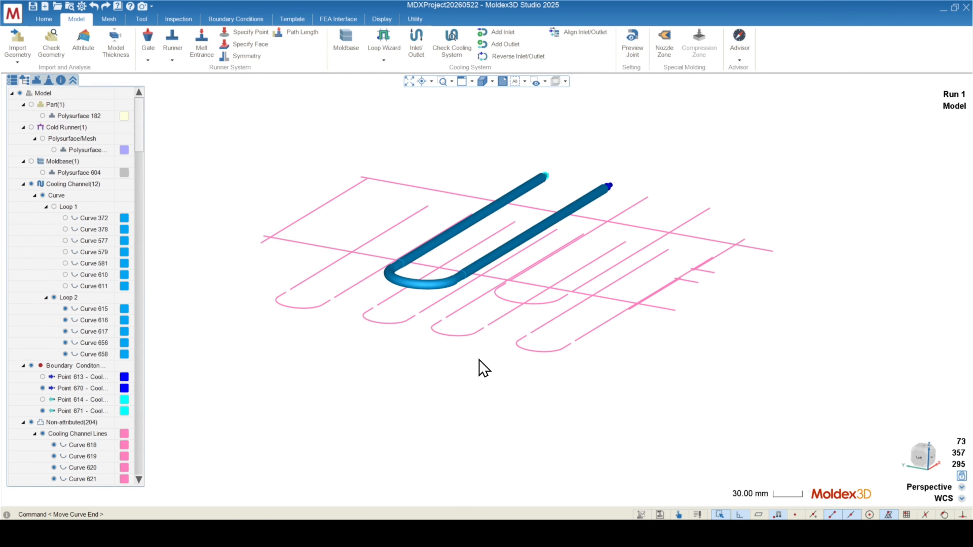
{"action": "middle_click_drag", "start_coordinate": [480, 367], "coordinate": [299, 339]}
{"action": "scroll", "coordinate": [450, 324], "scroll_direction": "up", "scroll_amount": 5}
{"action": "mouse_move", "coordinate": [450, 324]}
{"action": "middle_mouse_down"}
{"action": "mouse_move", "coordinate": [490, 292]}
{"action": "mouse_move", "coordinate": [557, 289]}
{"action": "mouse_move", "coordinate": [492, 291]}
{"action": "mouse_move", "coordinate": [513, 282]}
{"action": "middle_mouse_up"}
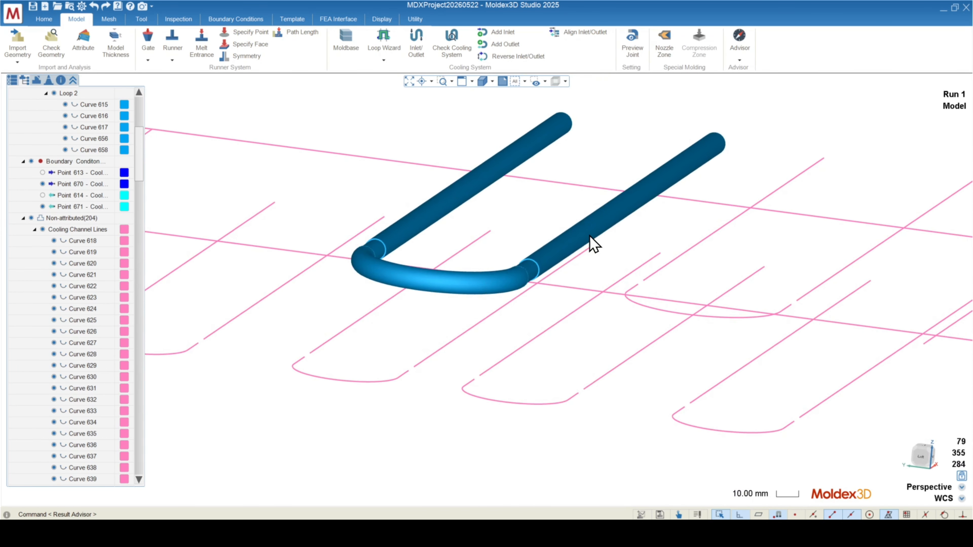
{"action": "left_click", "coordinate": [531, 271]}
{"action": "left_click", "coordinate": [523, 276], "text": "ctrl"}
{"action": "left_click", "coordinate": [505, 282], "text": "ctrl"}
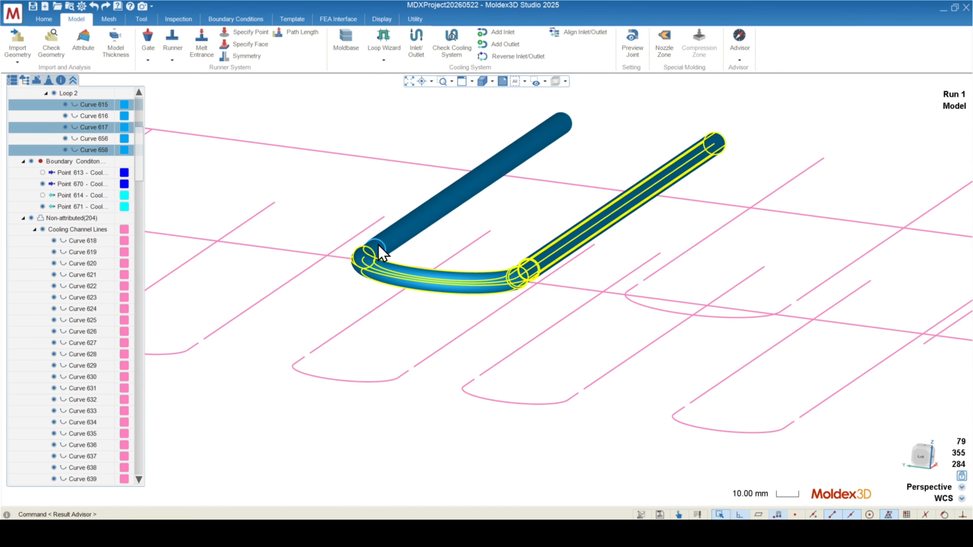
{"action": "left_click", "coordinate": [378, 255], "text": "ctrl"}
{"action": "left_click", "coordinate": [475, 178], "text": "ctrl"}
{"action": "middle_click_drag", "start_coordinate": [475, 178], "coordinate": [483, 264]}
{"action": "right_click", "coordinate": [526, 277]}
{"action": "left_click", "coordinate": [435, 388]}
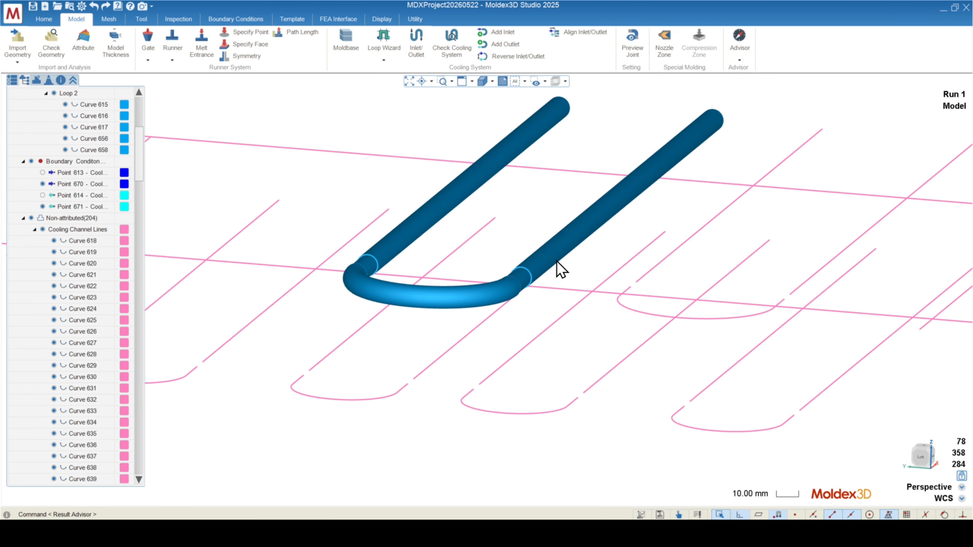
{"action": "left_click", "coordinate": [543, 261]}
{"action": "left_click", "coordinate": [514, 288], "text": "ctrl"}
{"action": "left_click", "coordinate": [498, 295], "text": "ctrl"}
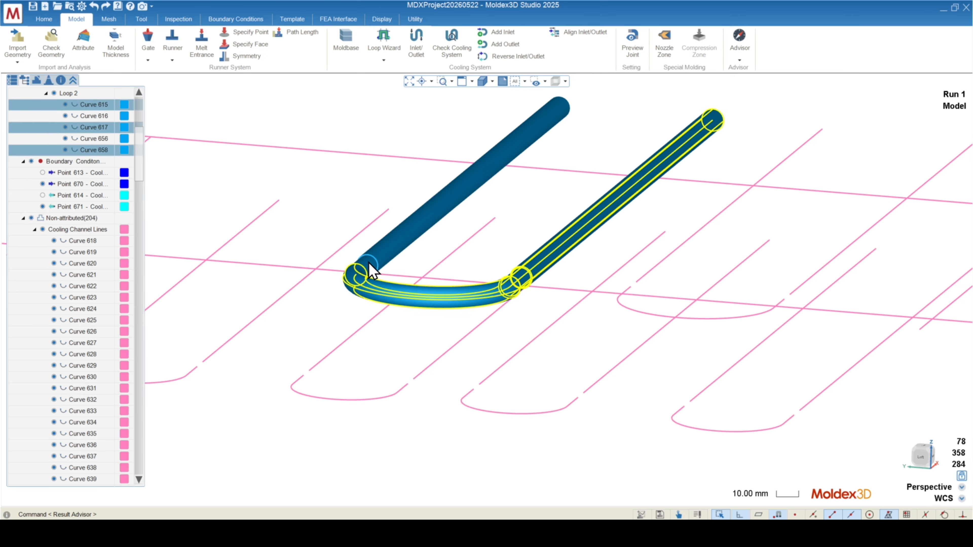
Step: Select the whole Loop 2 and set its main cross-section diameter to 9 mm through Edit Attribute
{"action": "scroll", "coordinate": [80, 186], "scroll_direction": "up", "scroll_amount": 3}
{"action": "left_click", "coordinate": [69, 184]}
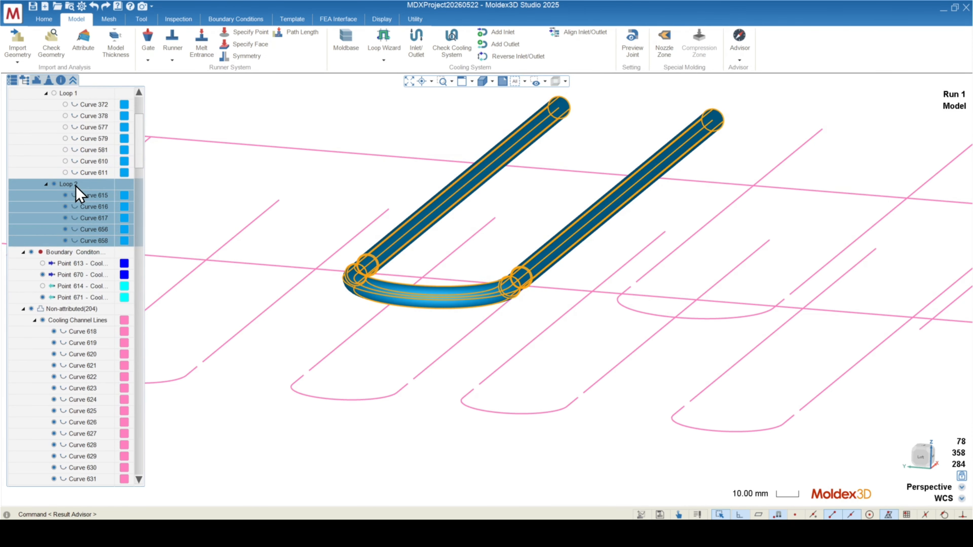
{"action": "right_click", "coordinate": [528, 278]}
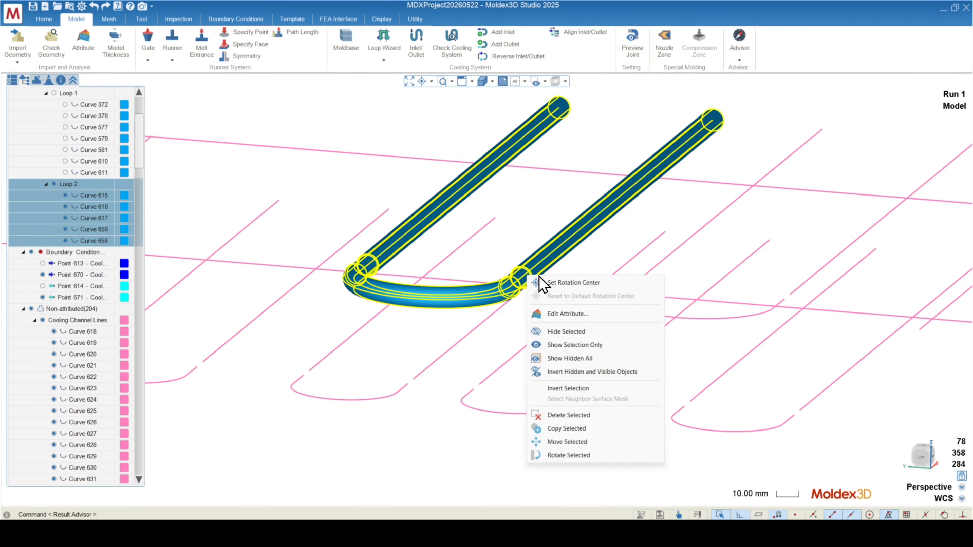
{"action": "left_click", "coordinate": [563, 316]}
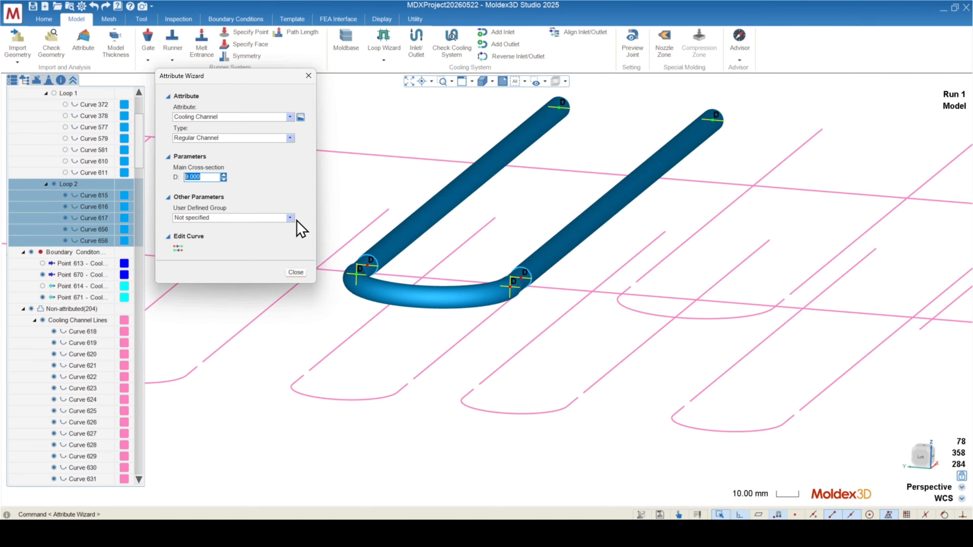
{"action": "key", "text": "Return"}
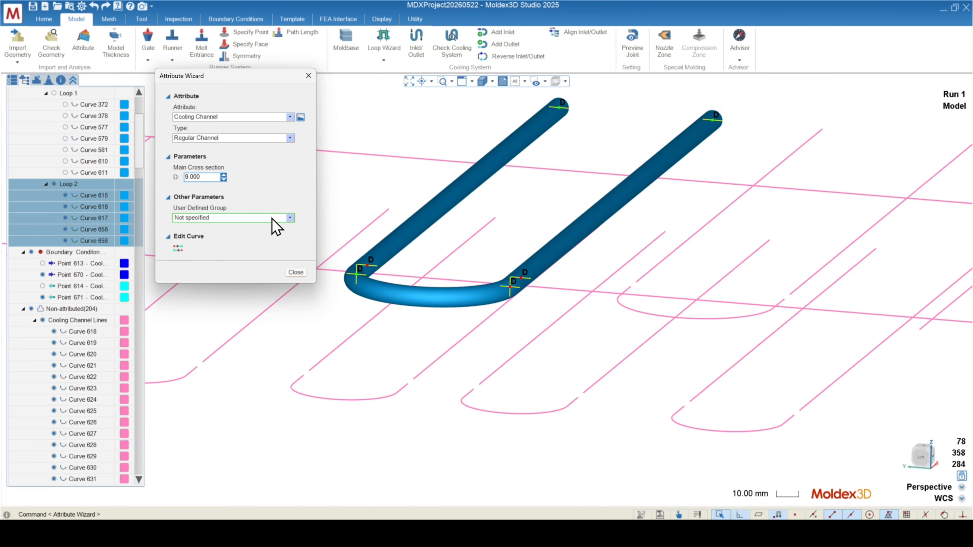
{"action": "left_click", "coordinate": [300, 273]}
{"action": "middle_click_drag", "start_coordinate": [515, 309], "coordinate": [558, 284]}
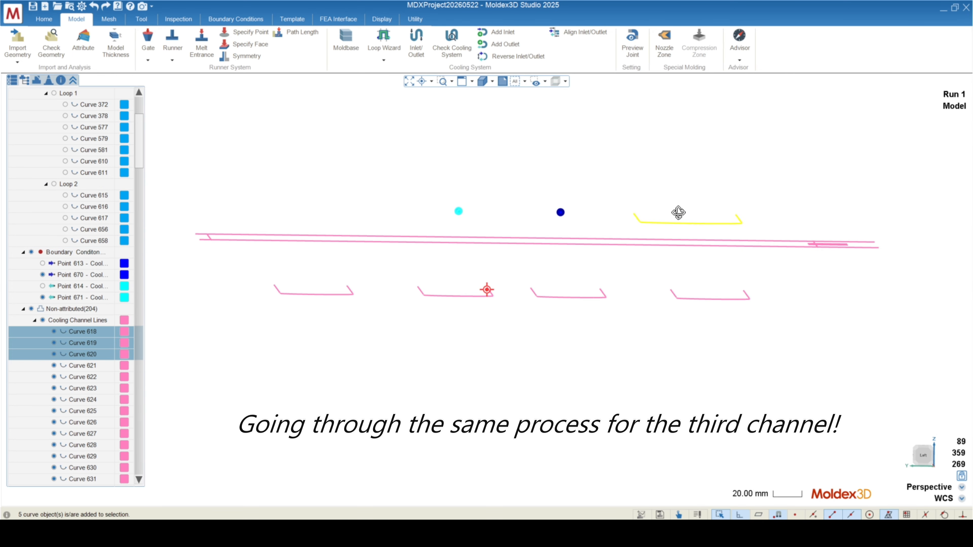
Step: Hide the boundary condition points so that only the remaining cooling channel lines are displayed
{"action": "middle_click_drag", "start_coordinate": [676, 211], "coordinate": [538, 305]}
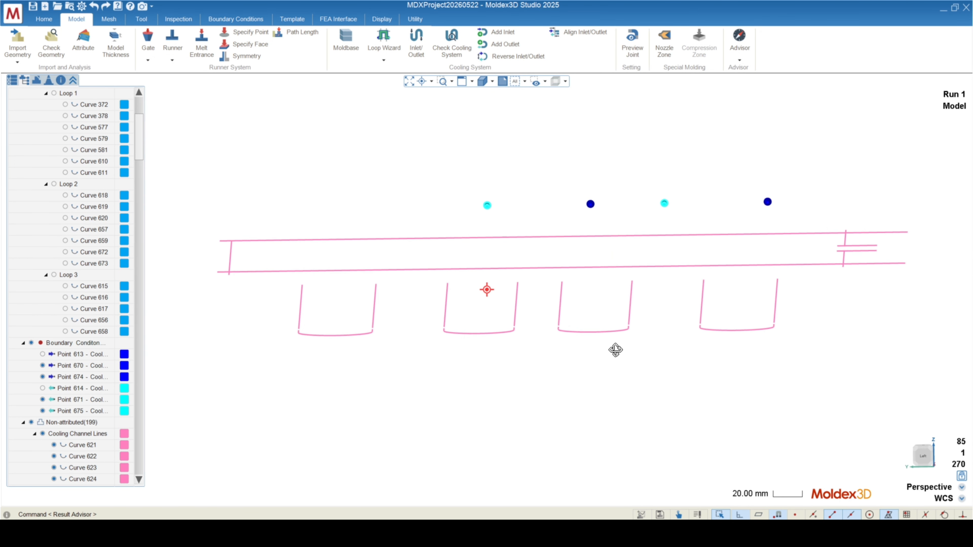
{"action": "mouse_move", "coordinate": [615, 348]}
{"action": "middle_mouse_down"}
{"action": "mouse_move", "coordinate": [638, 339]}
{"action": "mouse_move", "coordinate": [625, 350]}
{"action": "middle_mouse_up"}
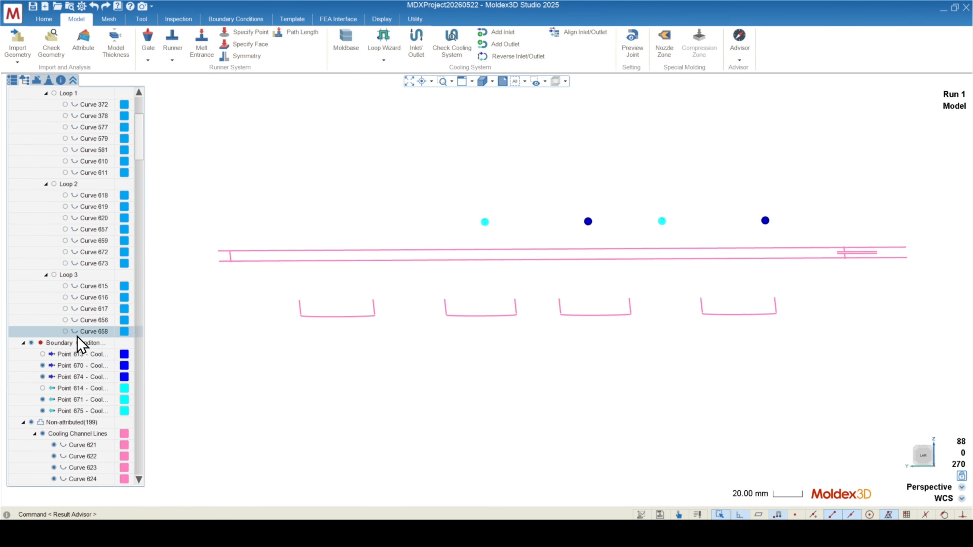
{"action": "left_click", "coordinate": [32, 343]}
{"action": "mouse_move", "coordinate": [539, 335]}
{"action": "middle_mouse_down"}
{"action": "mouse_move", "coordinate": [558, 334]}
{"action": "mouse_move", "coordinate": [535, 339]}
{"action": "mouse_move", "coordinate": [552, 341]}
{"action": "middle_mouse_up"}
Step: Highlight the four lower U-shaped circuits and examine their curves from several angles
{"action": "left_click_drag", "start_coordinate": [851, 351], "coordinate": [231, 278]}
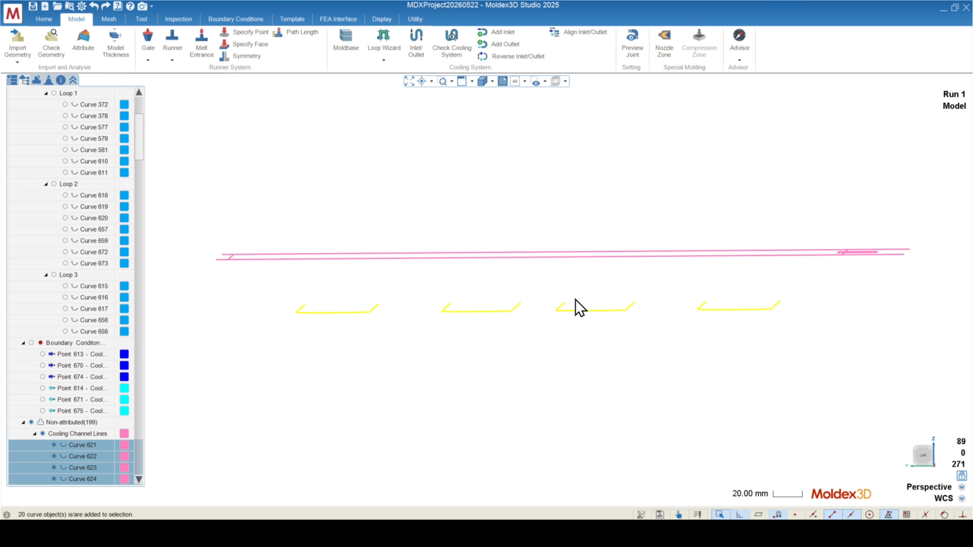
{"action": "mouse_move", "coordinate": [579, 306]}
{"action": "middle_mouse_down"}
{"action": "mouse_move", "coordinate": [639, 289]}
{"action": "mouse_move", "coordinate": [543, 274]}
{"action": "mouse_move", "coordinate": [530, 302]}
{"action": "mouse_move", "coordinate": [487, 298]}
{"action": "mouse_move", "coordinate": [483, 317]}
{"action": "mouse_move", "coordinate": [517, 293]}
{"action": "mouse_move", "coordinate": [509, 312]}
{"action": "middle_mouse_up"}
{"action": "mouse_move", "coordinate": [423, 410]}
{"action": "middle_mouse_down"}
{"action": "mouse_move", "coordinate": [406, 387]}
{"action": "mouse_move", "coordinate": [488, 386]}
{"action": "mouse_move", "coordinate": [625, 409]}
{"action": "mouse_move", "coordinate": [487, 430]}
{"action": "mouse_move", "coordinate": [517, 387]}
{"action": "mouse_move", "coordinate": [531, 397]}
{"action": "middle_mouse_up"}
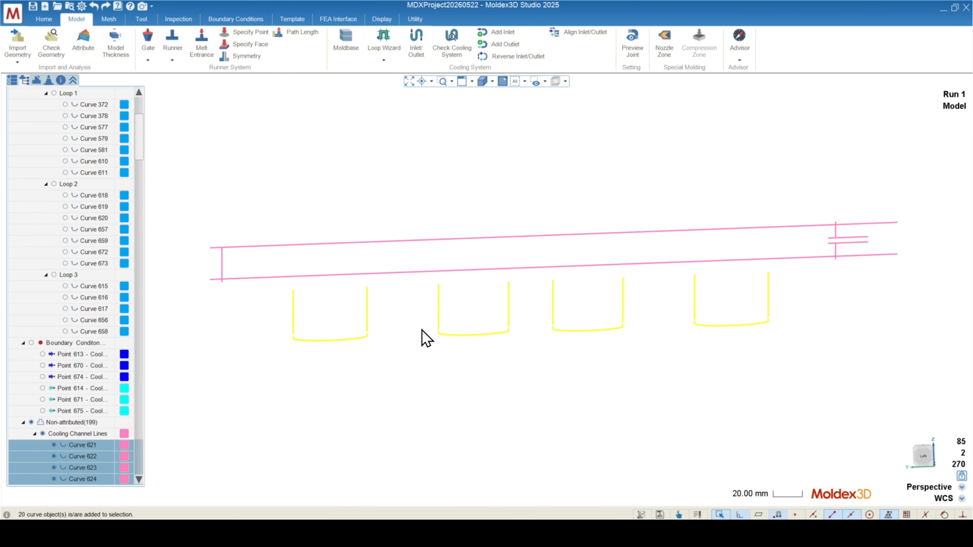
{"action": "middle_click_drag", "start_coordinate": [429, 357], "coordinate": [491, 354]}
{"action": "left_click", "coordinate": [492, 354]}
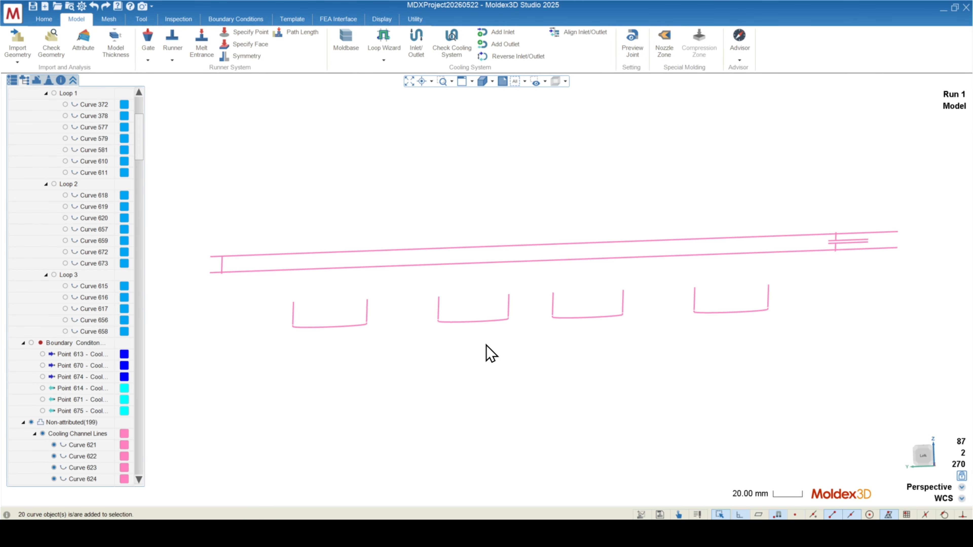
Step: Start a cooling channel loop from the 20 curves of the four lower U-shaped circuits, with inlet and outlet at the two outermost free ends
{"action": "left_click", "coordinate": [383, 39]}
{"action": "left_click_drag", "start_coordinate": [832, 357], "coordinate": [222, 289]}
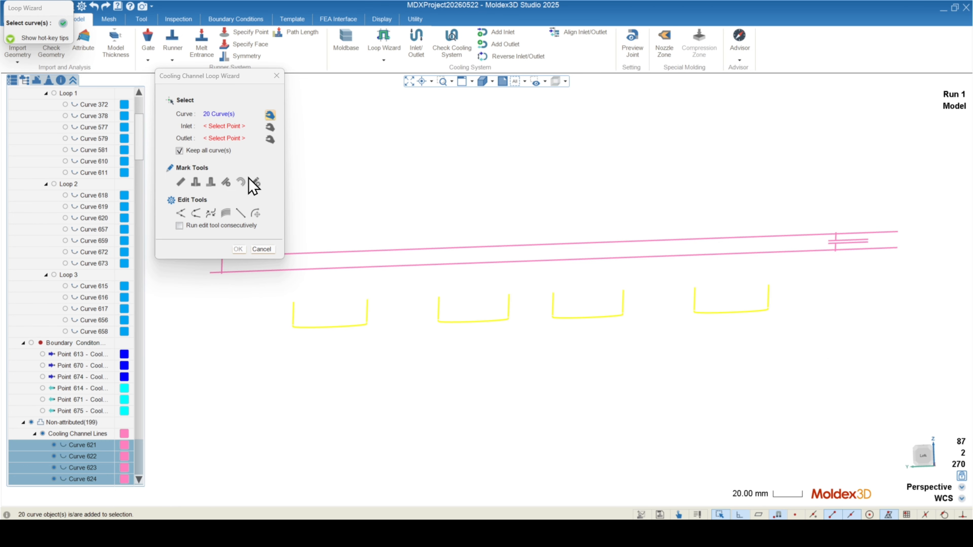
{"action": "left_click_drag", "start_coordinate": [55, 6], "coordinate": [125, 39]}
{"action": "left_click", "coordinate": [131, 58]}
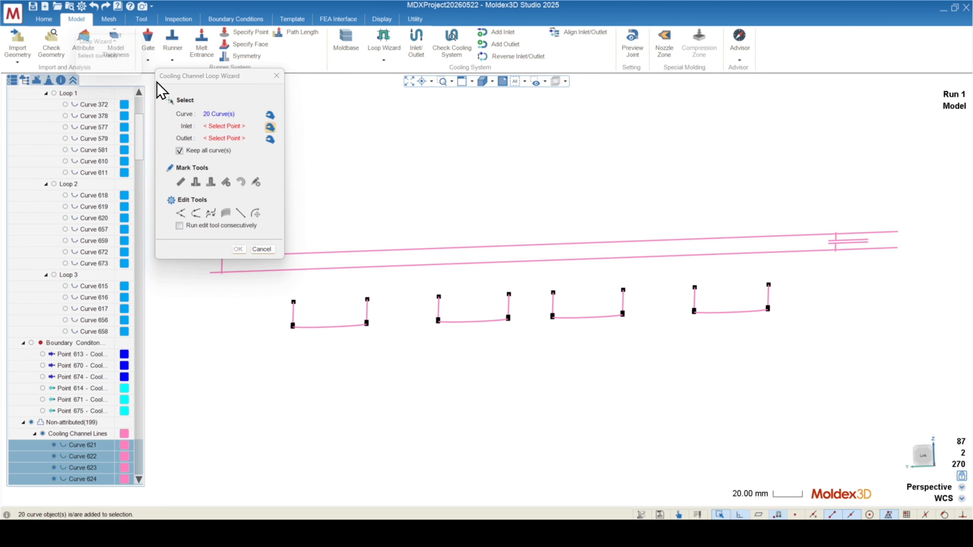
{"action": "mouse_move", "coordinate": [621, 358]}
{"action": "middle_mouse_down"}
{"action": "mouse_move", "coordinate": [623, 348]}
{"action": "mouse_move", "coordinate": [646, 370]}
{"action": "middle_mouse_up"}
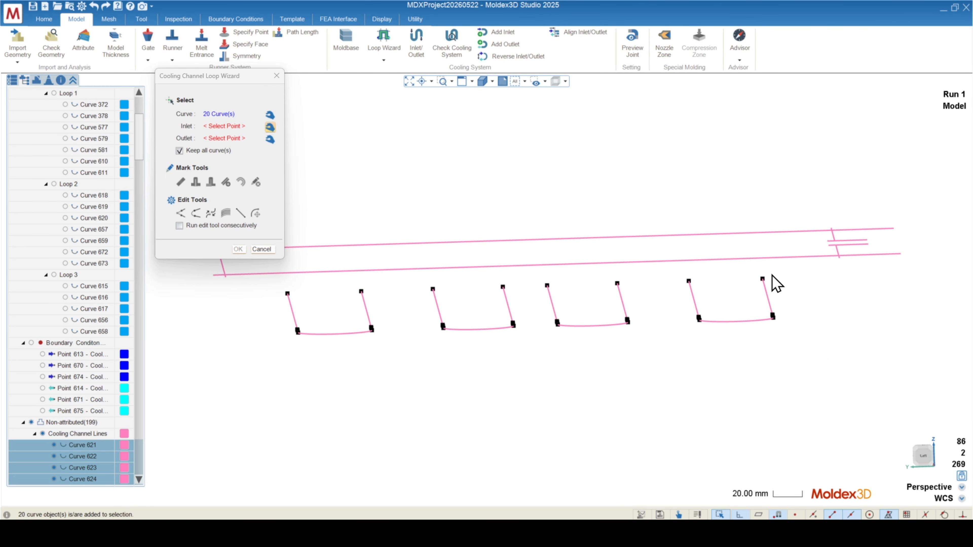
{"action": "left_click", "coordinate": [287, 294]}
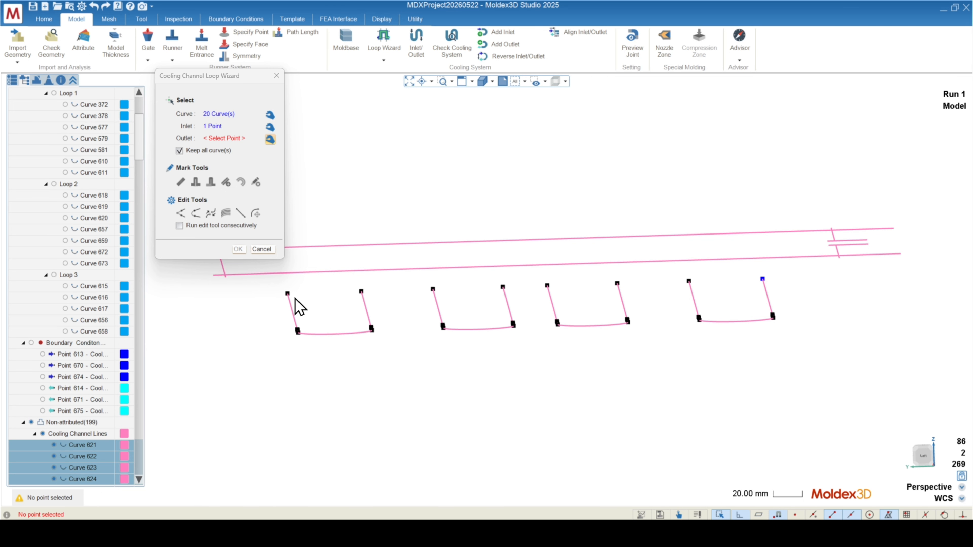
{"action": "middle_click_drag", "start_coordinate": [361, 330], "coordinate": [798, 271]}
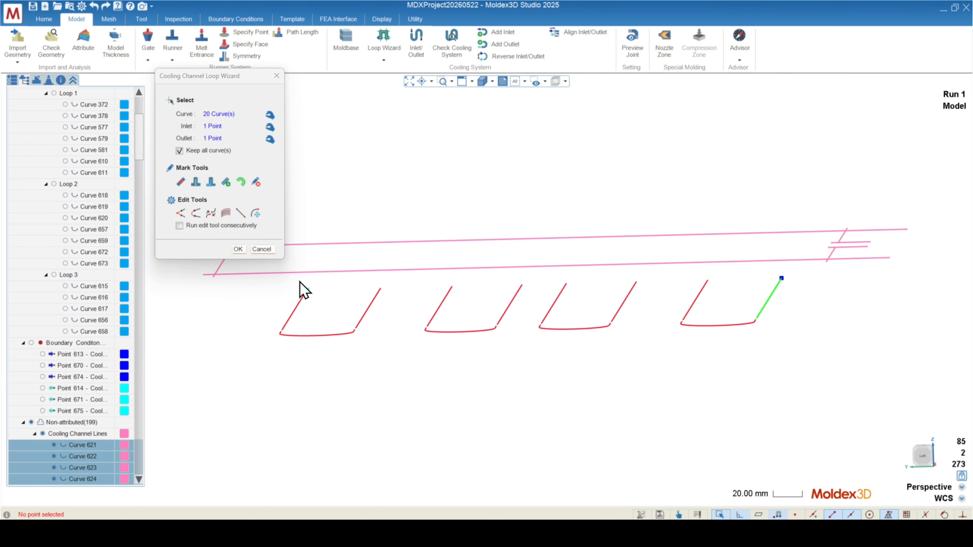
Step: Close both gaps in the U-shaped circuit at the inlet by moving its straight lines' inner ends onto the hose ends
{"action": "mouse_move", "coordinate": [556, 340]}
{"action": "middle_mouse_down"}
{"action": "mouse_move", "coordinate": [587, 330]}
{"action": "mouse_move", "coordinate": [419, 319]}
{"action": "mouse_move", "coordinate": [406, 354]}
{"action": "mouse_move", "coordinate": [337, 397]}
{"action": "mouse_move", "coordinate": [396, 407]}
{"action": "mouse_move", "coordinate": [417, 363]}
{"action": "mouse_move", "coordinate": [503, 364]}
{"action": "middle_mouse_up"}
{"action": "scroll", "coordinate": [693, 415], "scroll_direction": "up", "scroll_amount": 1}
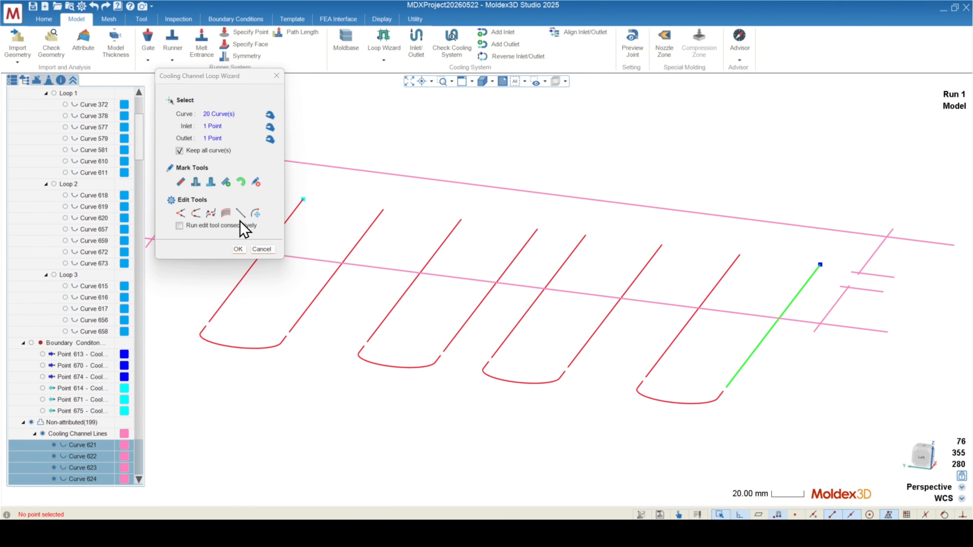
{"action": "left_click", "coordinate": [255, 213]}
{"action": "scroll", "coordinate": [708, 395], "scroll_direction": "up", "scroll_amount": 3}
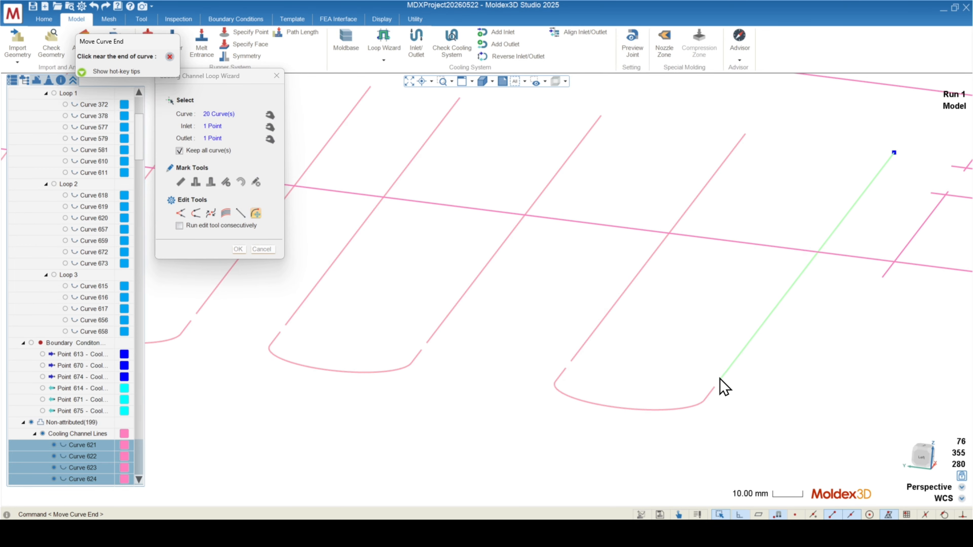
{"action": "left_click", "coordinate": [714, 383]}
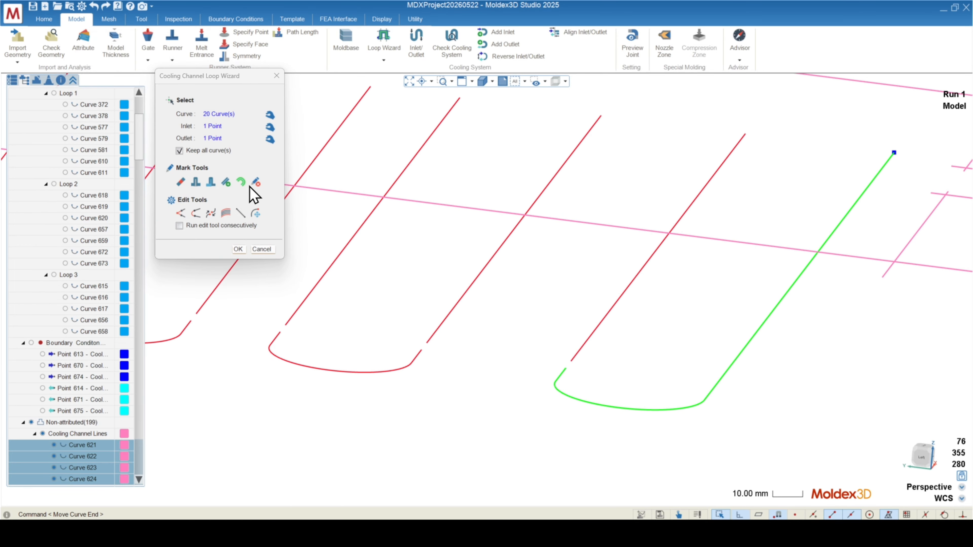
{"action": "left_click", "coordinate": [256, 213]}
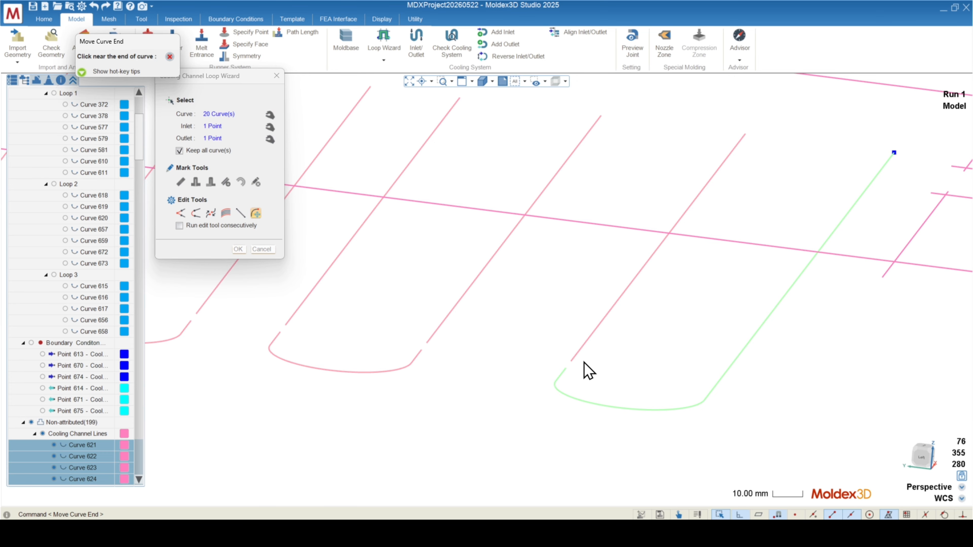
{"action": "left_click", "coordinate": [565, 369]}
Step: Close both gaps in the second U-shaped circuit from the inlet with Move Curve End
{"action": "left_click", "coordinate": [255, 214]}
{"action": "left_click", "coordinate": [424, 348]}
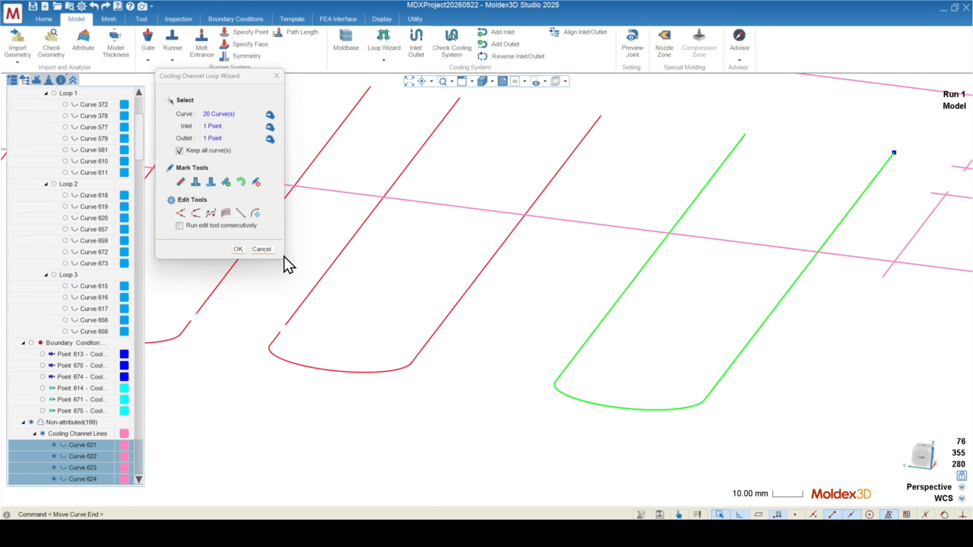
{"action": "left_click", "coordinate": [257, 217]}
{"action": "left_click", "coordinate": [289, 326]}
{"action": "left_click", "coordinate": [280, 333]}
{"action": "scroll", "coordinate": [639, 385], "scroll_direction": "down", "scroll_amount": 3}
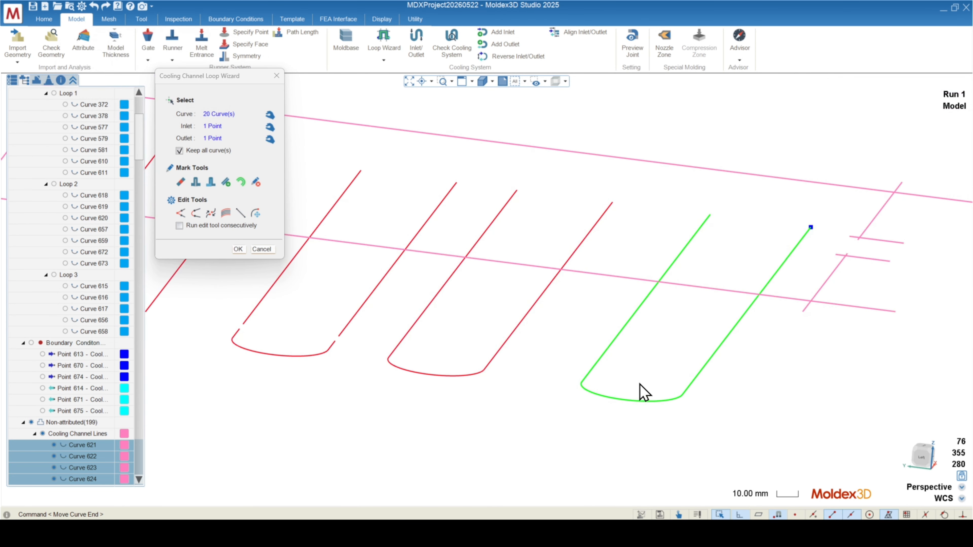
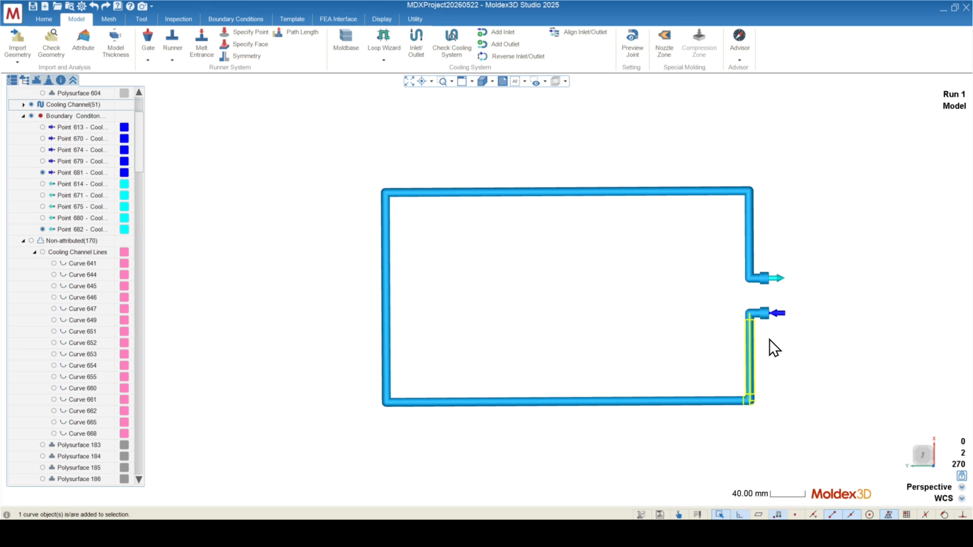
Step: Set the main cross-section diameter of the rectangular loop's inlet and outlet end segments to 10 mm
{"action": "scroll", "coordinate": [771, 338], "scroll_direction": "up", "scroll_amount": 3}
{"action": "left_click", "coordinate": [771, 316]}
{"action": "right_click", "coordinate": [769, 258]}
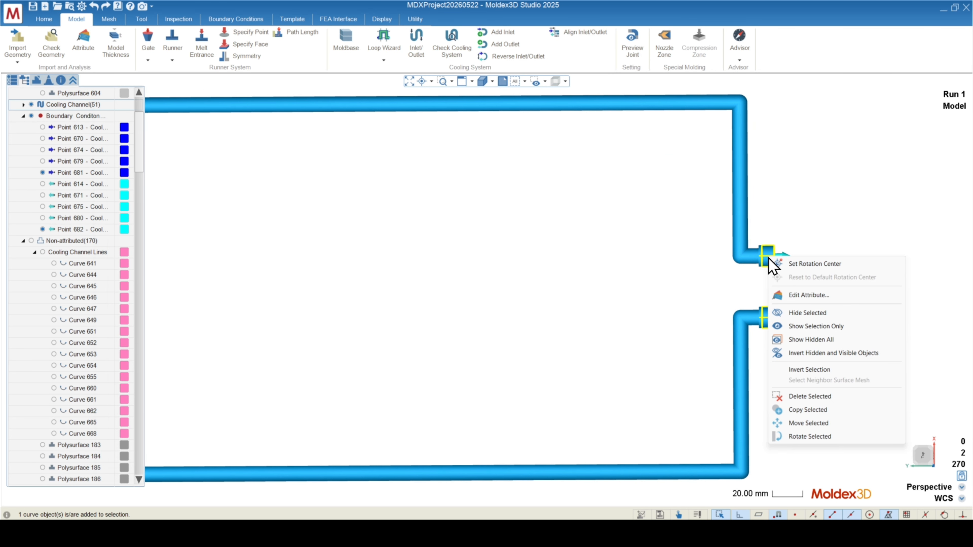
{"action": "left_click", "coordinate": [811, 297]}
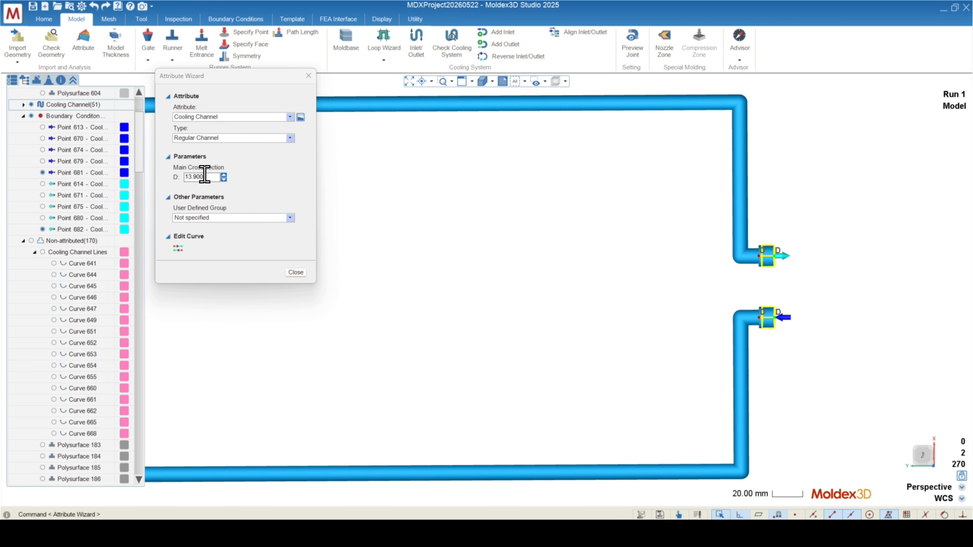
{"action": "double_click", "coordinate": [204, 176]}
{"action": "type", "text": "9"}
{"action": "key", "text": "Return"}
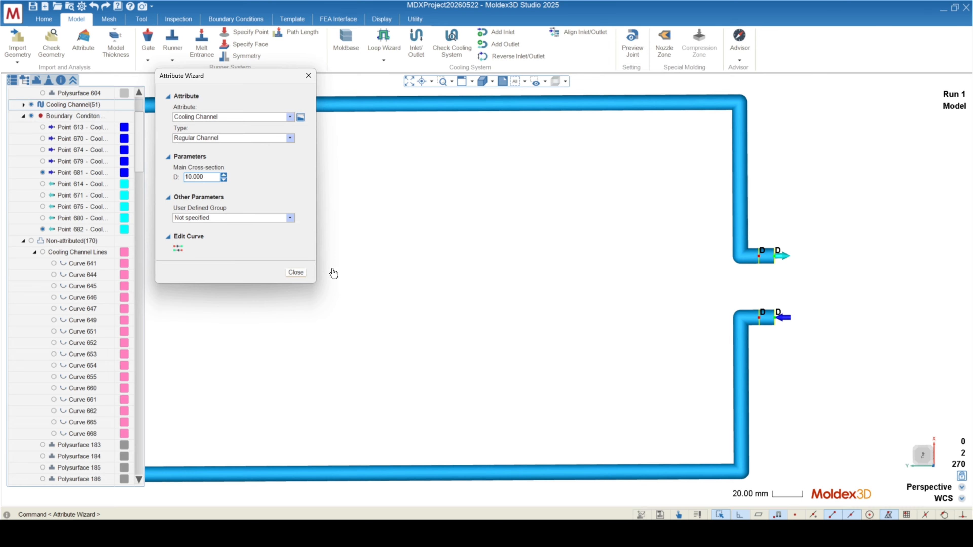
{"action": "left_click", "coordinate": [295, 272]}
Step: Expand the cooling channel group and show all its loops together in the view
{"action": "scroll", "coordinate": [795, 261], "scroll_direction": "down", "scroll_amount": 3}
{"action": "mouse_move", "coordinate": [795, 261]}
{"action": "middle_mouse_down"}
{"action": "mouse_move", "coordinate": [695, 272]}
{"action": "mouse_move", "coordinate": [704, 223]}
{"action": "mouse_move", "coordinate": [702, 237]}
{"action": "mouse_move", "coordinate": [659, 265]}
{"action": "middle_mouse_up"}
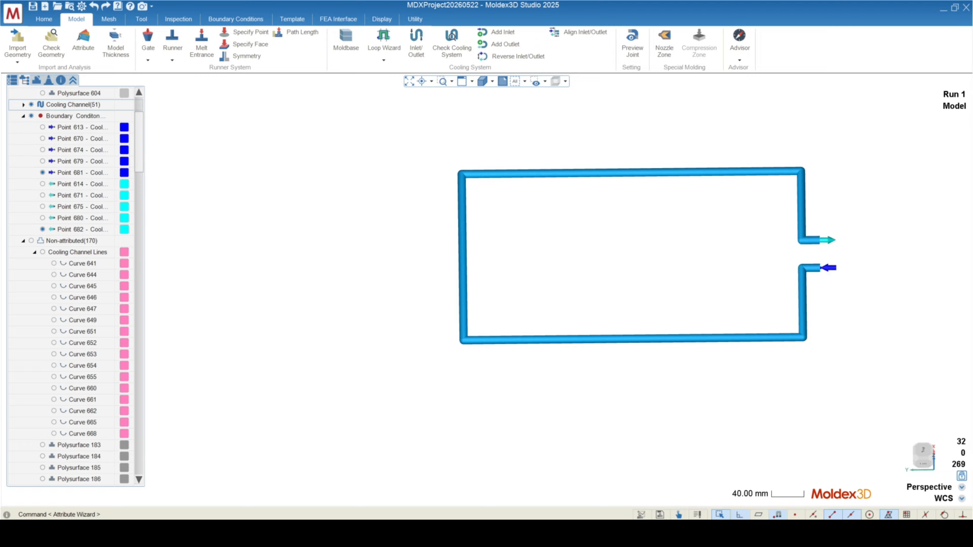
{"action": "left_click", "coordinate": [23, 104]}
{"action": "left_click", "coordinate": [32, 104]}
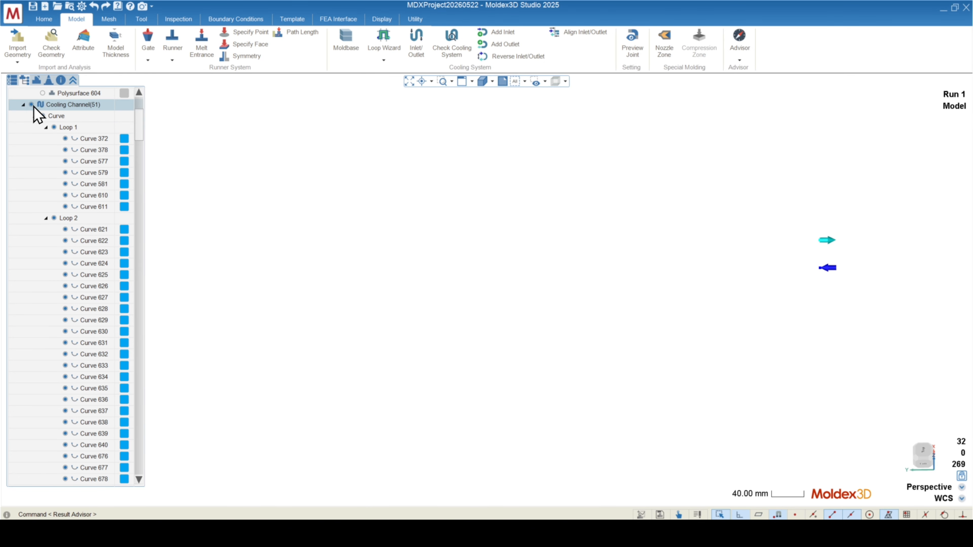
{"action": "middle_click_drag", "start_coordinate": [657, 350], "coordinate": [642, 323]}
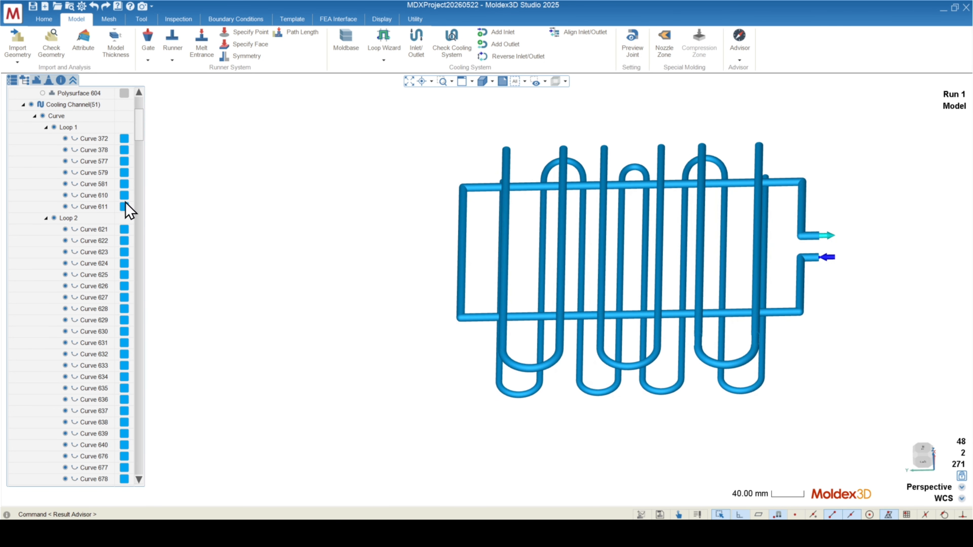
Step: Collapse the cooling channel group and show all coolant inlet and outlet points on the loops
{"action": "left_click", "coordinate": [23, 104]}
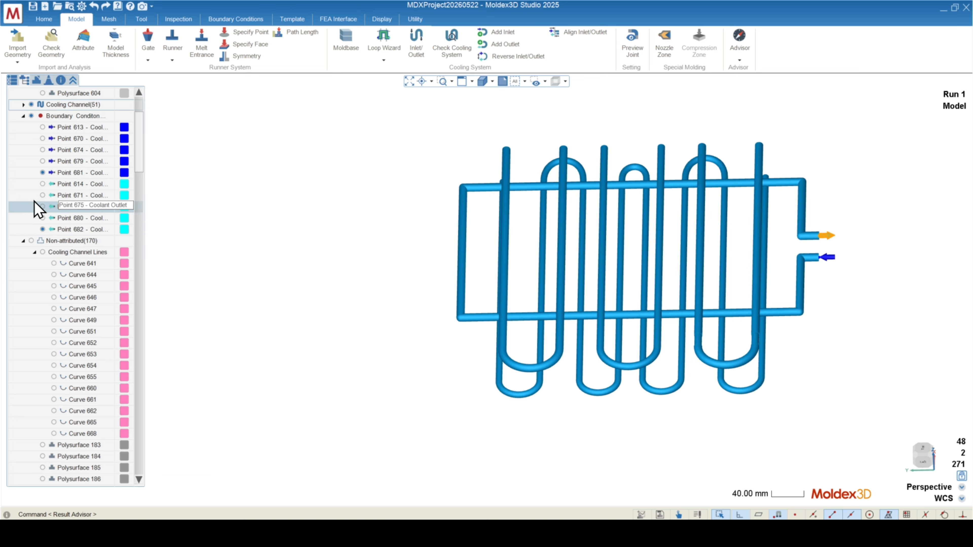
{"action": "left_click", "coordinate": [31, 116]}
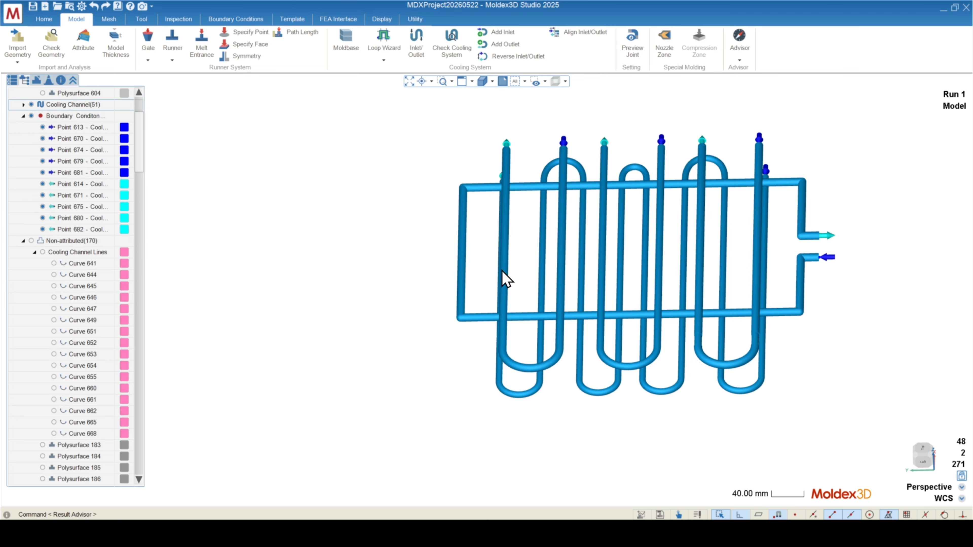
{"action": "middle_click_drag", "start_coordinate": [504, 278], "coordinate": [583, 404]}
{"action": "scroll", "coordinate": [730, 491], "scroll_direction": "up", "scroll_amount": 3}
{"action": "scroll", "coordinate": [730, 492], "scroll_direction": "up", "scroll_amount": 2}
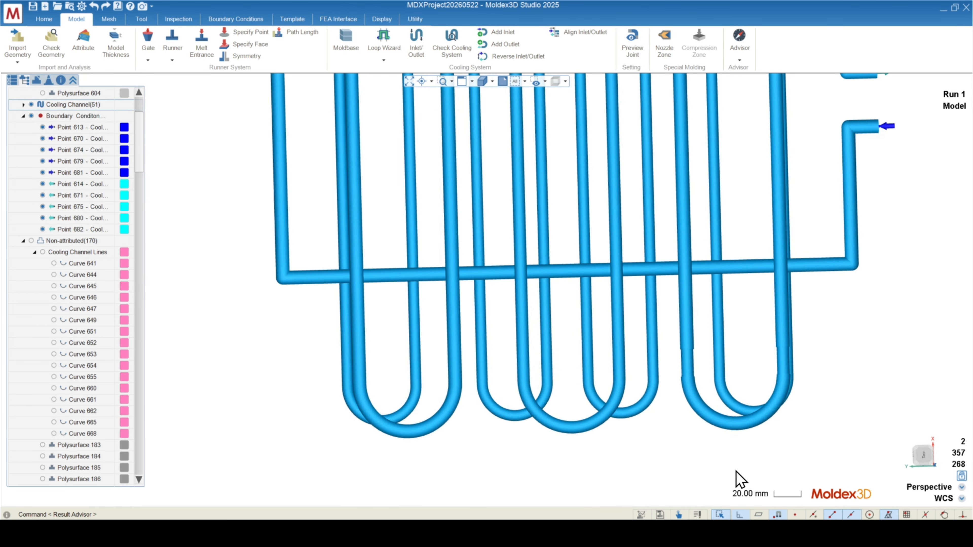
{"action": "scroll", "coordinate": [751, 430], "scroll_direction": "down", "scroll_amount": 1}
{"action": "scroll", "coordinate": [604, 418], "scroll_direction": "down", "scroll_amount": 2}
{"action": "middle_click_drag", "start_coordinate": [604, 417], "coordinate": [699, 389]}
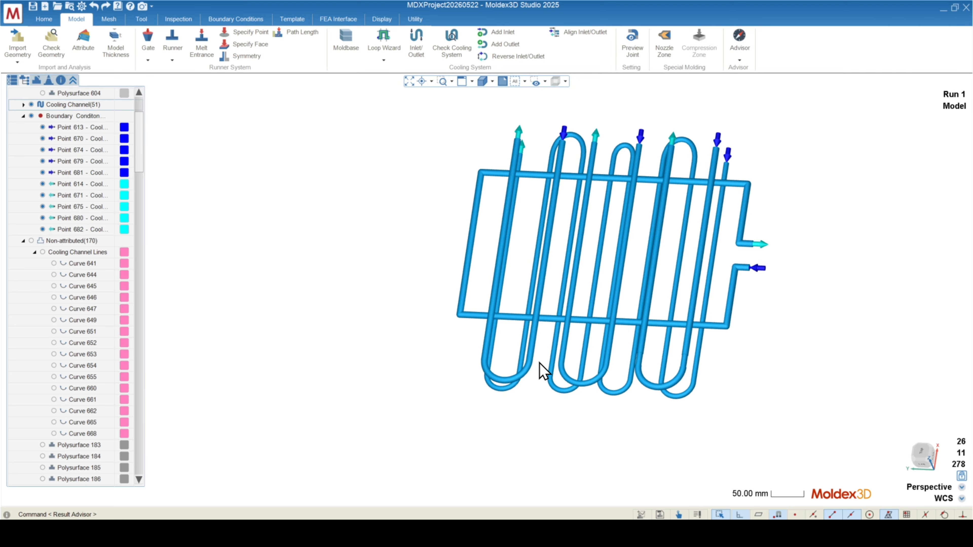
Step: Change the type of all U-bend curves at both ends of the cooling circuits to Hose
{"action": "middle_click_drag", "start_coordinate": [445, 362], "coordinate": [550, 360]}
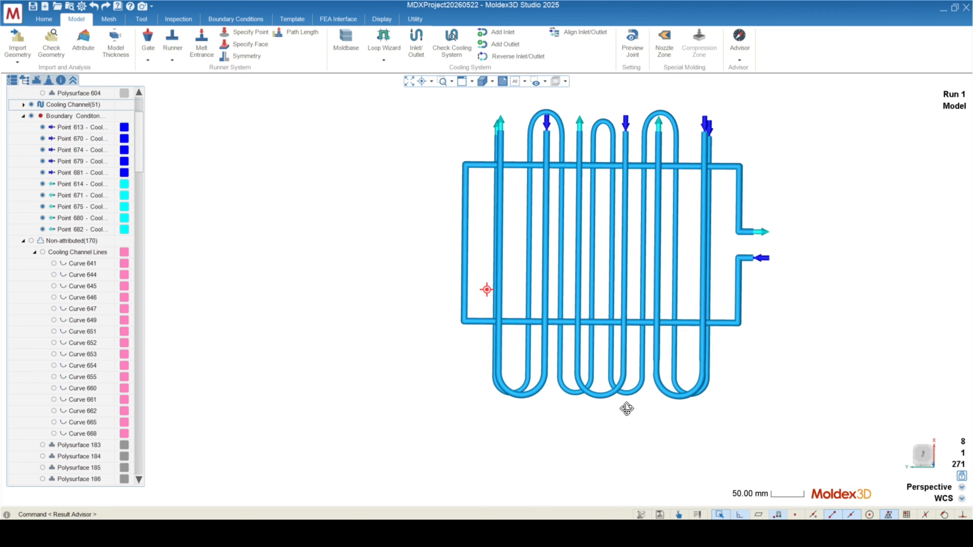
{"action": "middle_click_drag", "start_coordinate": [627, 408], "coordinate": [667, 416]}
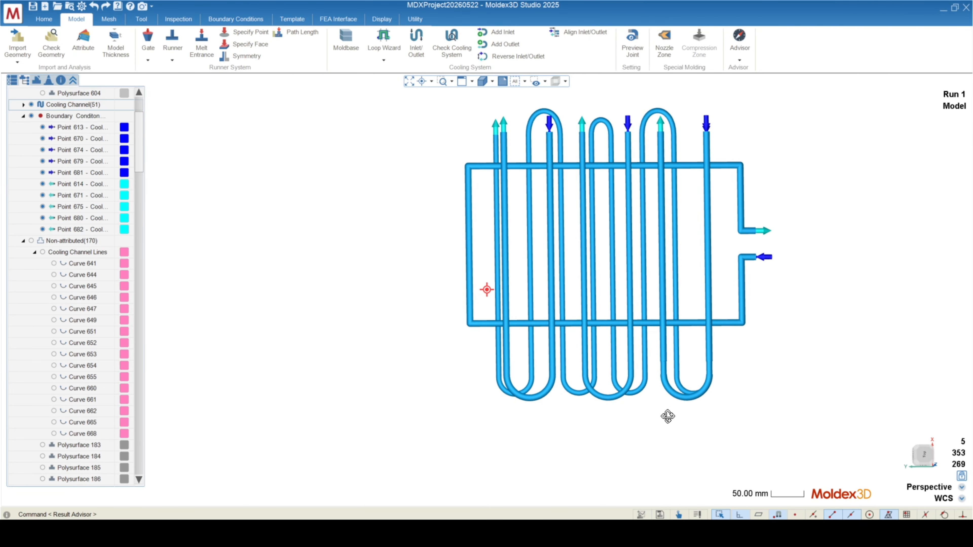
{"action": "left_click_drag", "start_coordinate": [426, 371], "coordinate": [426, 371]}
{"action": "middle_click_drag", "start_coordinate": [426, 371], "coordinate": [689, 370]}
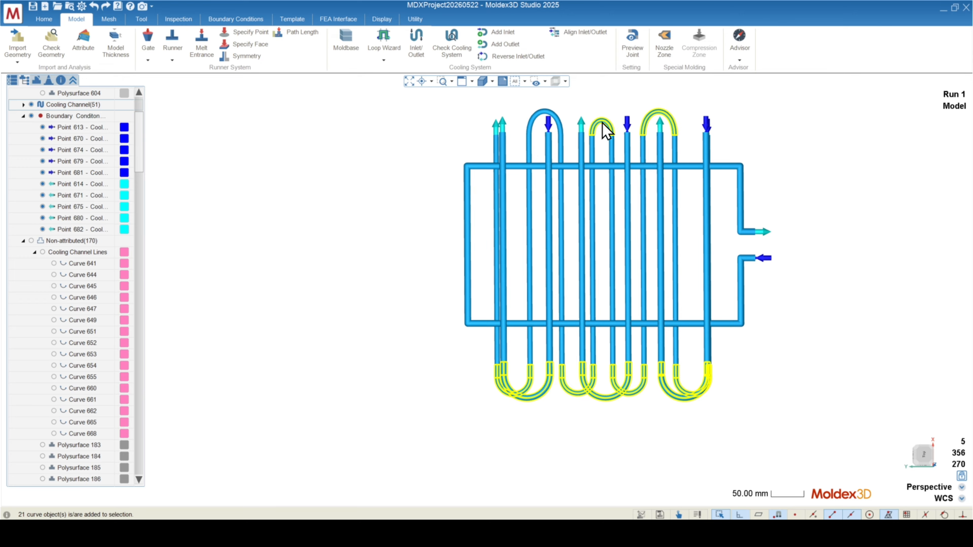
{"action": "mouse_move", "coordinate": [540, 118]}
{"action": "middle_mouse_down"}
{"action": "mouse_move", "coordinate": [600, 182]}
{"action": "mouse_move", "coordinate": [551, 202]}
{"action": "mouse_move", "coordinate": [580, 177]}
{"action": "mouse_move", "coordinate": [569, 231]}
{"action": "middle_mouse_up"}
{"action": "key", "text": "space"}
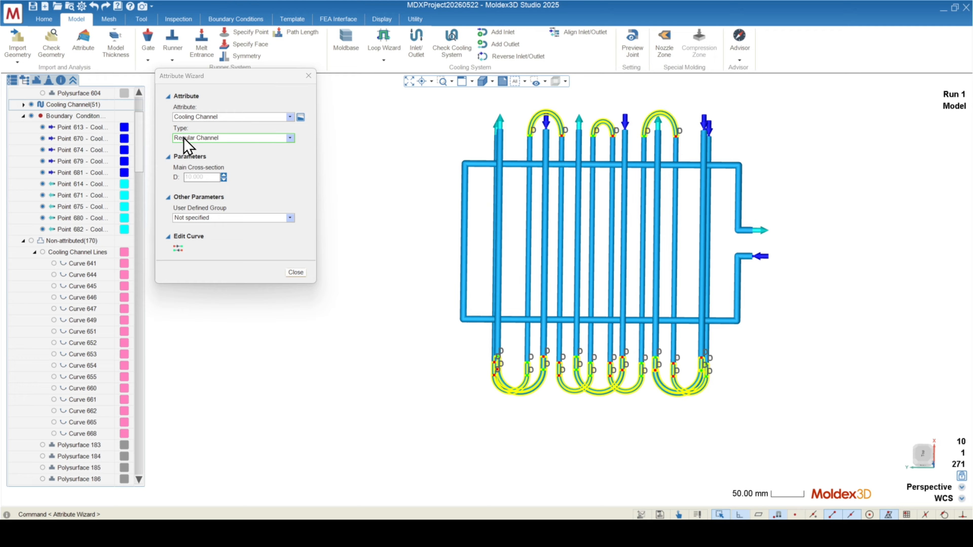
{"action": "left_click", "coordinate": [199, 138]}
{"action": "left_click", "coordinate": [188, 183]}
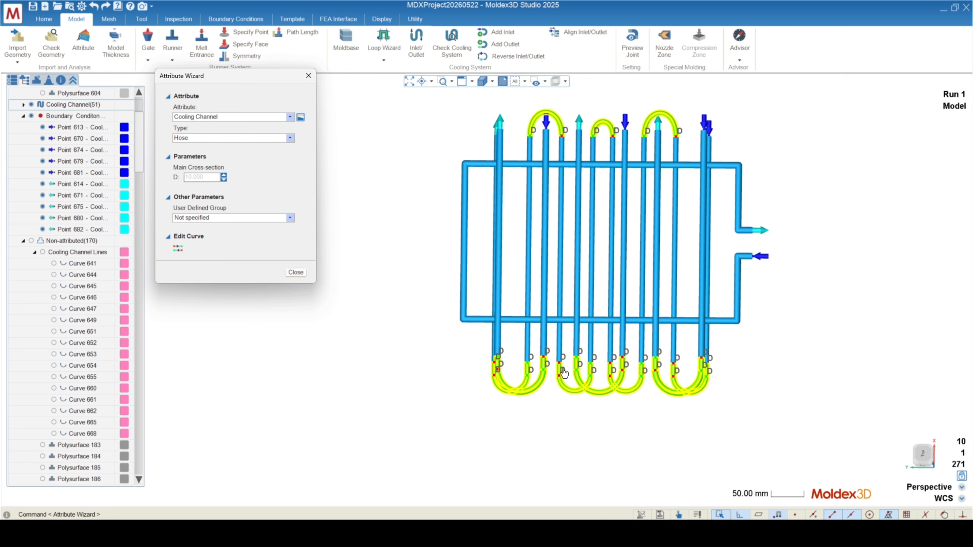
{"action": "left_click", "coordinate": [296, 272]}
{"action": "middle_click_drag", "start_coordinate": [608, 456], "coordinate": [554, 432]}
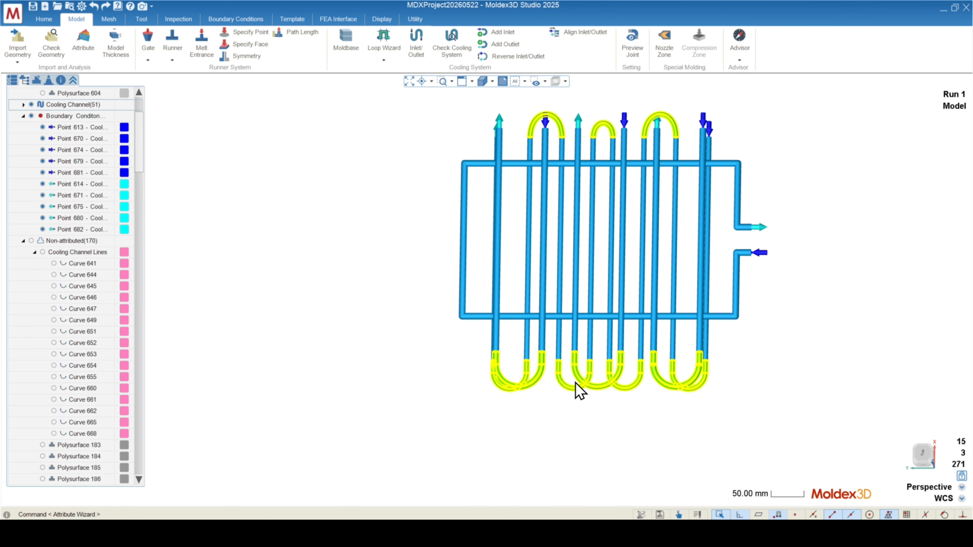
Step: Show the mold base around the cooling loops and delete its polysurface
{"action": "mouse_move", "coordinate": [576, 386]}
{"action": "middle_mouse_down"}
{"action": "mouse_move", "coordinate": [560, 452]}
{"action": "mouse_move", "coordinate": [495, 480]}
{"action": "mouse_move", "coordinate": [521, 456]}
{"action": "mouse_move", "coordinate": [593, 432]}
{"action": "mouse_move", "coordinate": [575, 452]}
{"action": "mouse_move", "coordinate": [573, 422]}
{"action": "mouse_move", "coordinate": [573, 451]}
{"action": "middle_mouse_up"}
{"action": "scroll", "coordinate": [33, 163], "scroll_direction": "up", "scroll_amount": 3}
{"action": "left_click", "coordinate": [32, 162]}
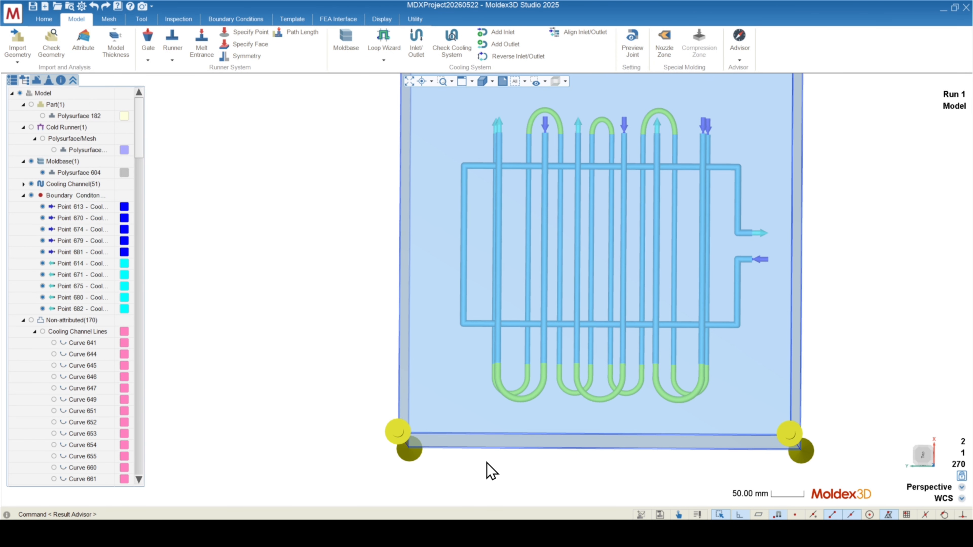
{"action": "middle_click_drag", "start_coordinate": [489, 467], "coordinate": [346, 382]}
{"action": "scroll", "coordinate": [383, 391], "scroll_direction": "down", "scroll_amount": 2}
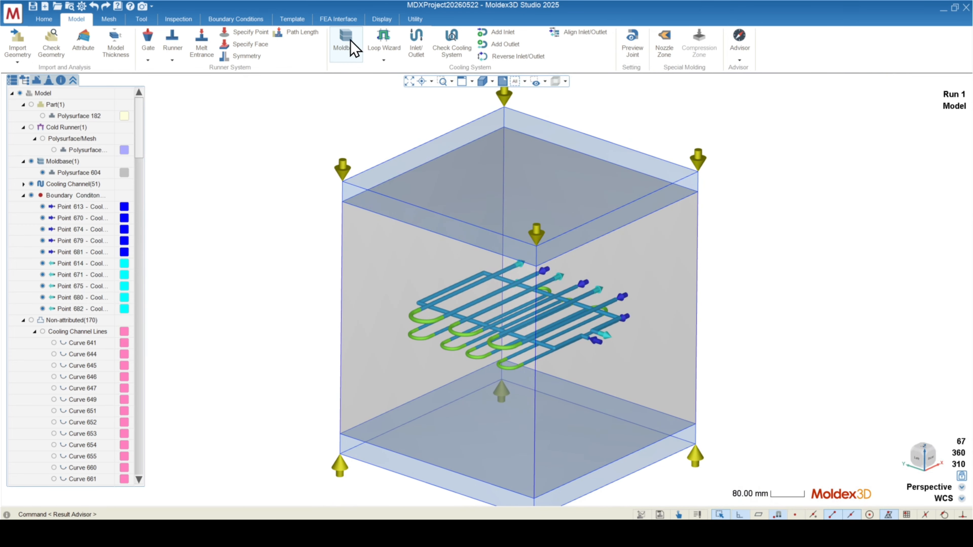
{"action": "middle_click_drag", "start_coordinate": [449, 276], "coordinate": [401, 301]}
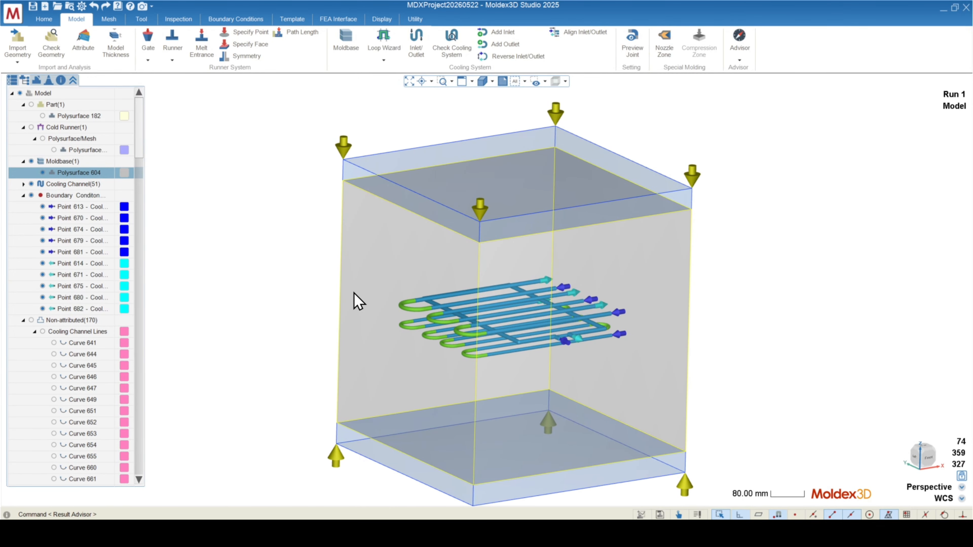
{"action": "key", "text": "Delete"}
Step: Create a new mold base with the Moldbase Wizard, parting along the Z Axis, with length 350 and width 460
{"action": "left_click", "coordinate": [345, 41]}
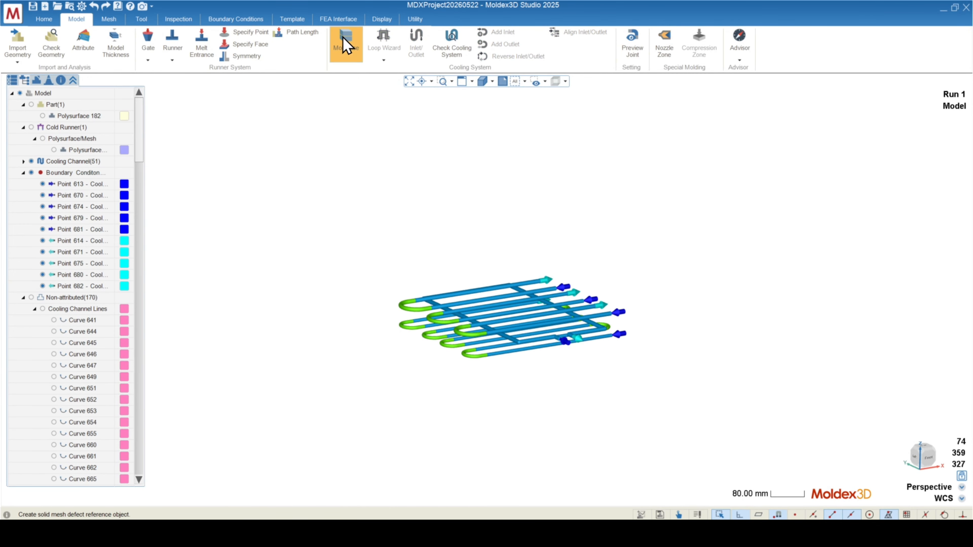
{"action": "middle_click_drag", "start_coordinate": [415, 201], "coordinate": [504, 226]}
{"action": "middle_click_drag", "start_coordinate": [478, 181], "coordinate": [487, 367]}
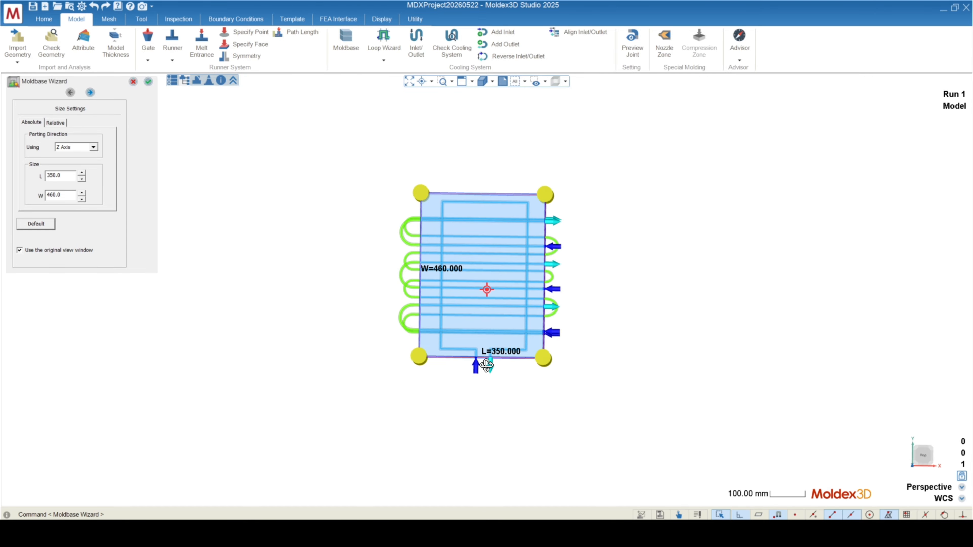
{"action": "middle_click_drag", "start_coordinate": [487, 366], "coordinate": [491, 325]}
{"action": "scroll", "coordinate": [398, 285], "scroll_direction": "up", "scroll_amount": 5}
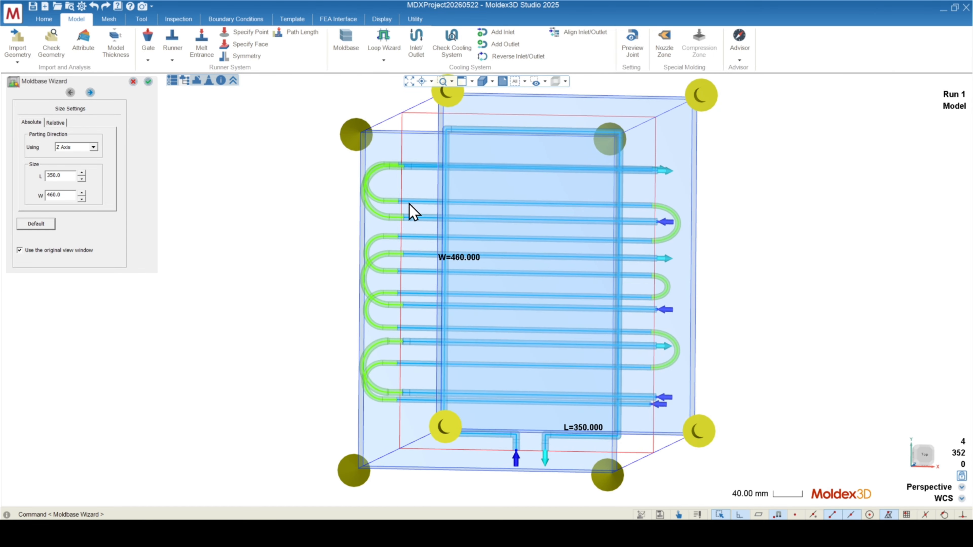
{"action": "left_click", "coordinate": [148, 81]}
Step: Hide the new mold base and run Check Geometry on the model
{"action": "middle_click_drag", "start_coordinate": [373, 321], "coordinate": [529, 230]}
{"action": "scroll", "coordinate": [532, 226], "scroll_direction": "up", "scroll_amount": 5}
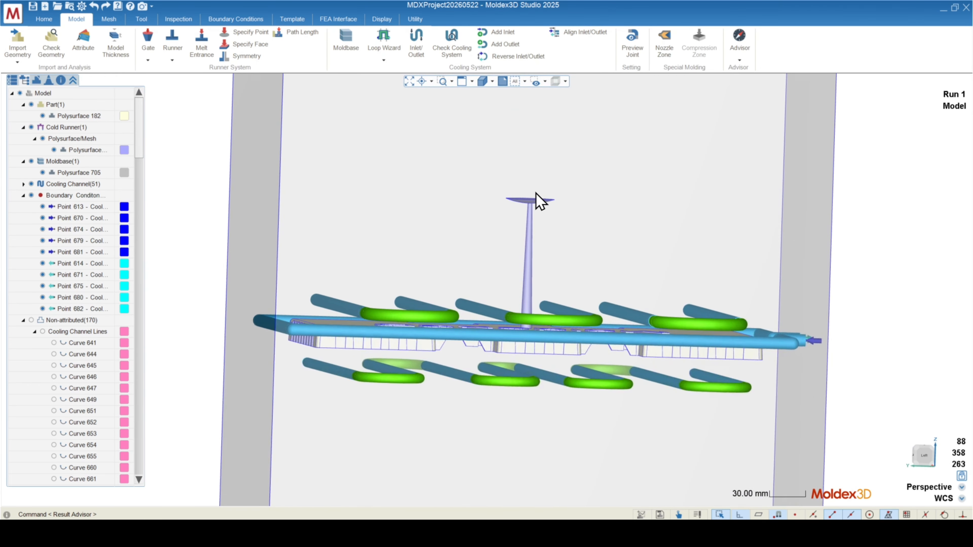
{"action": "scroll", "coordinate": [529, 200], "scroll_direction": "up", "scroll_amount": 3}
{"action": "left_click", "coordinate": [28, 159]}
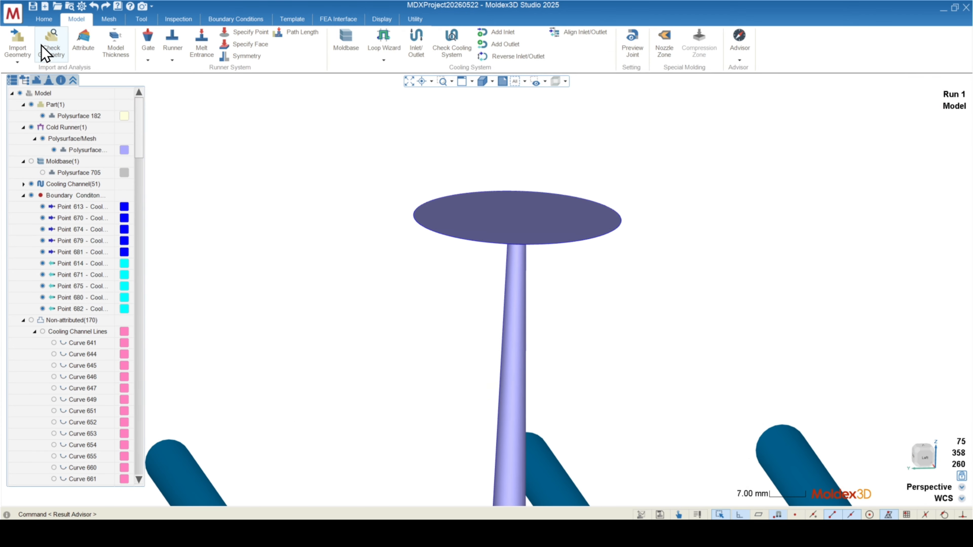
{"action": "left_click", "coordinate": [49, 40]}
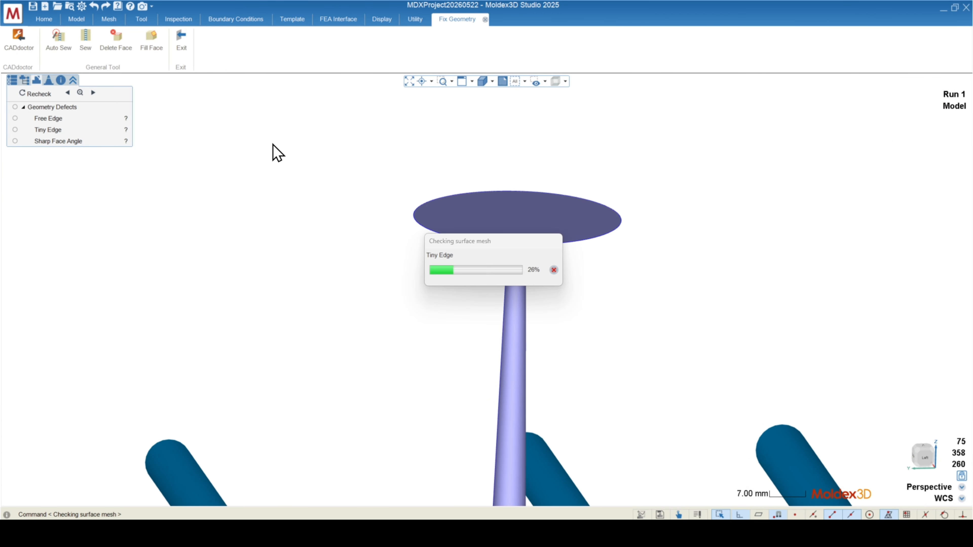
Step: Delete the wide disc face at the upper end of the cold runner's sprue
{"action": "left_click", "coordinate": [115, 42]}
{"action": "left_click", "coordinate": [522, 303]}
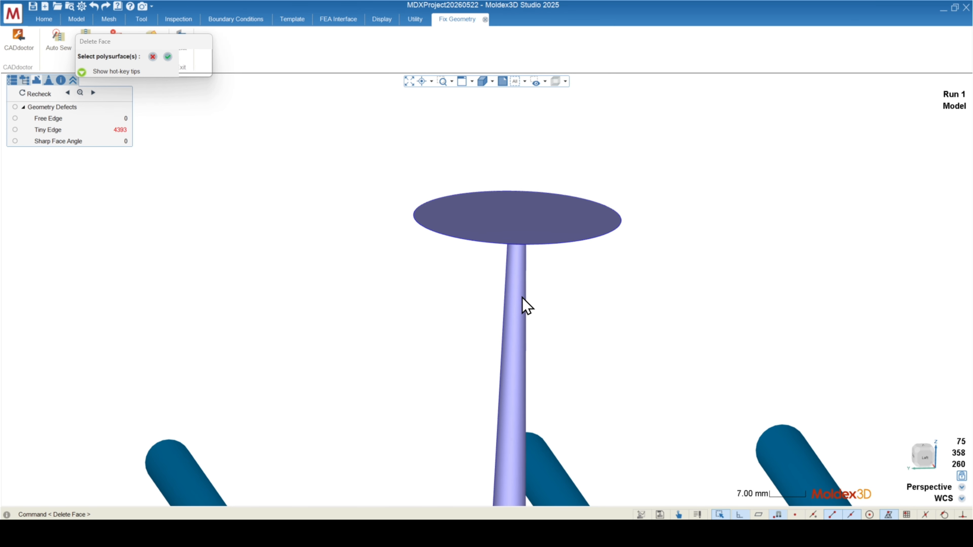
{"action": "left_click", "coordinate": [536, 222]}
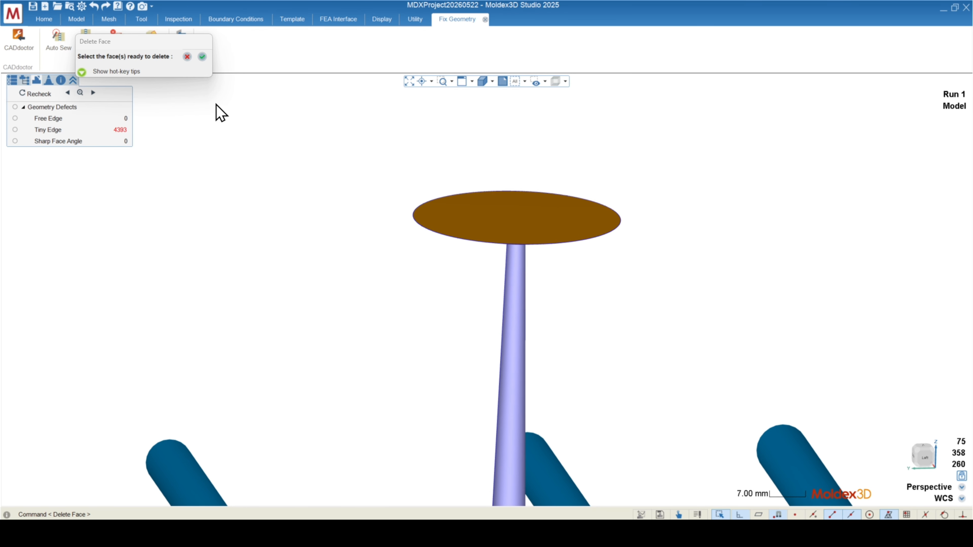
{"action": "left_click", "coordinate": [203, 57]}
{"action": "middle_click_drag", "start_coordinate": [369, 240], "coordinate": [436, 253]}
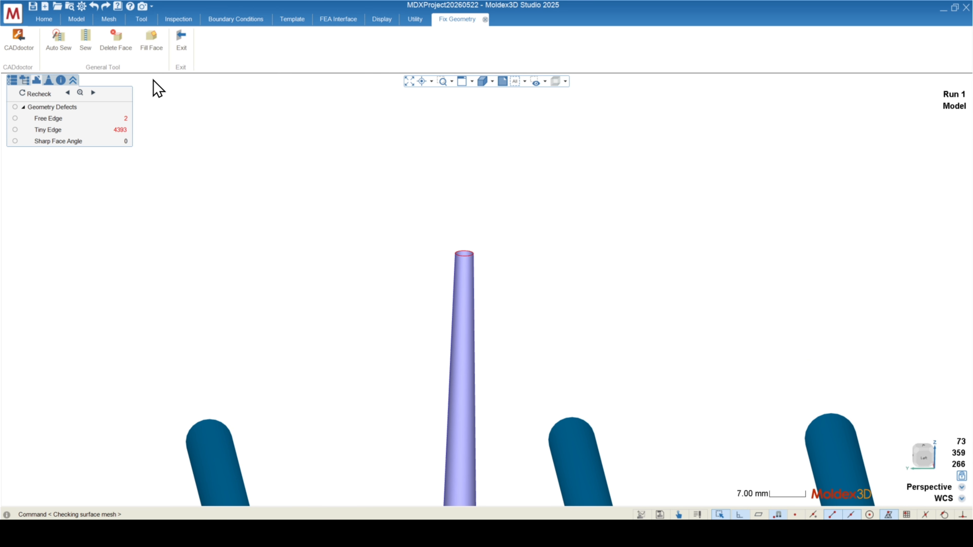
Step: Close the sprue's open upper end with Fill Face along its boundary and leave geometry fixing
{"action": "left_click", "coordinate": [157, 42]}
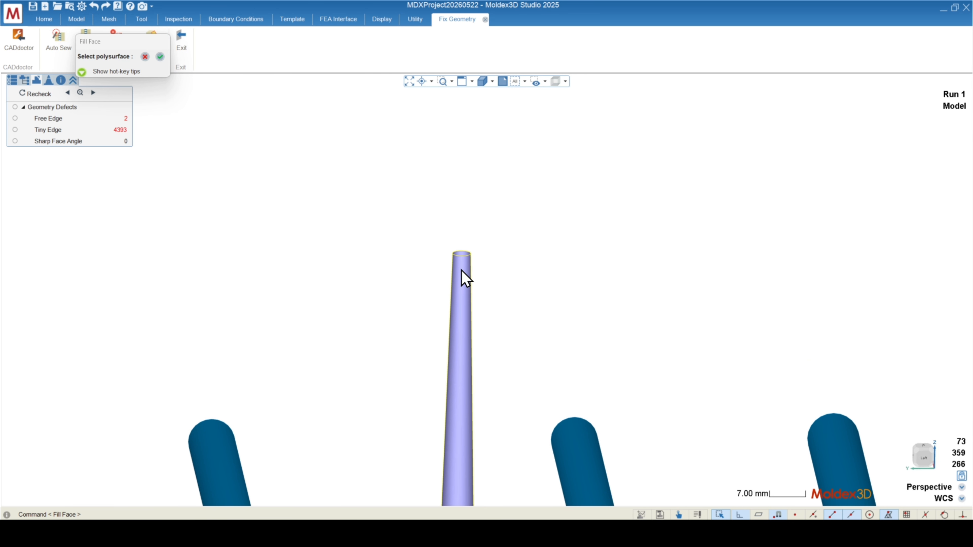
{"action": "left_click", "coordinate": [461, 254]}
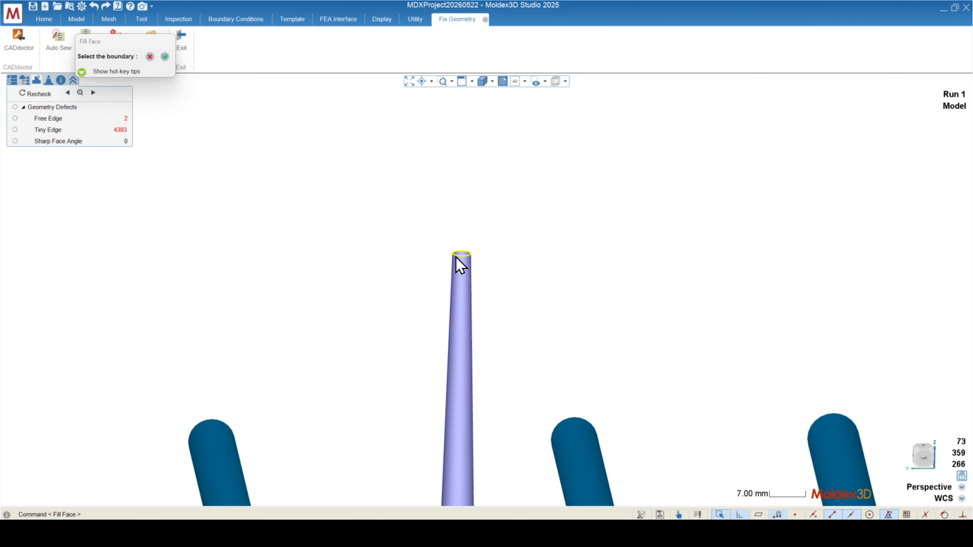
{"action": "left_click", "coordinate": [165, 57]}
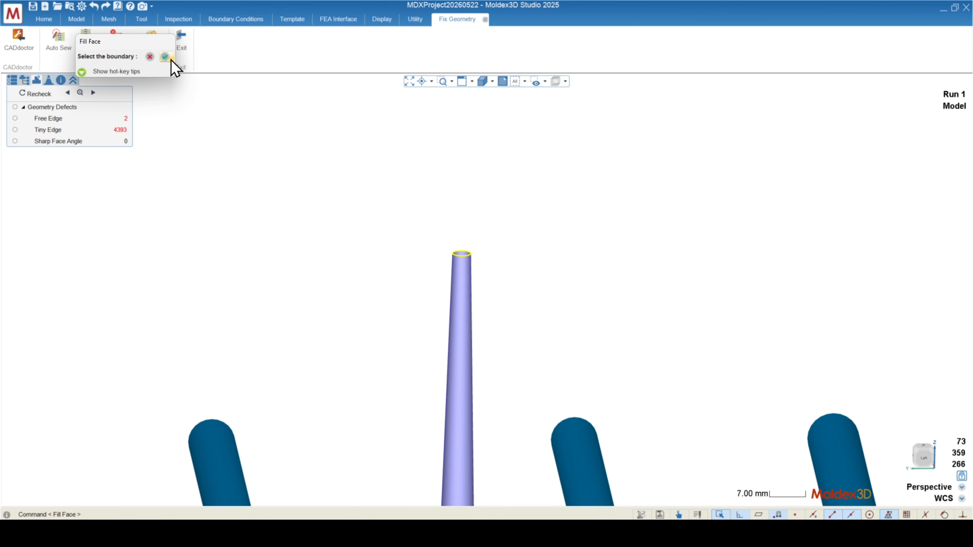
{"action": "scroll", "coordinate": [510, 154], "scroll_direction": "down", "scroll_amount": 5}
{"action": "scroll", "coordinate": [504, 154], "scroll_direction": "down", "scroll_amount": 4}
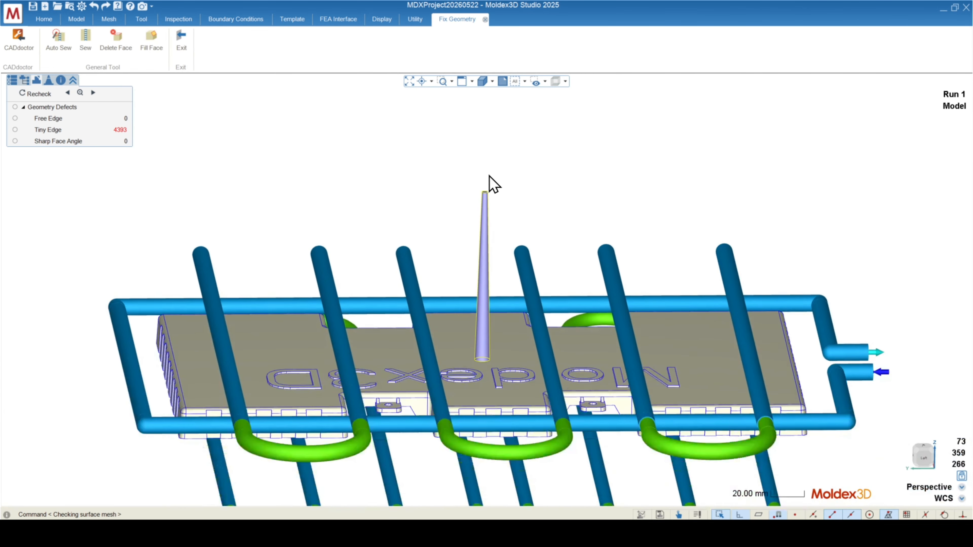
{"action": "middle_click_drag", "start_coordinate": [489, 178], "coordinate": [495, 221]}
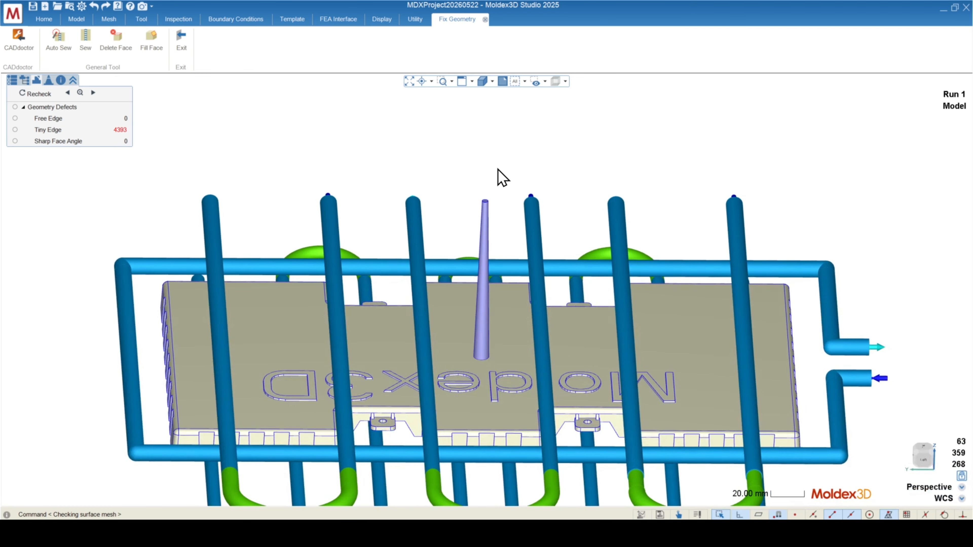
{"action": "left_click", "coordinate": [181, 45]}
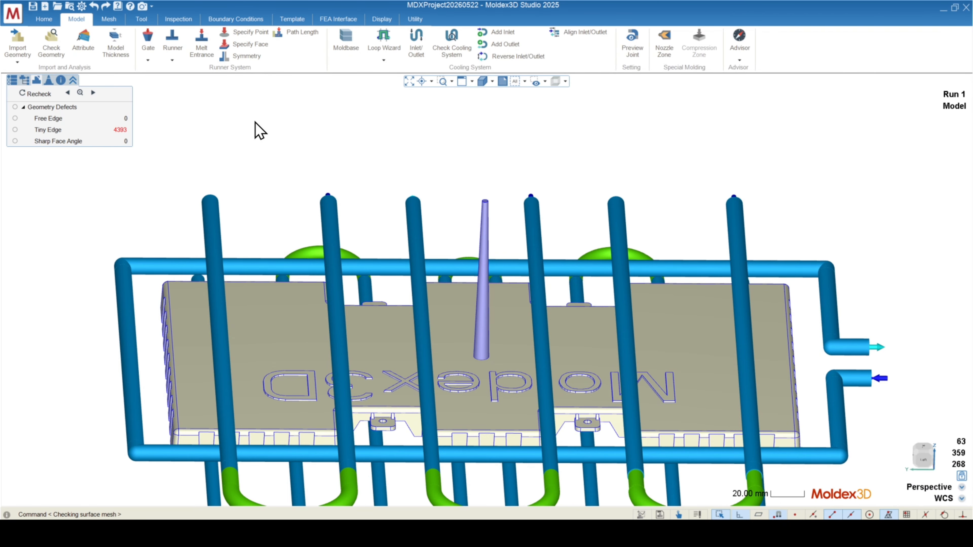
Step: Assign a Melt Inlet Face boundary condition with ID 1 to the sprue's small end face
{"action": "scroll", "coordinate": [477, 219], "scroll_direction": "up", "scroll_amount": 8}
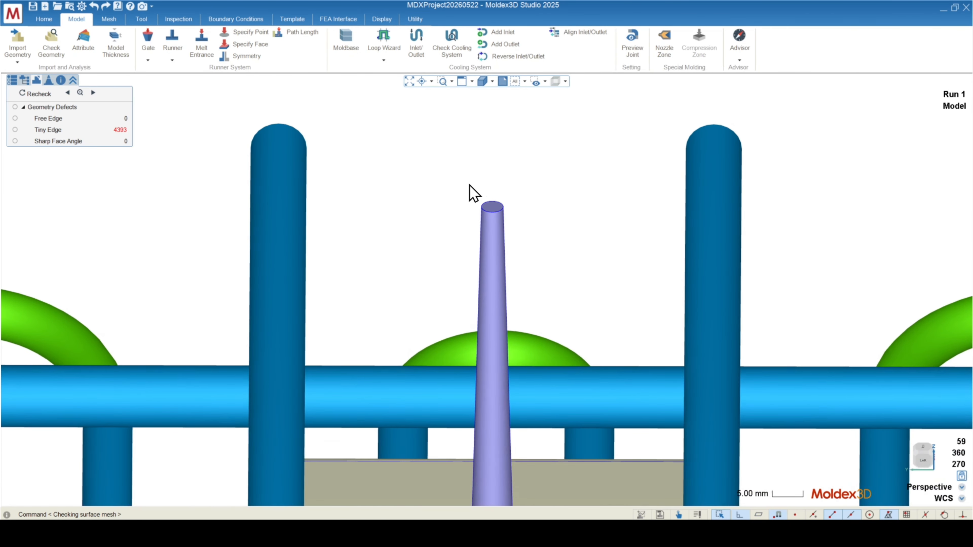
{"action": "left_click", "coordinate": [246, 45]}
{"action": "left_click", "coordinate": [493, 209]}
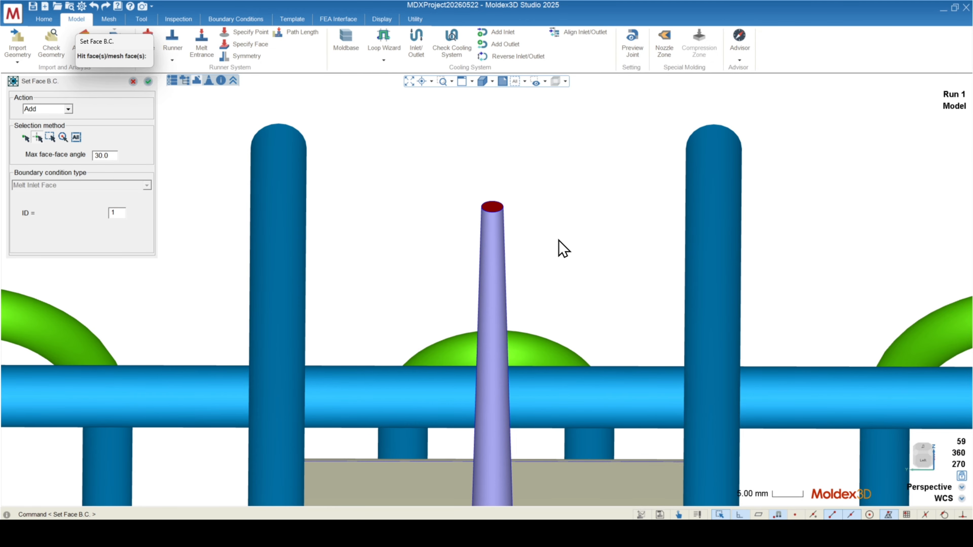
{"action": "left_click", "coordinate": [148, 81]}
{"action": "scroll", "coordinate": [489, 158], "scroll_direction": "down", "scroll_amount": 5}
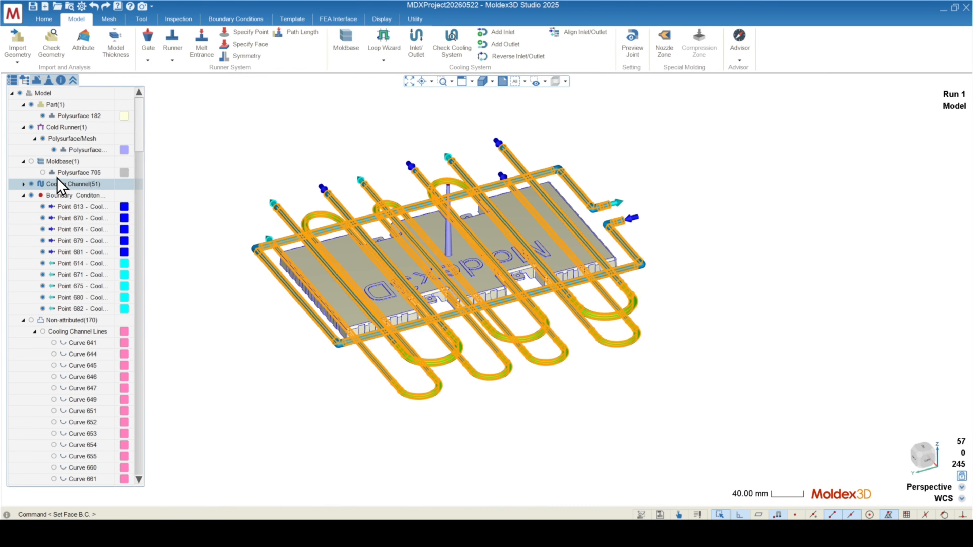
Step: Show the mold base again and run the cooling system check
{"action": "left_click", "coordinate": [26, 162]}
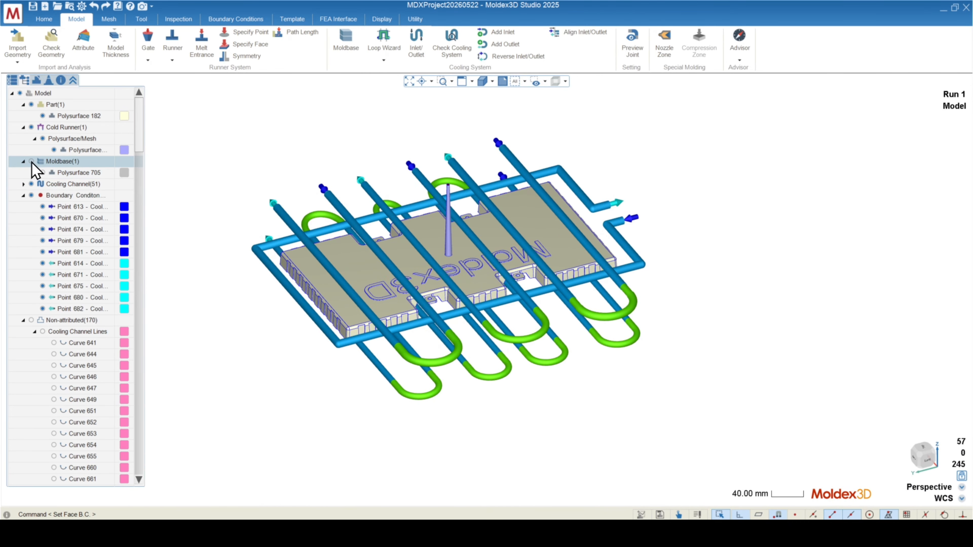
{"action": "left_click", "coordinate": [32, 162]}
{"action": "scroll", "coordinate": [539, 298], "scroll_direction": "down", "scroll_amount": 3}
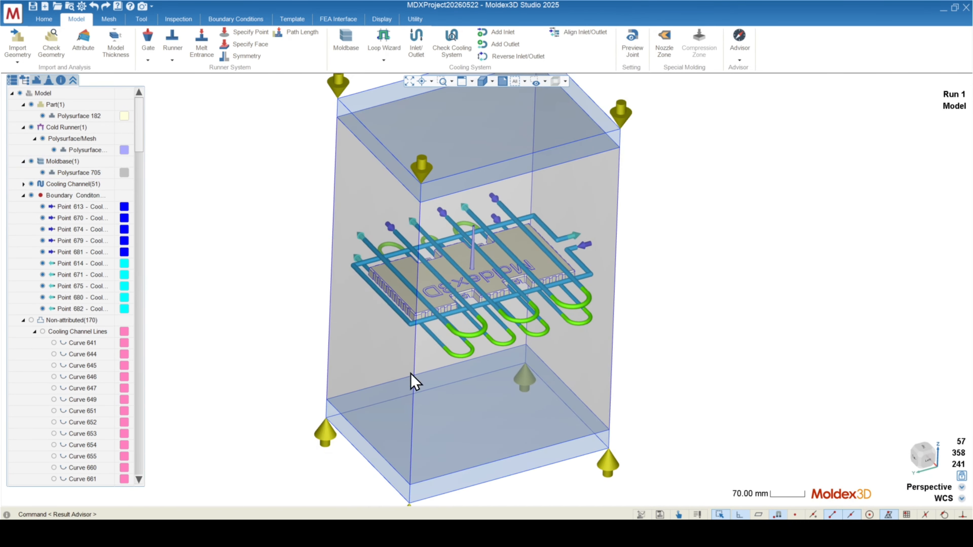
{"action": "middle_click_drag", "start_coordinate": [410, 374], "coordinate": [390, 362]}
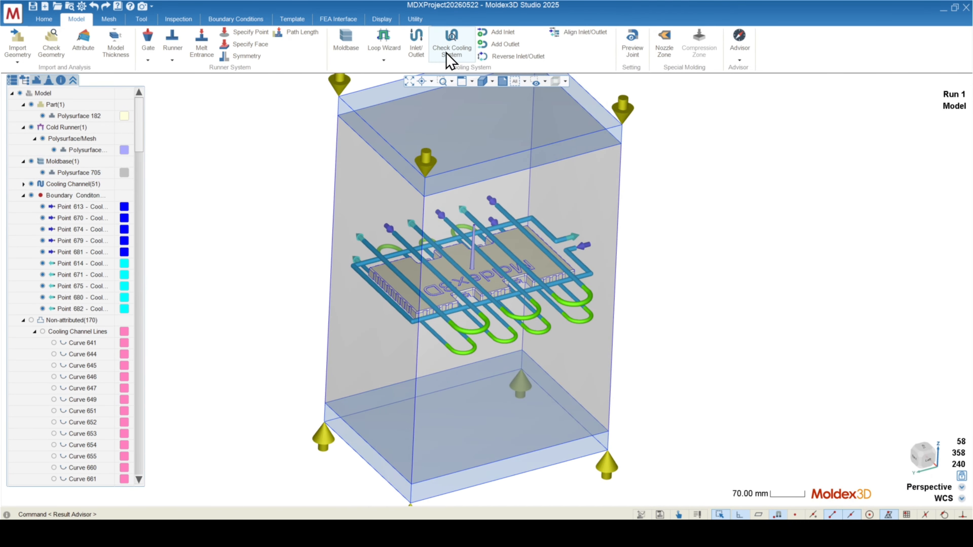
{"action": "left_click", "coordinate": [451, 58]}
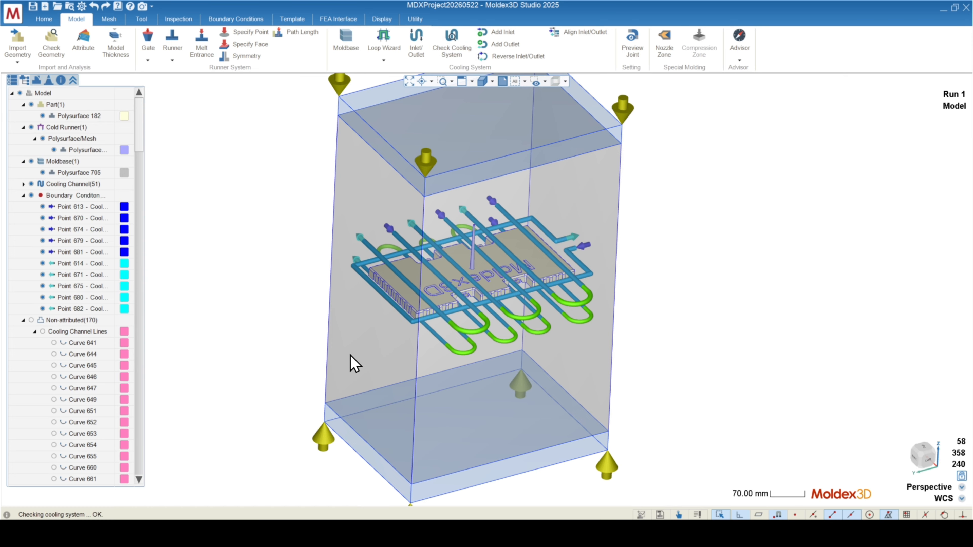
{"action": "middle_click_drag", "start_coordinate": [348, 347], "coordinate": [655, 262]}
{"action": "middle_click_drag", "start_coordinate": [392, 297], "coordinate": [406, 279]}
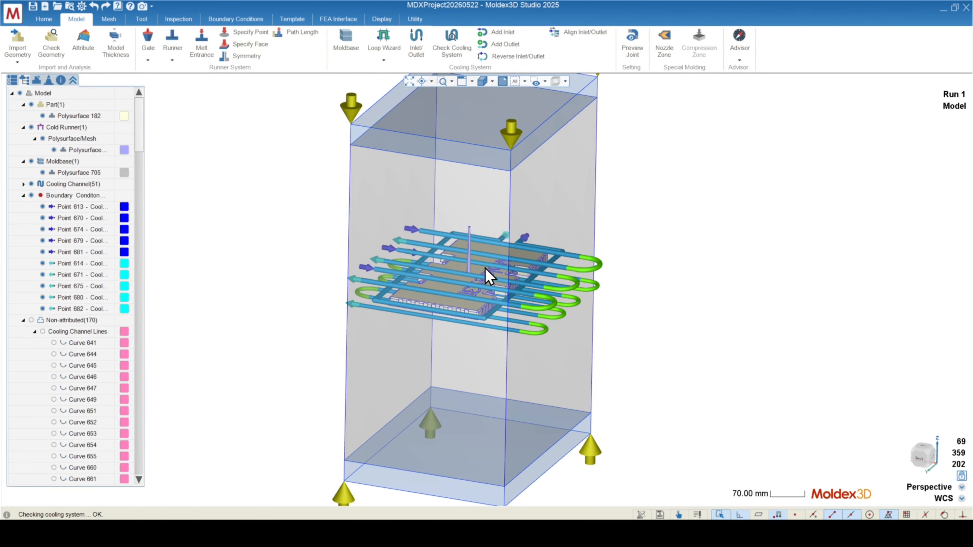
{"action": "middle_click_drag", "start_coordinate": [487, 275], "coordinate": [432, 276]}
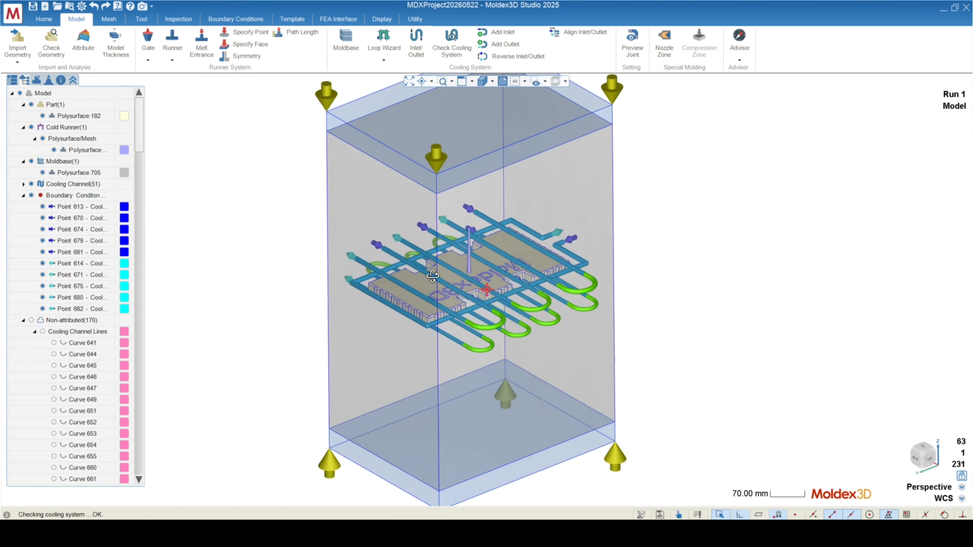
{"action": "scroll", "coordinate": [398, 384], "scroll_direction": "down", "scroll_amount": 3}
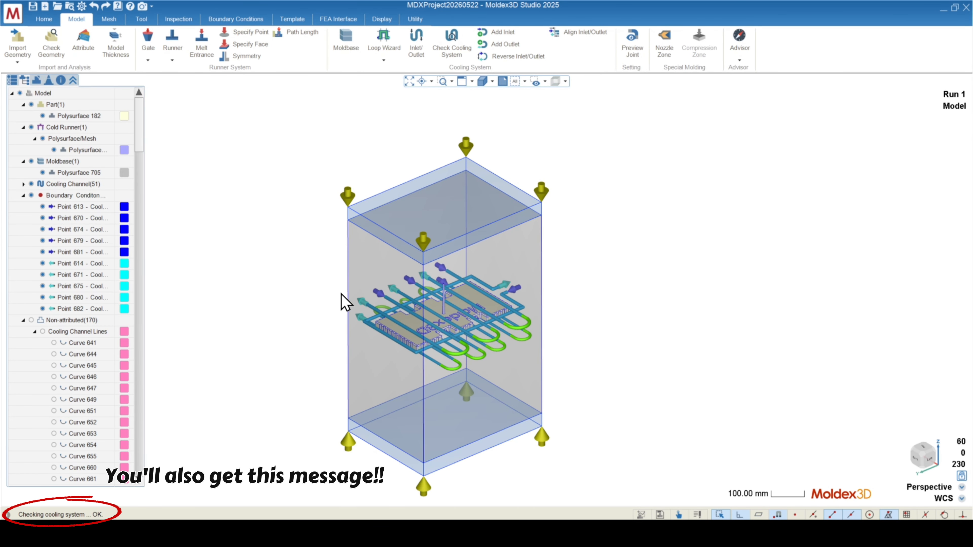
{"action": "middle_click_drag", "start_coordinate": [342, 295], "coordinate": [337, 293]}
Step: Try to generate the BLM surface and solid meshes for the part, runner, cooling channels and moldbase
{"action": "left_click", "coordinate": [108, 21]}
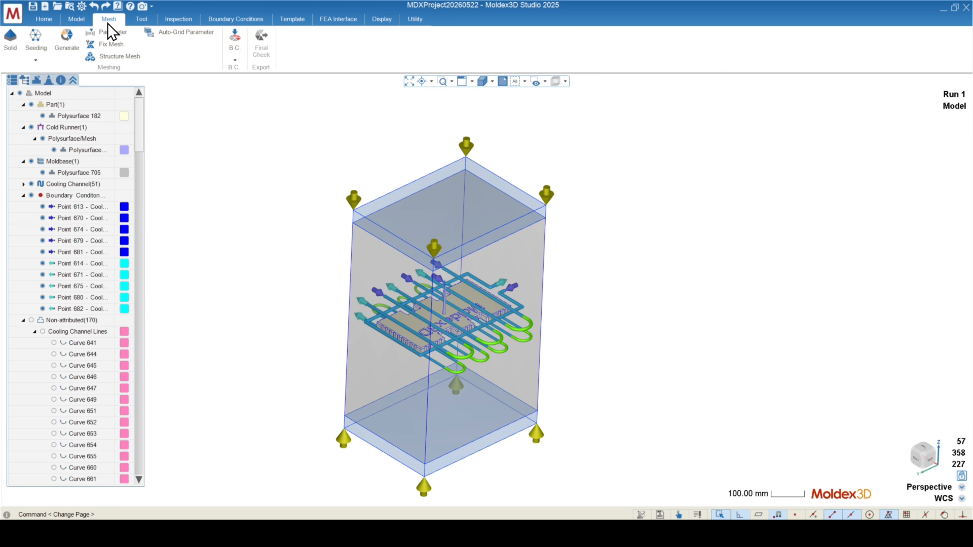
{"action": "left_click", "coordinate": [66, 40]}
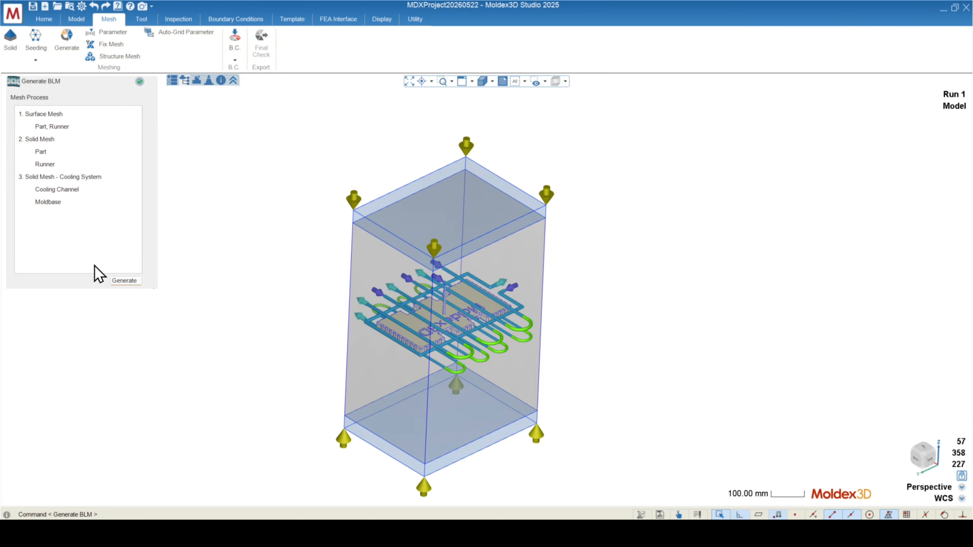
{"action": "left_click", "coordinate": [124, 282]}
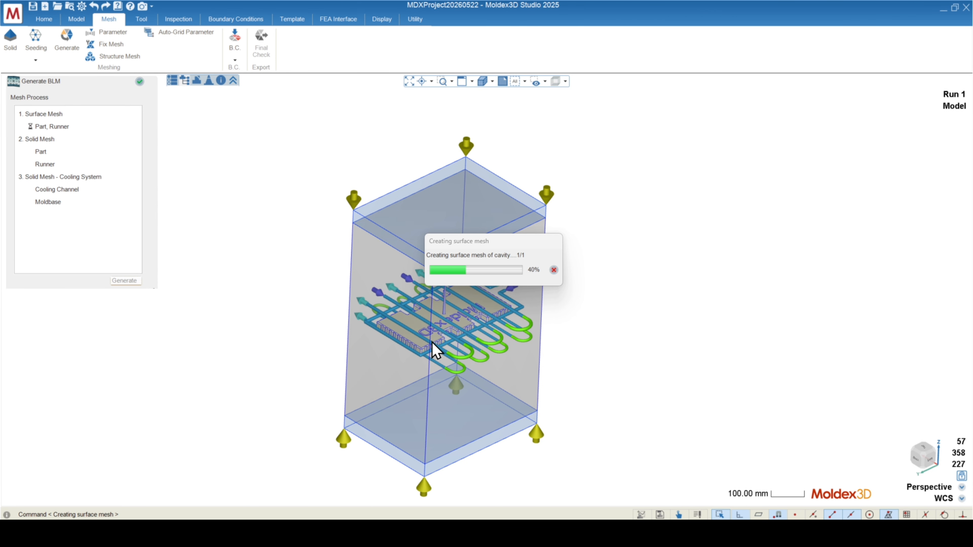
{"action": "scroll", "coordinate": [436, 368], "scroll_direction": "up", "scroll_amount": 5}
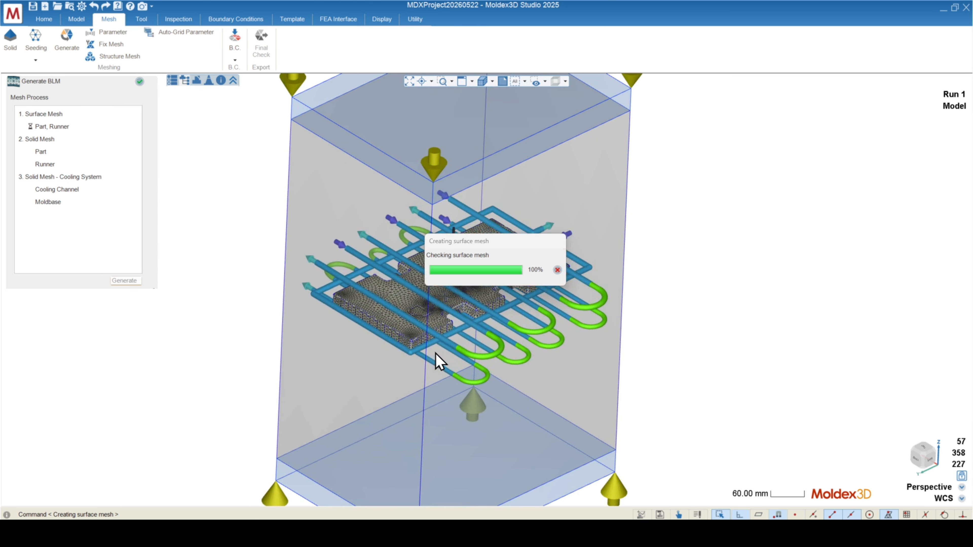
{"action": "middle_click_drag", "start_coordinate": [498, 384], "coordinate": [596, 350]}
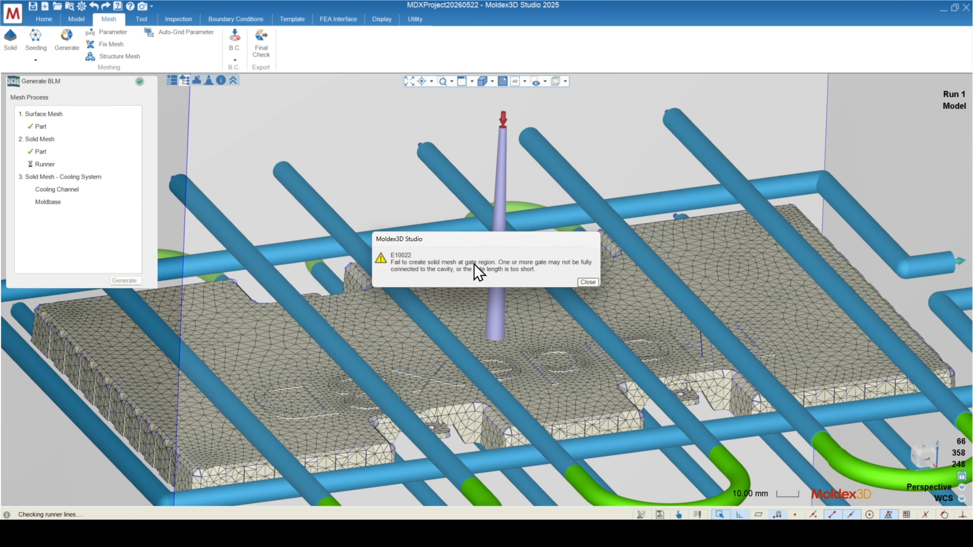
{"action": "left_click", "coordinate": [588, 282]}
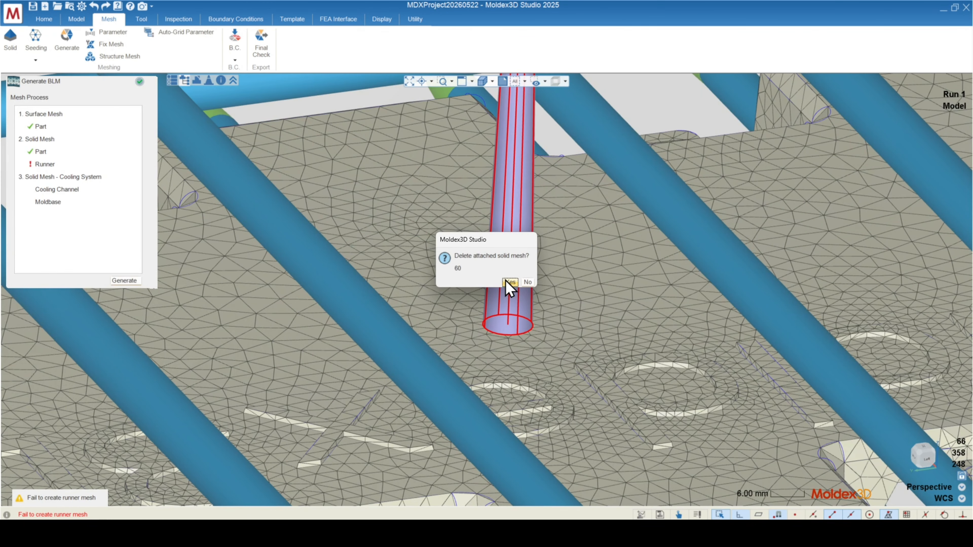
Step: Start fixing the surface mesh with the attached solid mesh deleted, and inspect where the sprue's lower end meets the part
{"action": "left_click", "coordinate": [507, 282]}
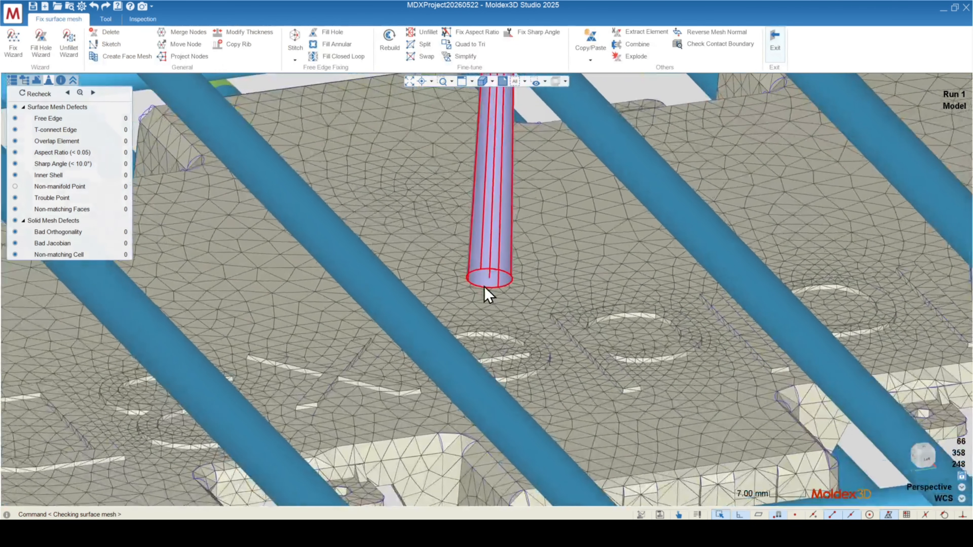
{"action": "scroll", "coordinate": [484, 287], "scroll_direction": "up", "scroll_amount": 5}
{"action": "left_click", "coordinate": [483, 303]}
{"action": "mouse_move", "coordinate": [486, 303]}
{"action": "middle_mouse_down"}
{"action": "mouse_move", "coordinate": [543, 300]}
{"action": "mouse_move", "coordinate": [431, 305]}
{"action": "middle_mouse_up"}
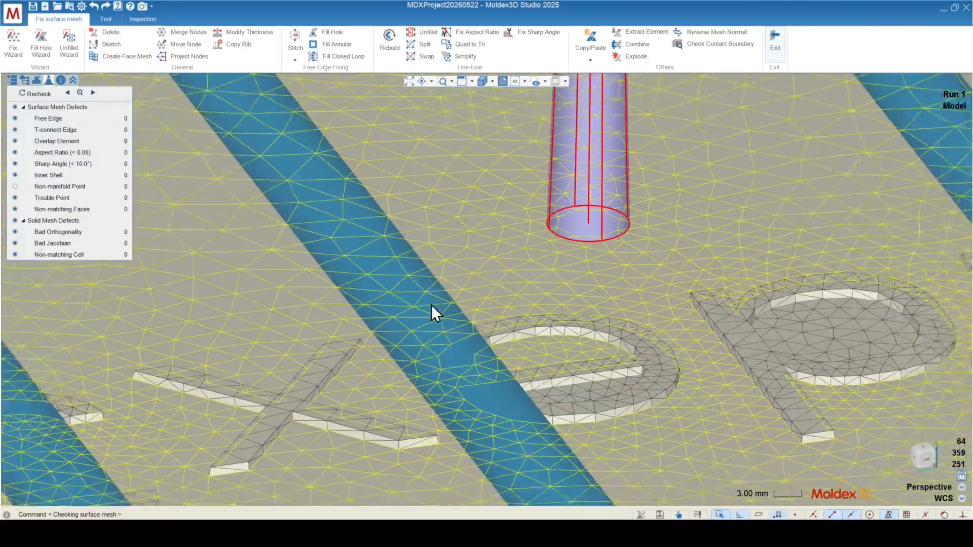
{"action": "scroll", "coordinate": [482, 339], "scroll_direction": "down", "scroll_amount": 5}
{"action": "key", "text": "Escape"}
{"action": "mouse_move", "coordinate": [545, 331]}
{"action": "middle_mouse_down"}
{"action": "mouse_move", "coordinate": [539, 290]}
{"action": "mouse_move", "coordinate": [563, 302]}
{"action": "mouse_move", "coordinate": [538, 218]}
{"action": "mouse_move", "coordinate": [563, 370]}
{"action": "mouse_move", "coordinate": [450, 192]}
{"action": "middle_mouse_up"}
{"action": "scroll", "coordinate": [563, 371], "scroll_direction": "up", "scroll_amount": 5}
{"action": "scroll", "coordinate": [449, 192], "scroll_direction": "down", "scroll_amount": 6}
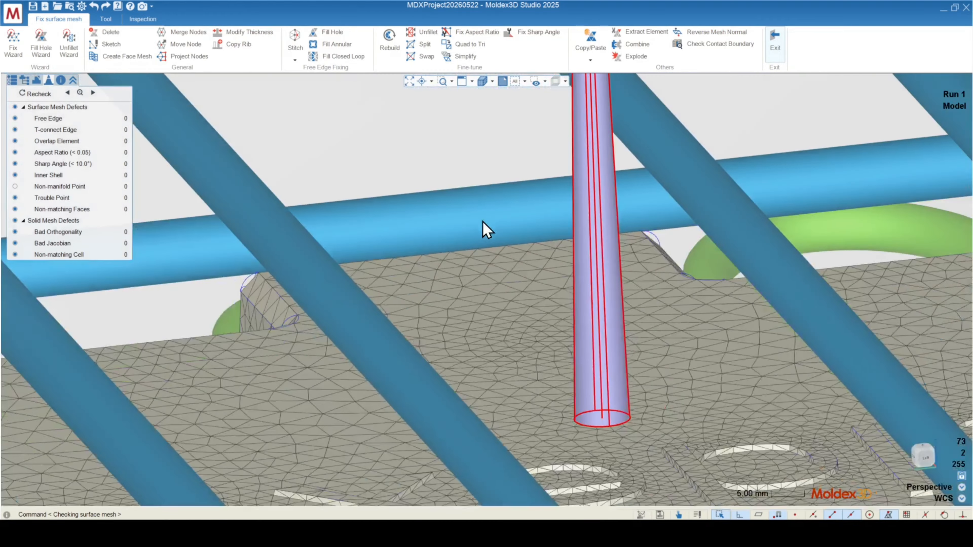
{"action": "mouse_move", "coordinate": [540, 290]}
{"action": "middle_mouse_down"}
{"action": "mouse_move", "coordinate": [595, 352]}
{"action": "mouse_move", "coordinate": [569, 341]}
{"action": "mouse_move", "coordinate": [526, 347]}
{"action": "mouse_move", "coordinate": [604, 350]}
{"action": "mouse_move", "coordinate": [642, 398]}
{"action": "mouse_move", "coordinate": [589, 304]}
{"action": "middle_mouse_up"}
{"action": "scroll", "coordinate": [589, 304], "scroll_direction": "up", "scroll_amount": 6}
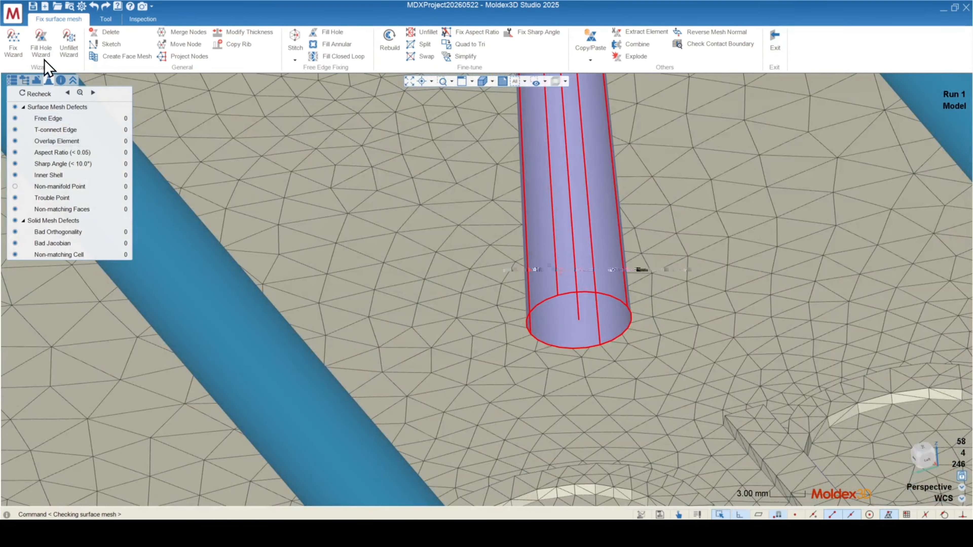
Step: Hide the cold runner to expose the part mesh beneath the sprue's lower end
{"action": "left_click", "coordinate": [24, 80]}
{"action": "left_click", "coordinate": [27, 128]}
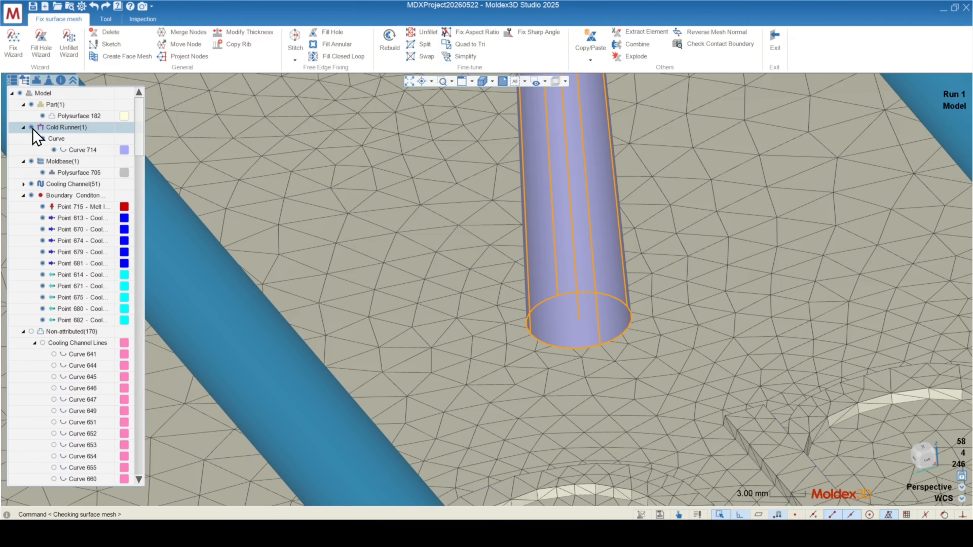
{"action": "left_click", "coordinate": [31, 128]}
{"action": "scroll", "coordinate": [486, 289], "scroll_direction": "up", "scroll_amount": 6}
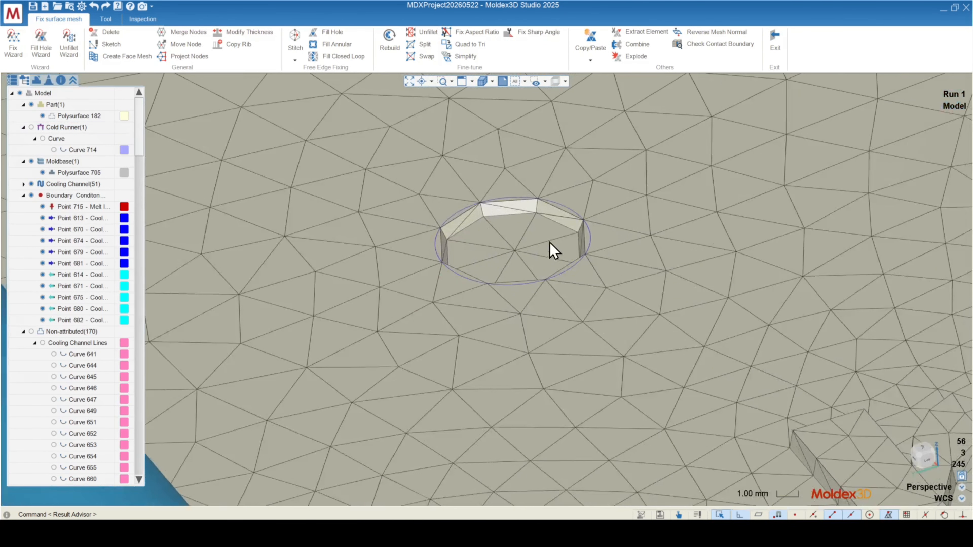
{"action": "scroll", "coordinate": [554, 252], "scroll_direction": "up", "scroll_amount": 1}
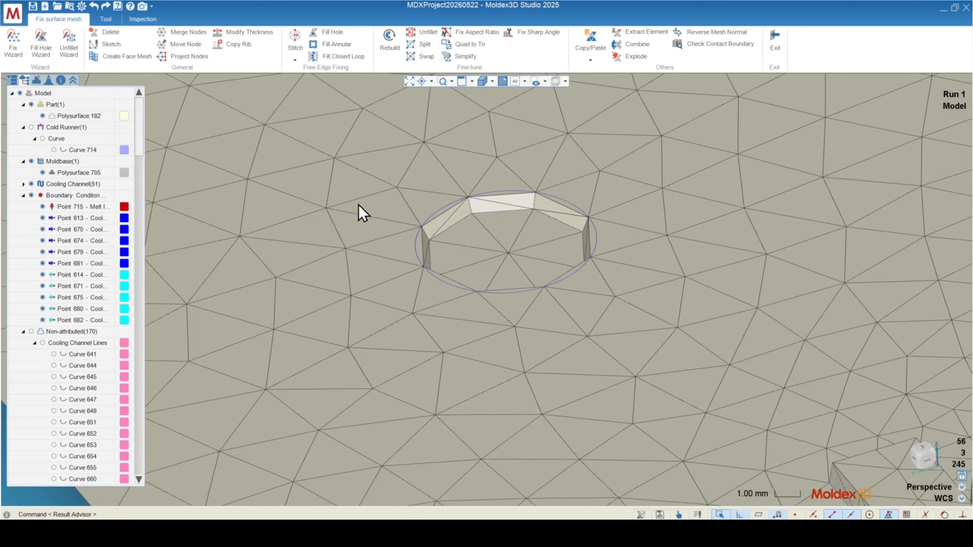
Step: Delete the floor and side-wall mesh of the circular recess in the part beneath the sprue
{"action": "left_click", "coordinate": [516, 255]}
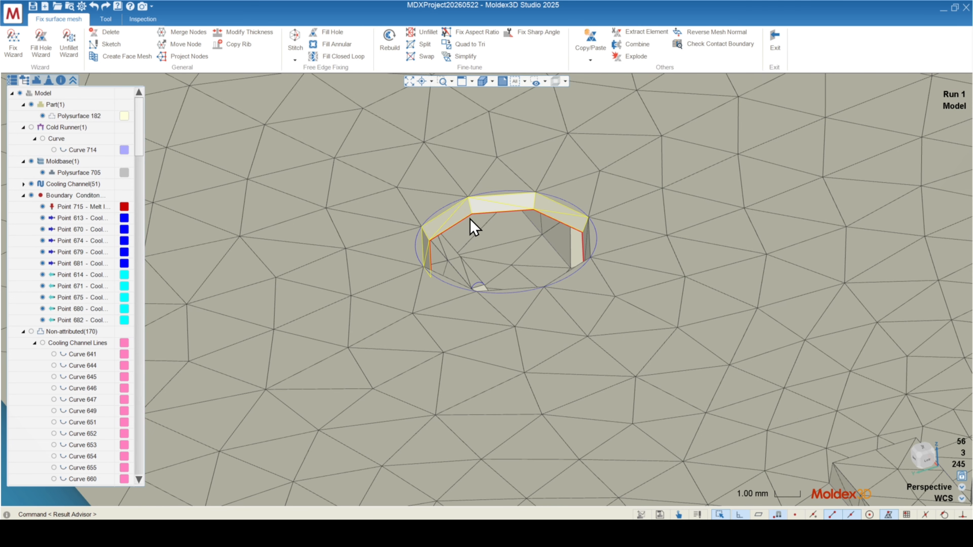
{"action": "right_click", "coordinate": [586, 239]}
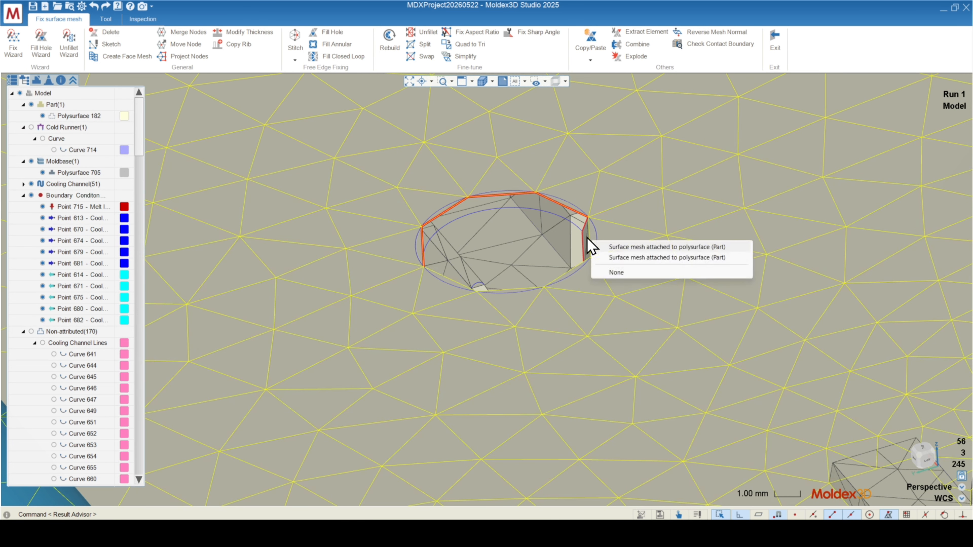
{"action": "left_click", "coordinate": [614, 257]}
Step: Close the circular opening in the part's surface mesh with Fill Hole along its edge loop
{"action": "left_click", "coordinate": [322, 35]}
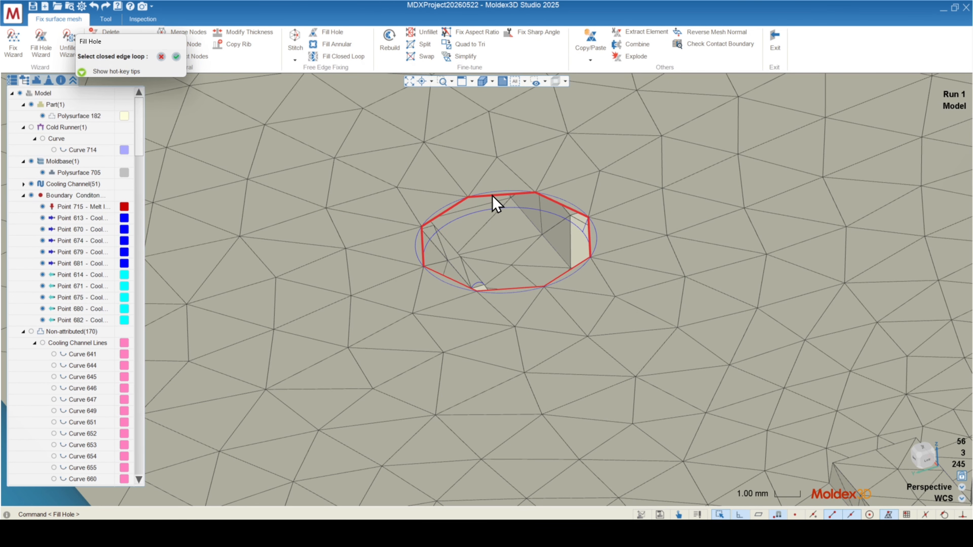
{"action": "left_click", "coordinate": [496, 205]}
{"action": "key", "text": "Return"}
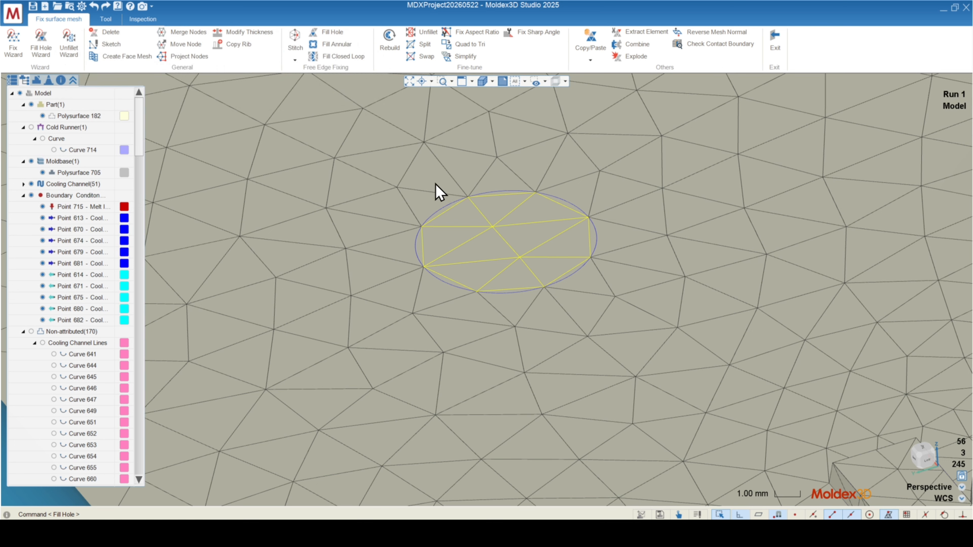
Step: Leave mesh fixing and generate the remaining solid meshes for the part, runner, cooling channels and moldbase
{"action": "left_click", "coordinate": [782, 47]}
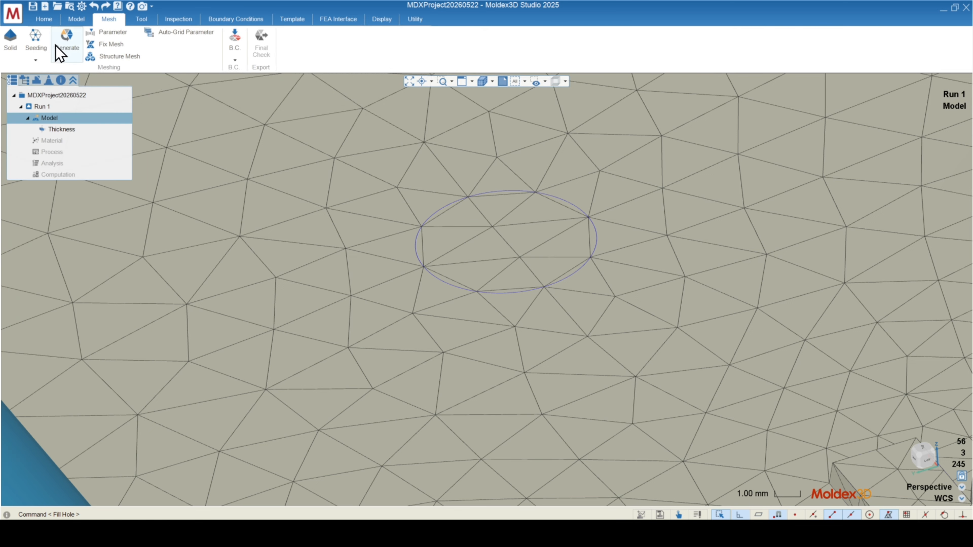
{"action": "left_click", "coordinate": [72, 42]}
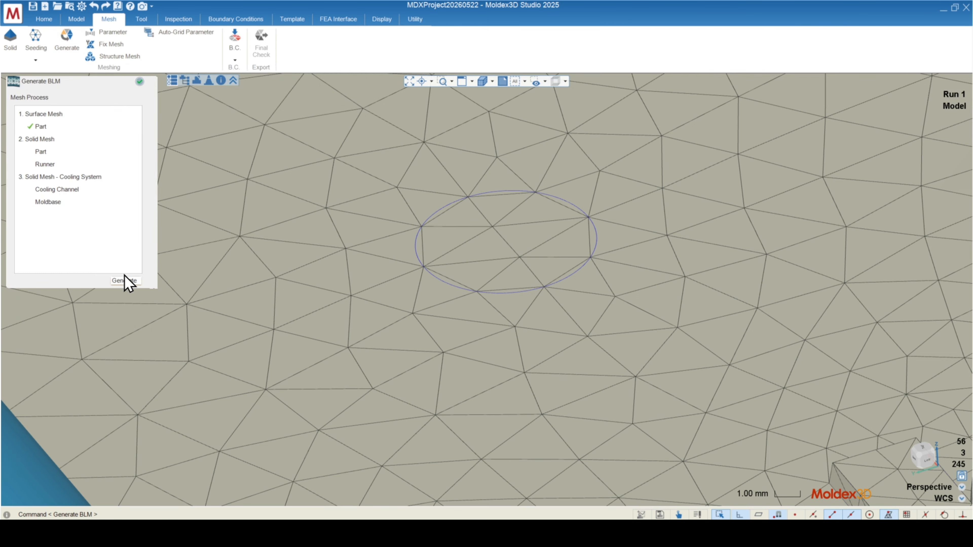
{"action": "left_click", "coordinate": [127, 282]}
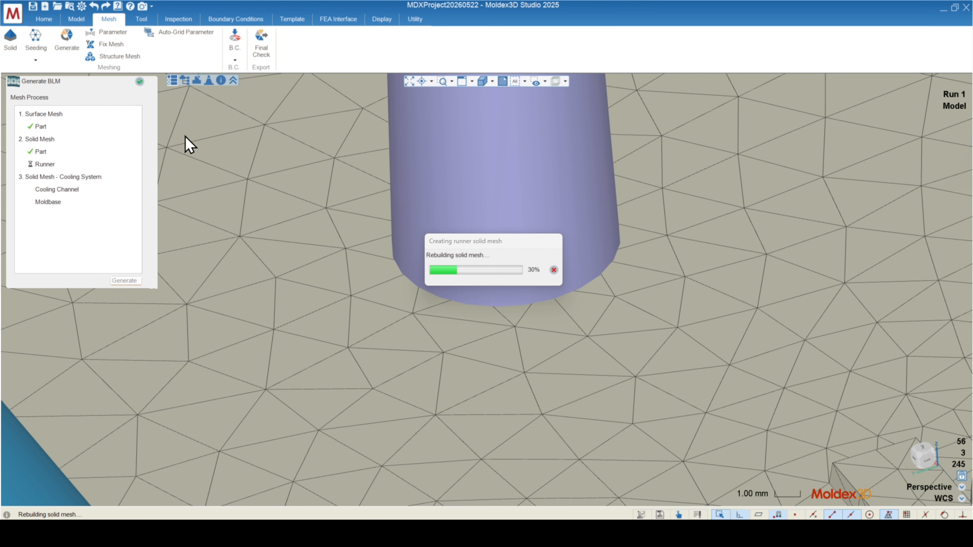
Step: Examine the meshes of the sprue contact, part, cooling channels, hoses and moldbase from several angles during generation
{"action": "scroll", "coordinate": [447, 364], "scroll_direction": "down", "scroll_amount": 6}
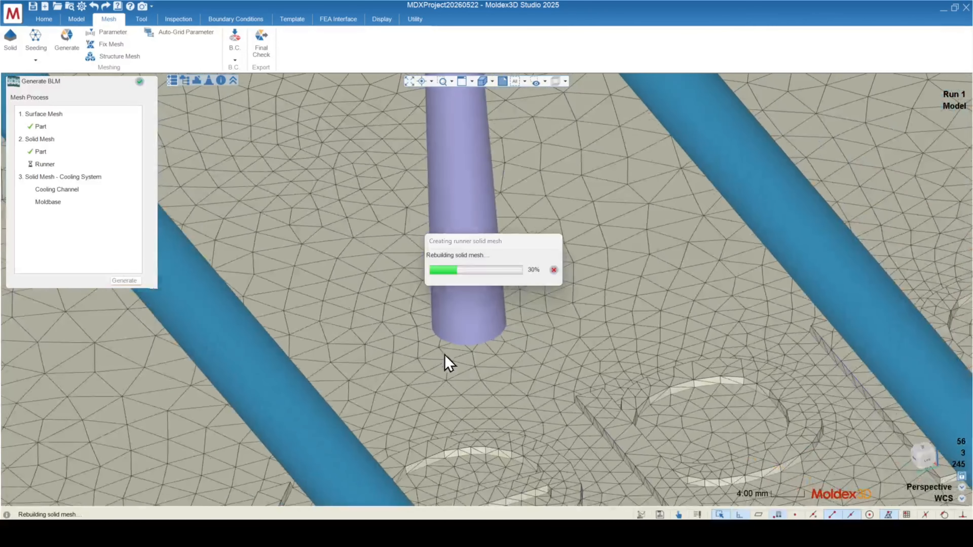
{"action": "scroll", "coordinate": [433, 356], "scroll_direction": "down", "scroll_amount": 2}
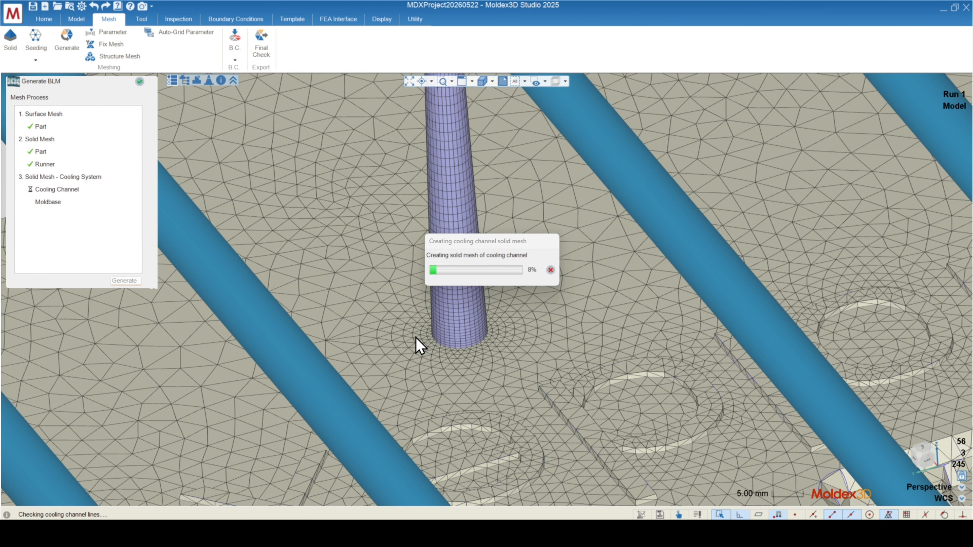
{"action": "scroll", "coordinate": [460, 378], "scroll_direction": "down", "scroll_amount": 4}
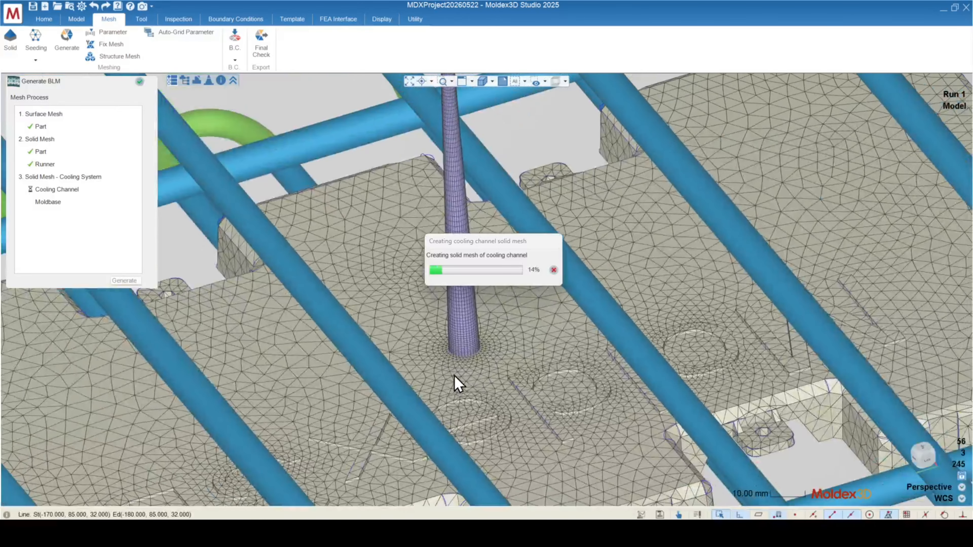
{"action": "scroll", "coordinate": [456, 375], "scroll_direction": "up", "scroll_amount": 8}
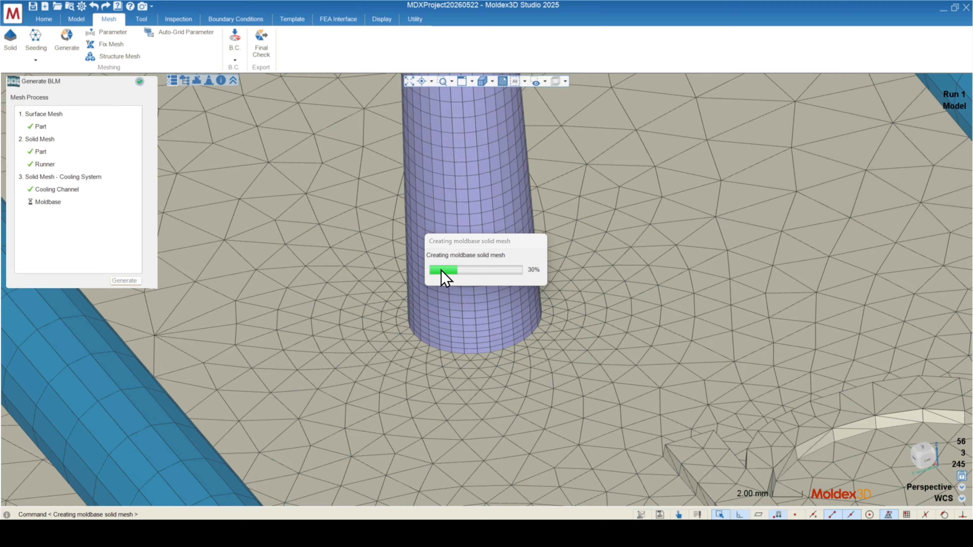
{"action": "scroll", "coordinate": [460, 296], "scroll_direction": "down", "scroll_amount": 6}
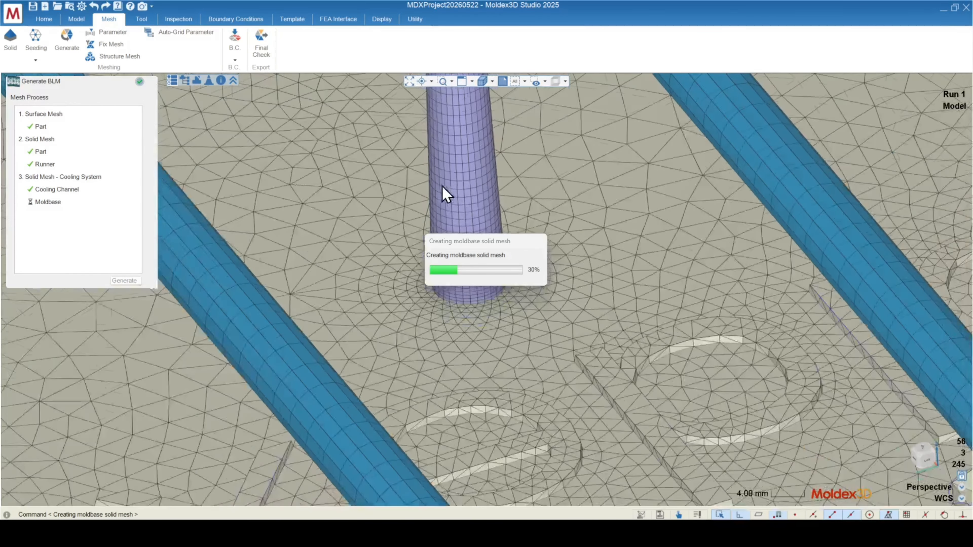
{"action": "scroll", "coordinate": [401, 194], "scroll_direction": "down", "scroll_amount": 5}
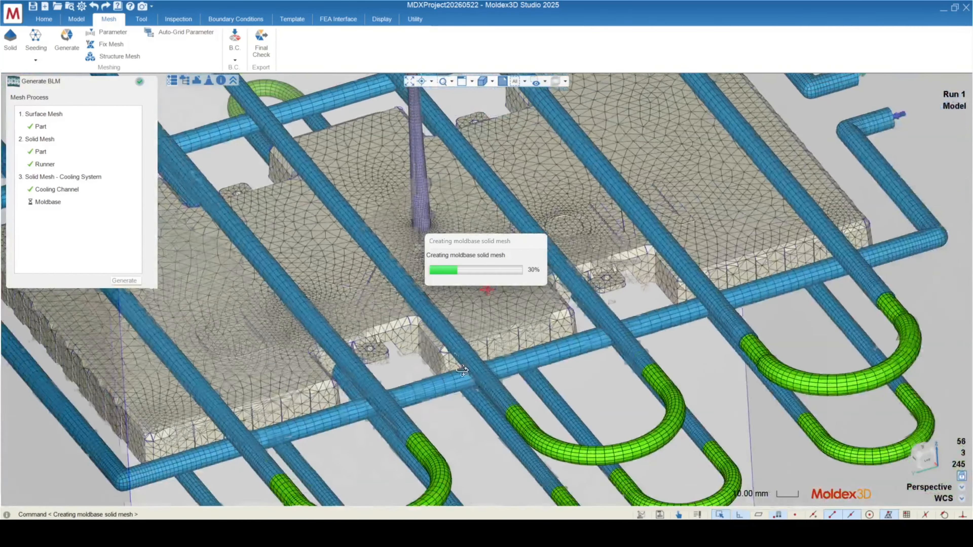
{"action": "middle_click_drag", "start_coordinate": [443, 348], "coordinate": [739, 424]}
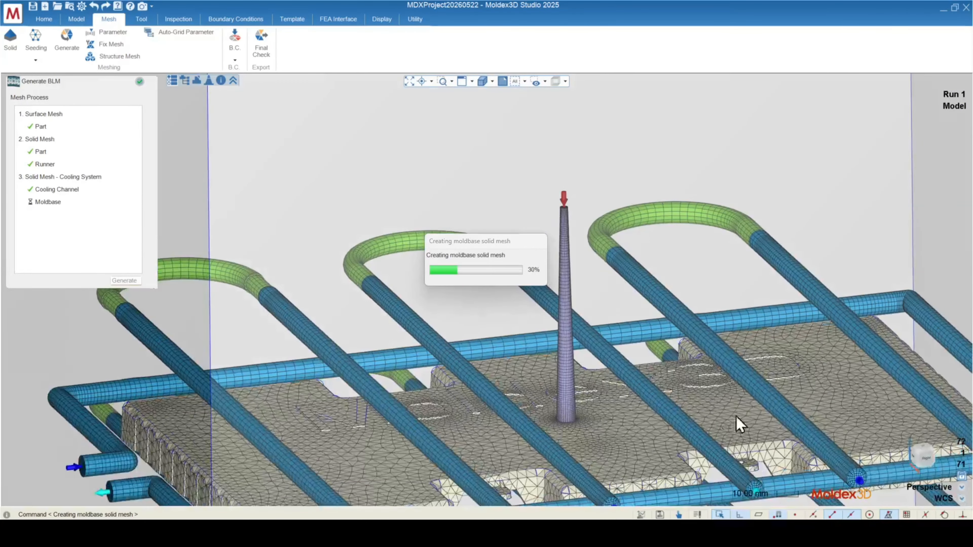
{"action": "scroll", "coordinate": [609, 207], "scroll_direction": "down", "scroll_amount": 5}
{"action": "middle_click_drag", "start_coordinate": [606, 344], "coordinate": [628, 345]}
{"action": "scroll", "coordinate": [522, 381], "scroll_direction": "up", "scroll_amount": 6}
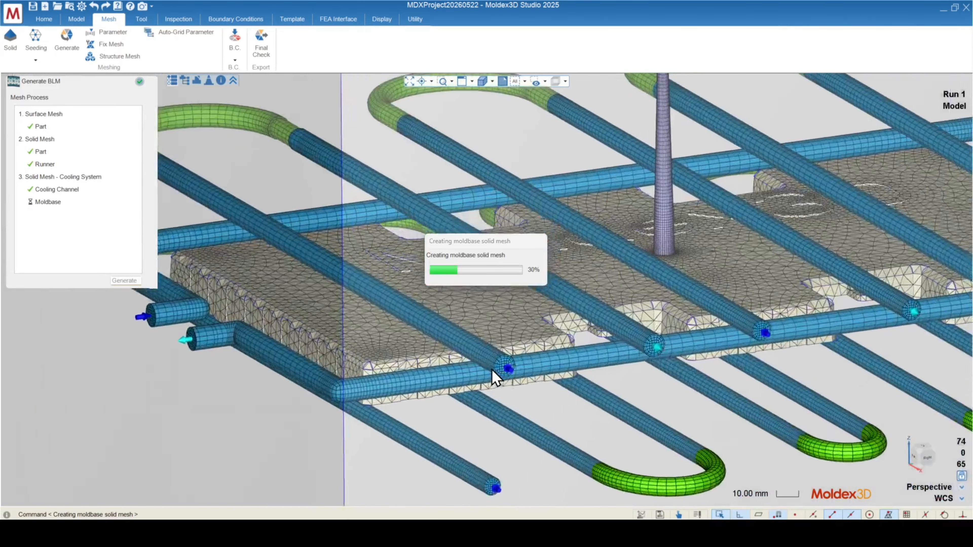
{"action": "scroll", "coordinate": [516, 363], "scroll_direction": "down", "scroll_amount": 3}
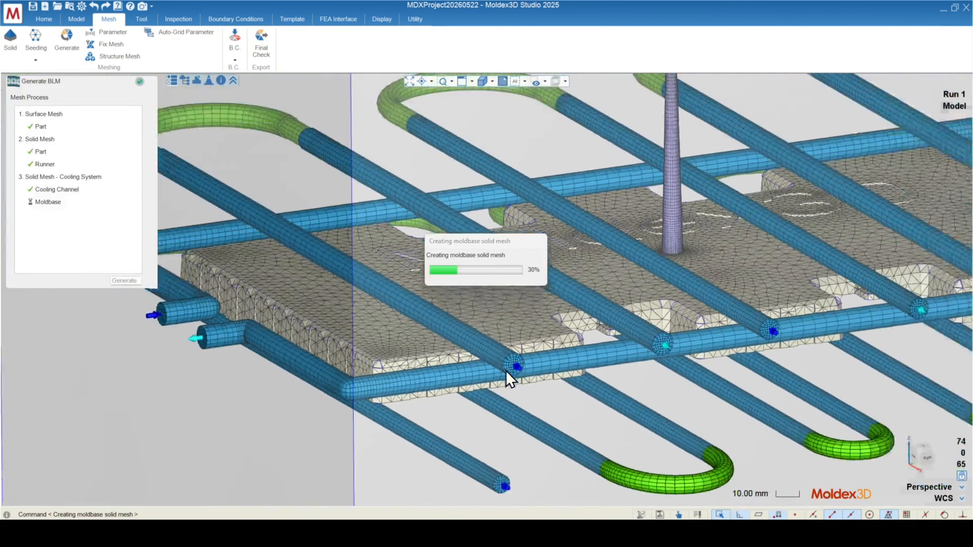
{"action": "scroll", "coordinate": [509, 380], "scroll_direction": "down", "scroll_amount": 3}
{"action": "middle_click_drag", "start_coordinate": [522, 402], "coordinate": [581, 432]}
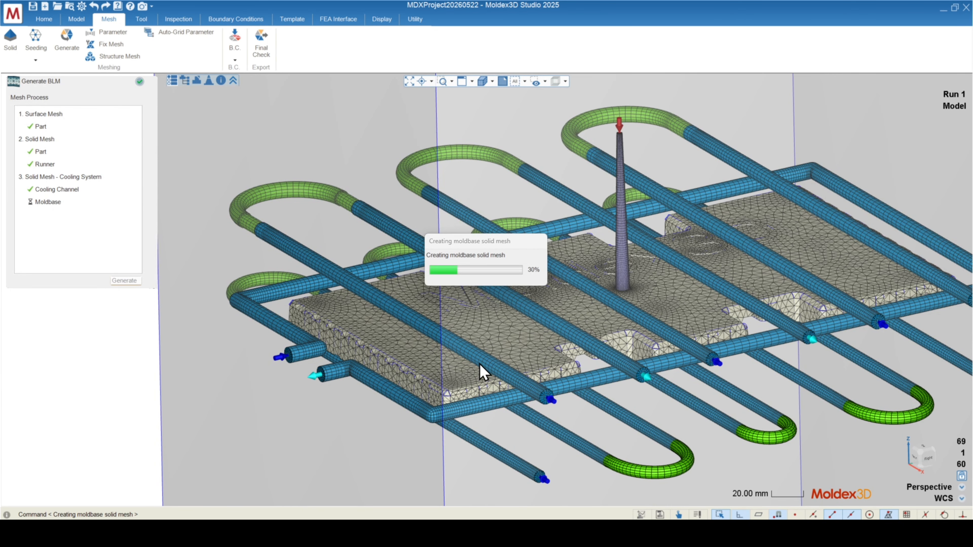
{"action": "scroll", "coordinate": [400, 339], "scroll_direction": "down", "scroll_amount": 3}
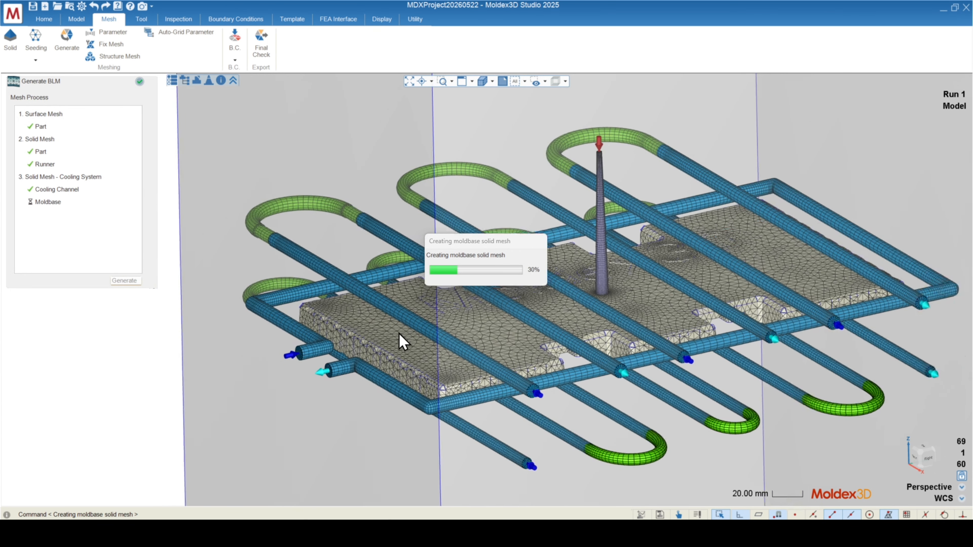
{"action": "scroll", "coordinate": [394, 374], "scroll_direction": "down", "scroll_amount": 2}
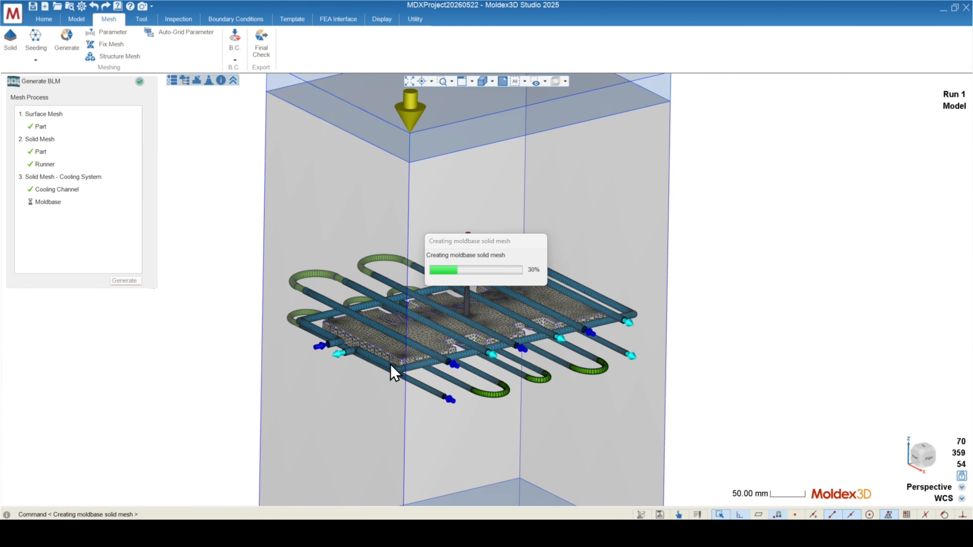
{"action": "scroll", "coordinate": [268, 314], "scroll_direction": "down", "scroll_amount": 3}
{"action": "scroll", "coordinate": [290, 313], "scroll_direction": "up", "scroll_amount": 3}
{"action": "scroll", "coordinate": [594, 379], "scroll_direction": "up", "scroll_amount": 1}
{"action": "scroll", "coordinate": [652, 365], "scroll_direction": "up", "scroll_amount": 2}
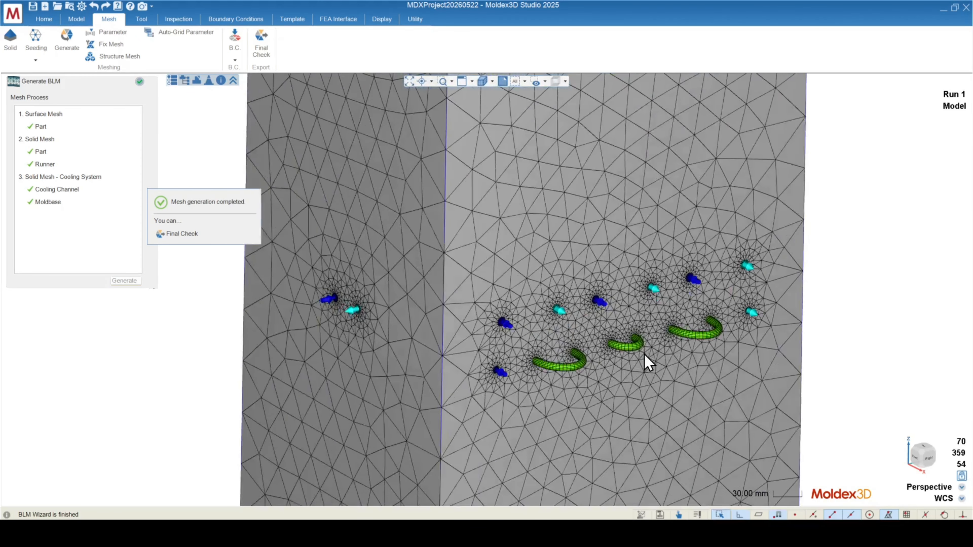
{"action": "scroll", "coordinate": [648, 364], "scroll_direction": "up", "scroll_amount": 1}
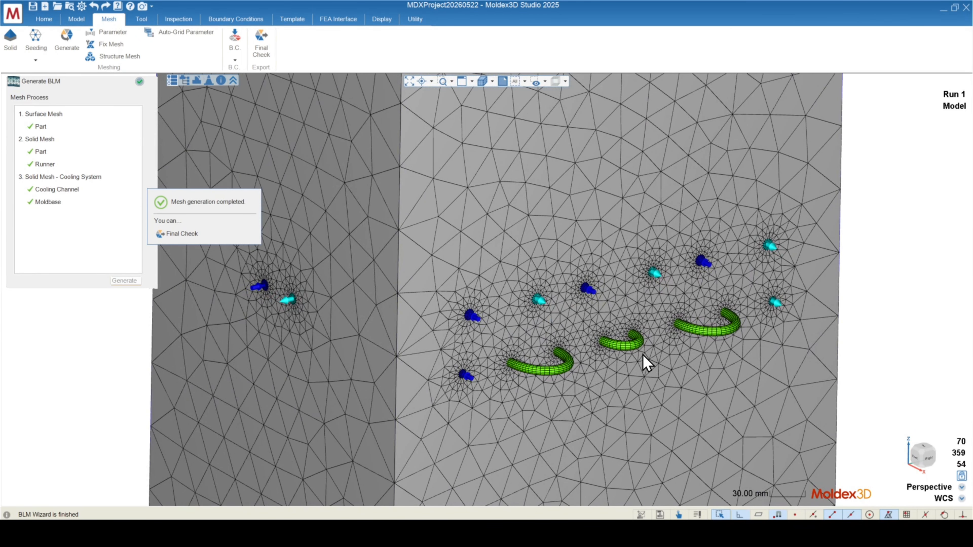